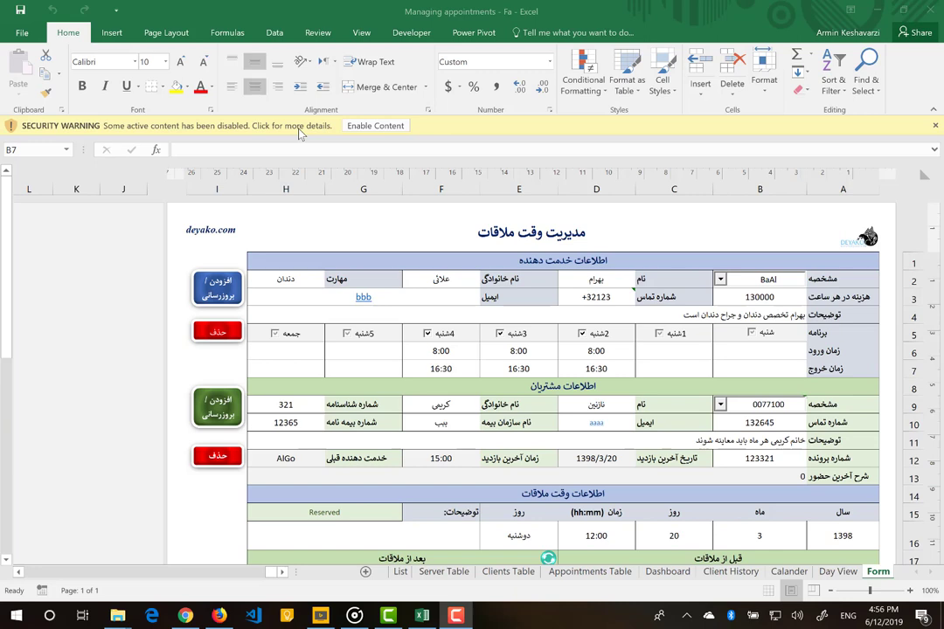
# - Enable the workbook's active content from the security warning bar
pyautogui.click(399, 128)
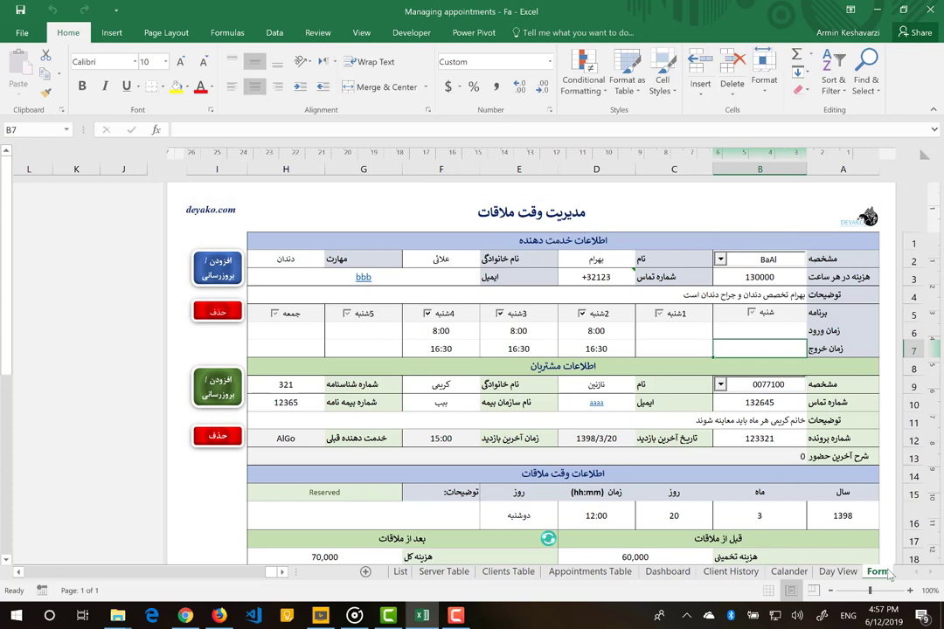
pyautogui.click(837, 572)
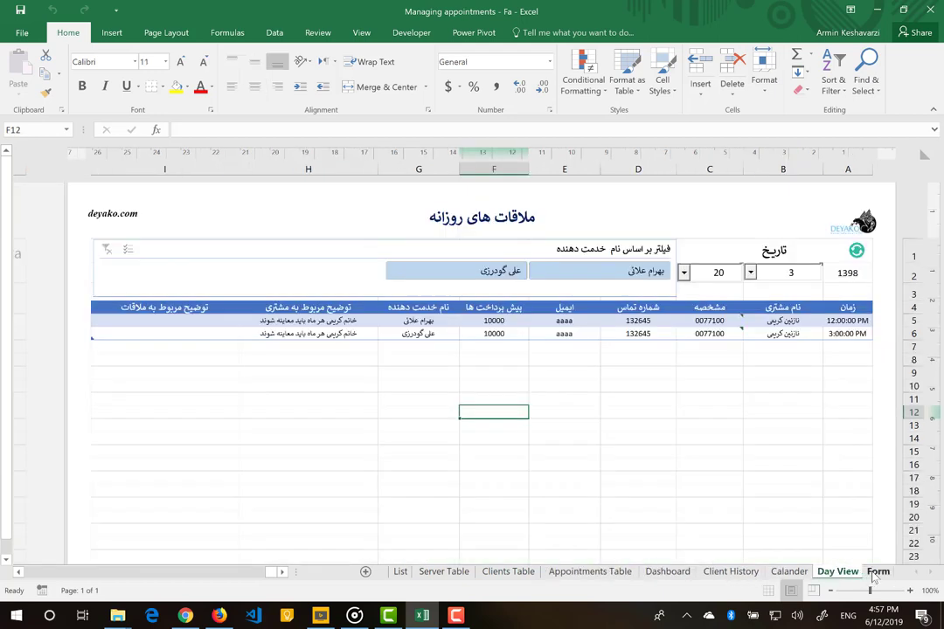
pyautogui.click(876, 572)
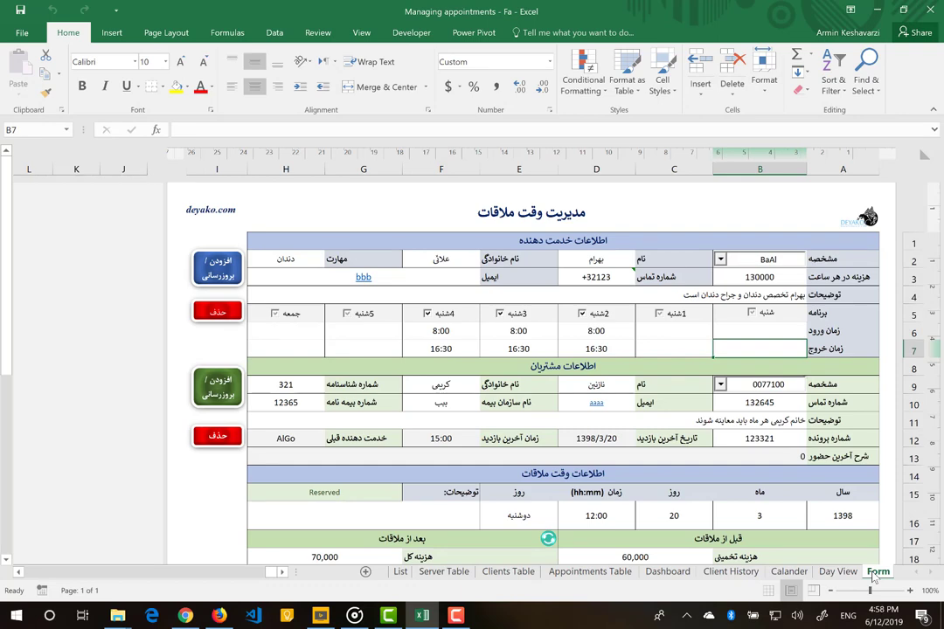
pyautogui.click(837, 573)
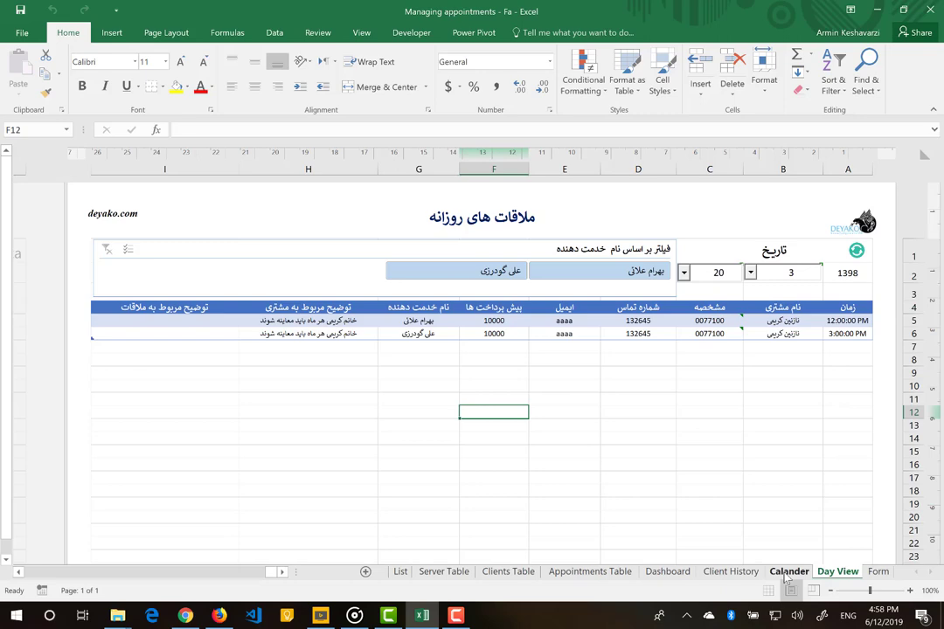
pyautogui.click(874, 573)
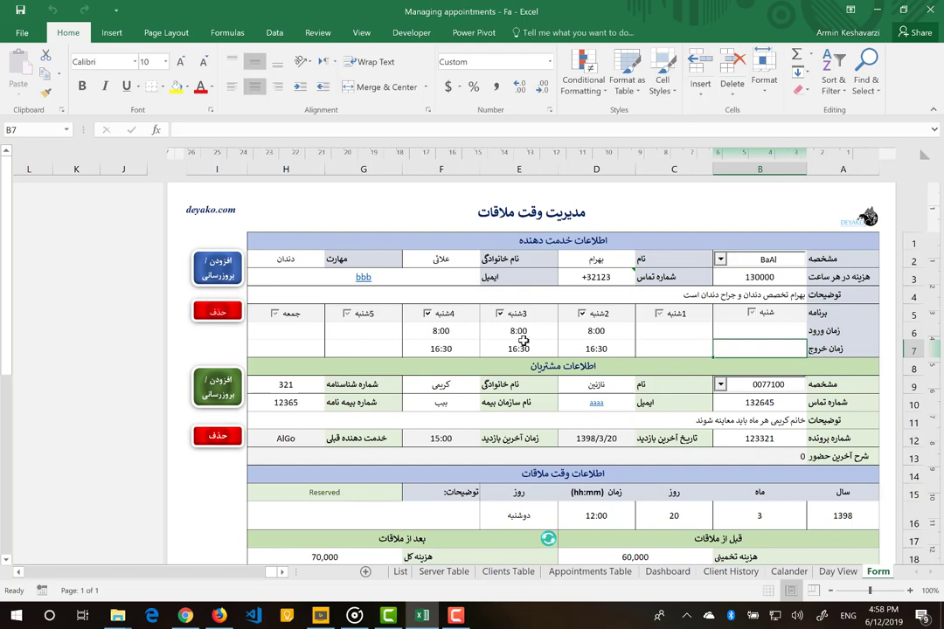
pyautogui.scroll(-3, 522, 340)
pyautogui.scroll(3, 525, 336)
pyautogui.moveTo(534, 239); pyautogui.dragTo(626, 295)
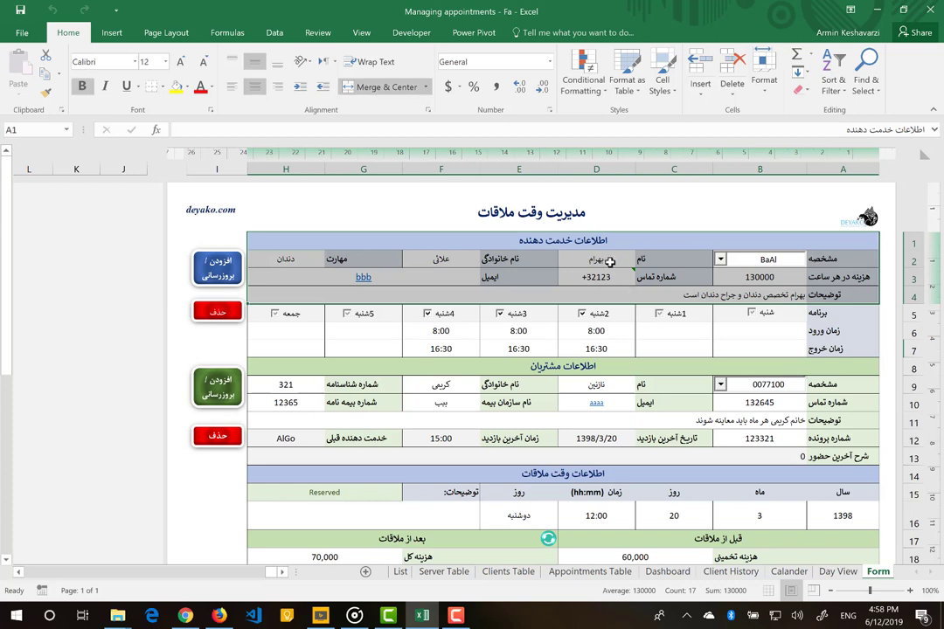
pyautogui.moveTo(569, 242); pyautogui.dragTo(606, 474)
pyautogui.scroll(-3, 606, 473)
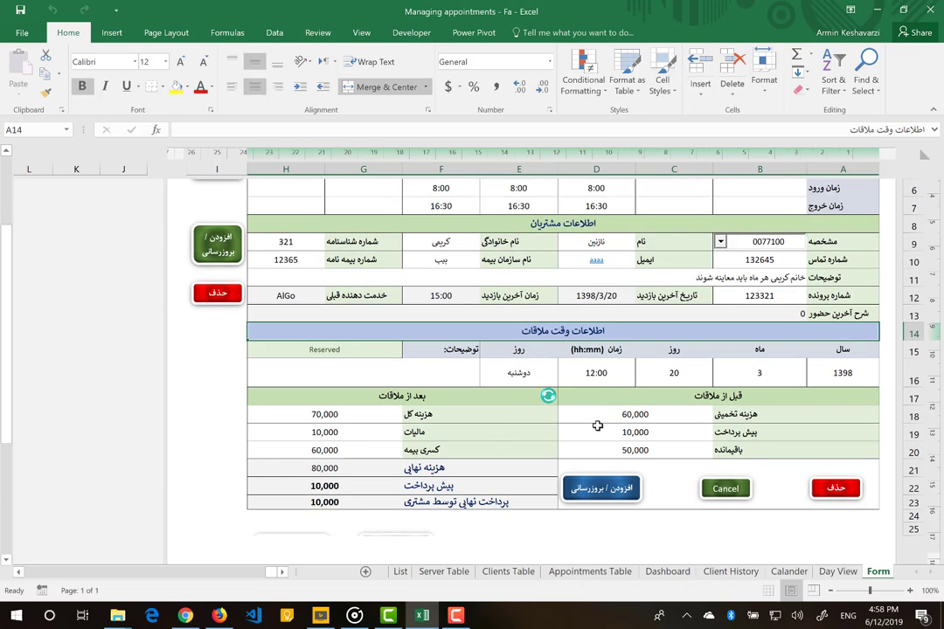
pyautogui.moveTo(700, 396); pyautogui.dragTo(705, 457)
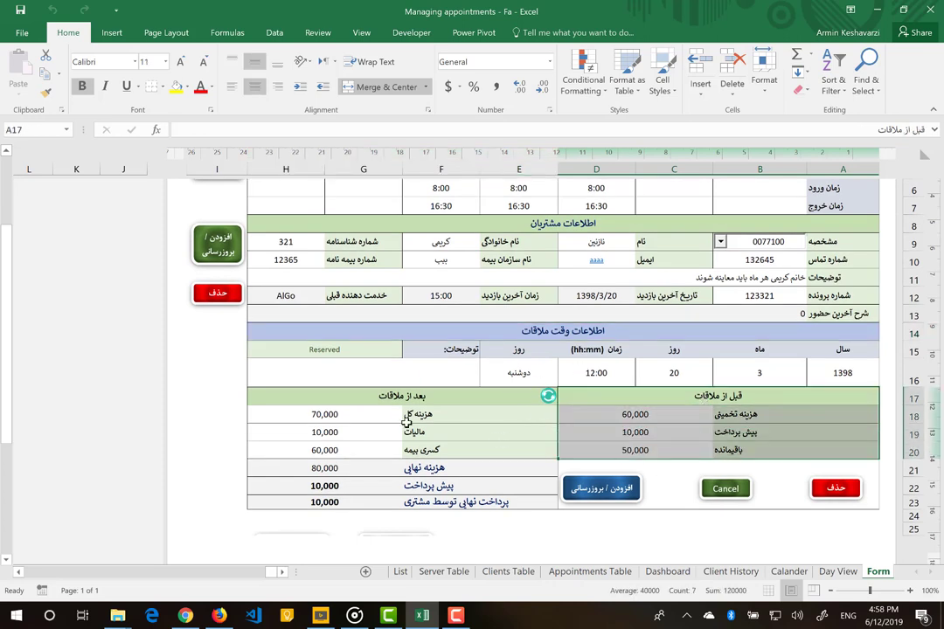
pyautogui.moveTo(327, 396); pyautogui.dragTo(380, 503)
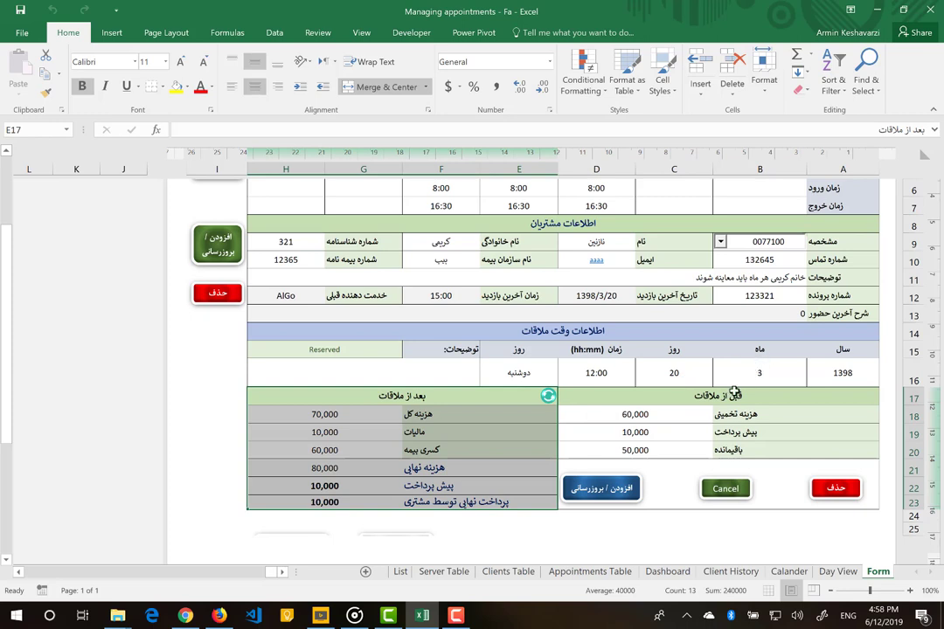
pyautogui.moveTo(699, 396); pyautogui.dragTo(701, 448)
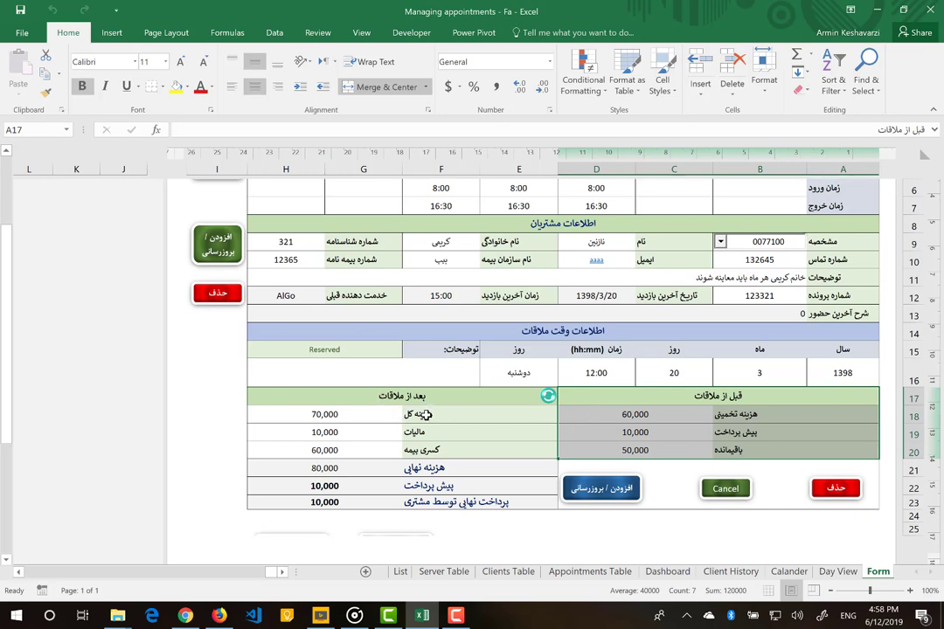
pyautogui.scroll(3, 534, 304)
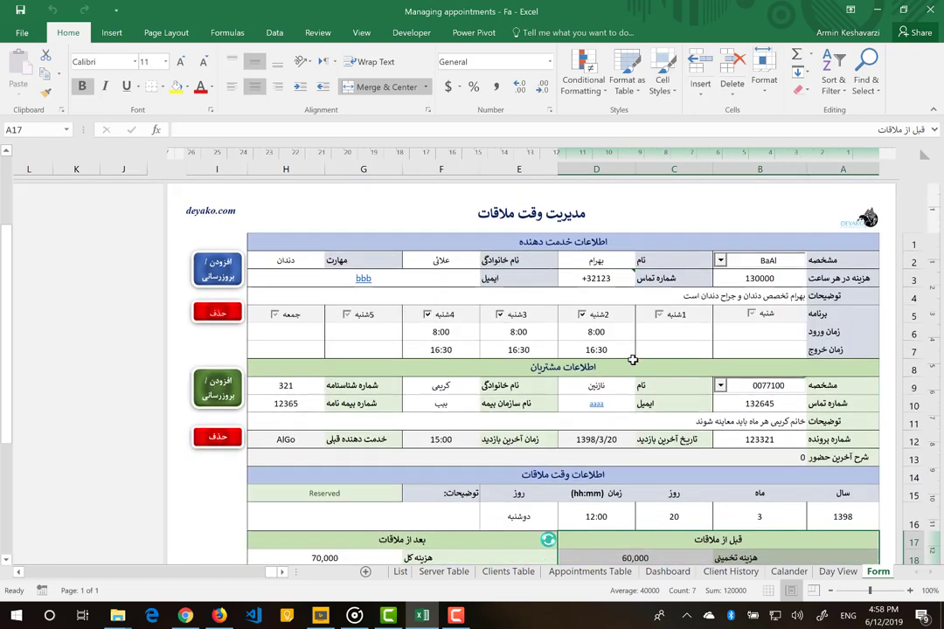
# - Choose provider ArKe from the B2 provider ID list, then close the list again
pyautogui.click(649, 275)
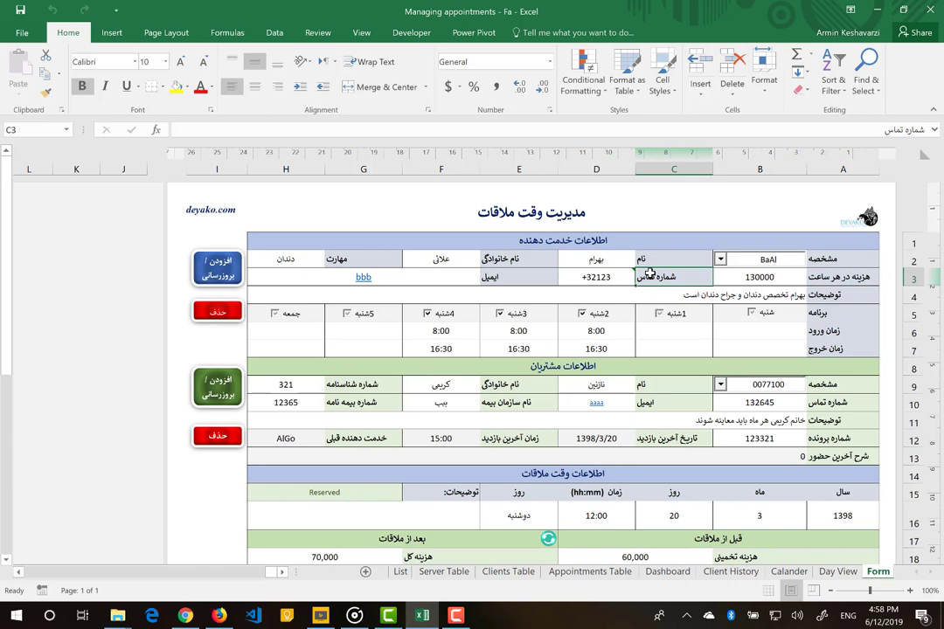
pyautogui.click(720, 259)
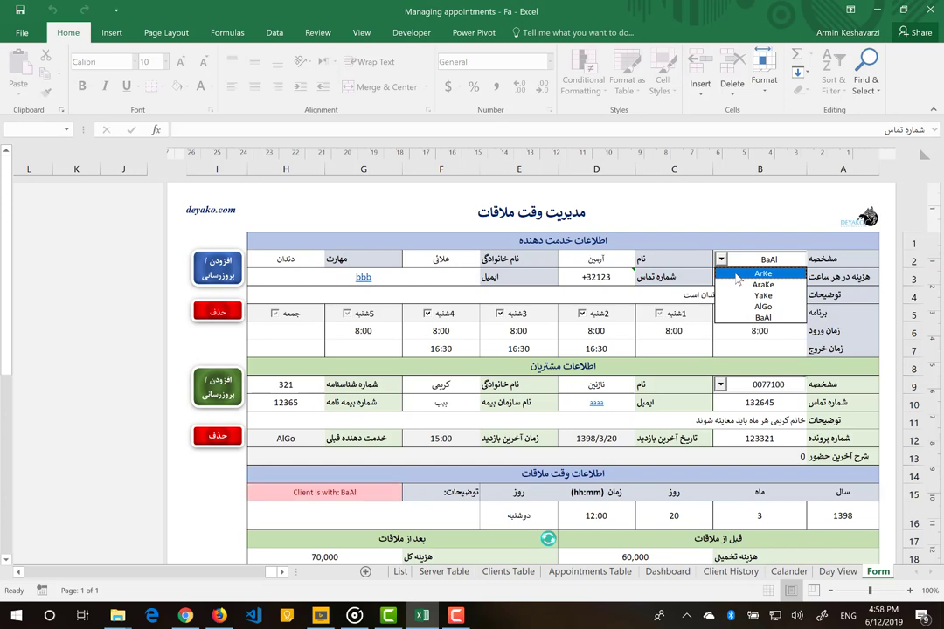
pyautogui.click(737, 276)
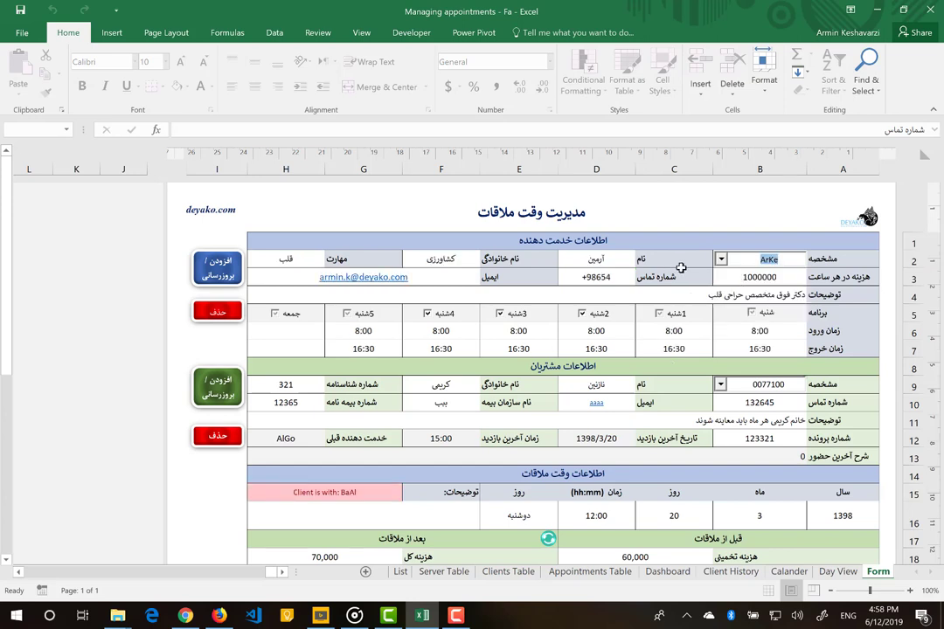
pyautogui.click(722, 261)
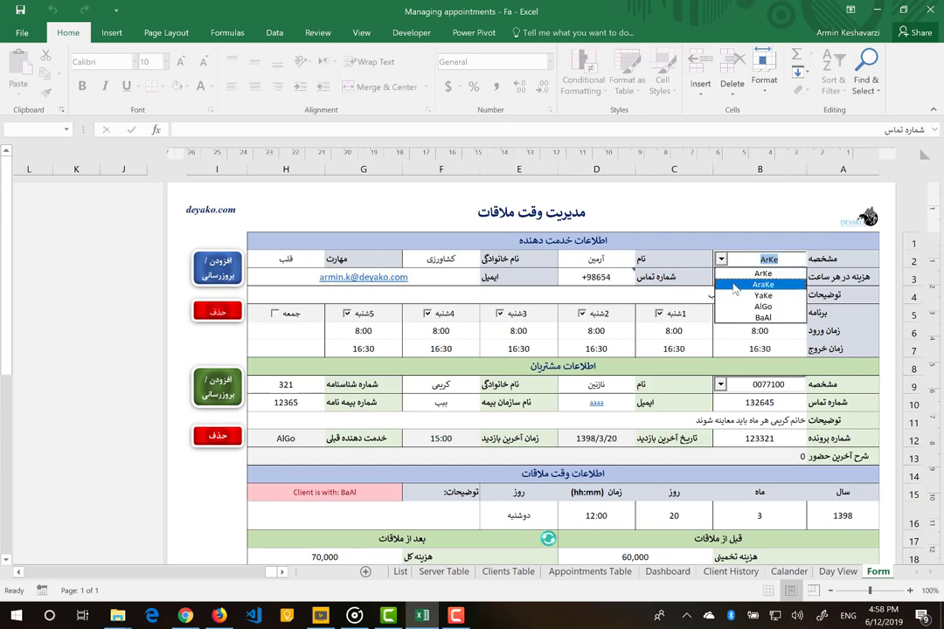
pyautogui.click(763, 272)
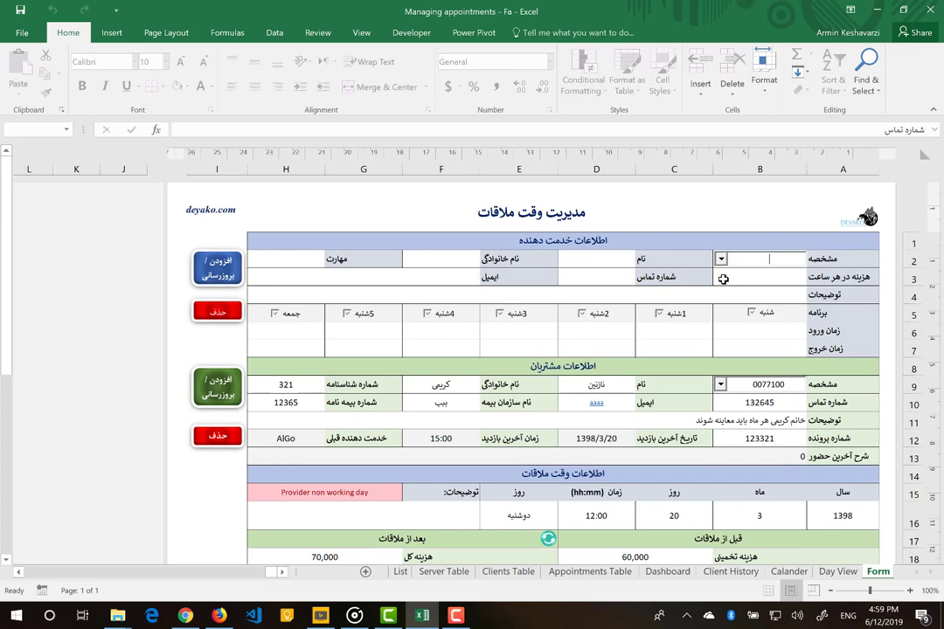
# - Enter the new provider ID AraKes in the B2 combo box
pyautogui.write('Ar')
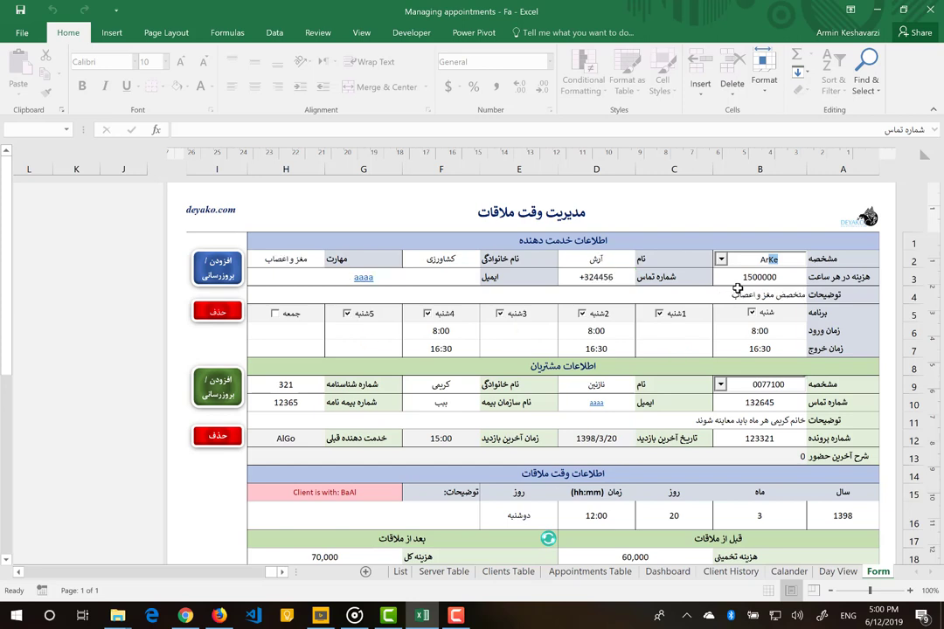
pyautogui.write('a')
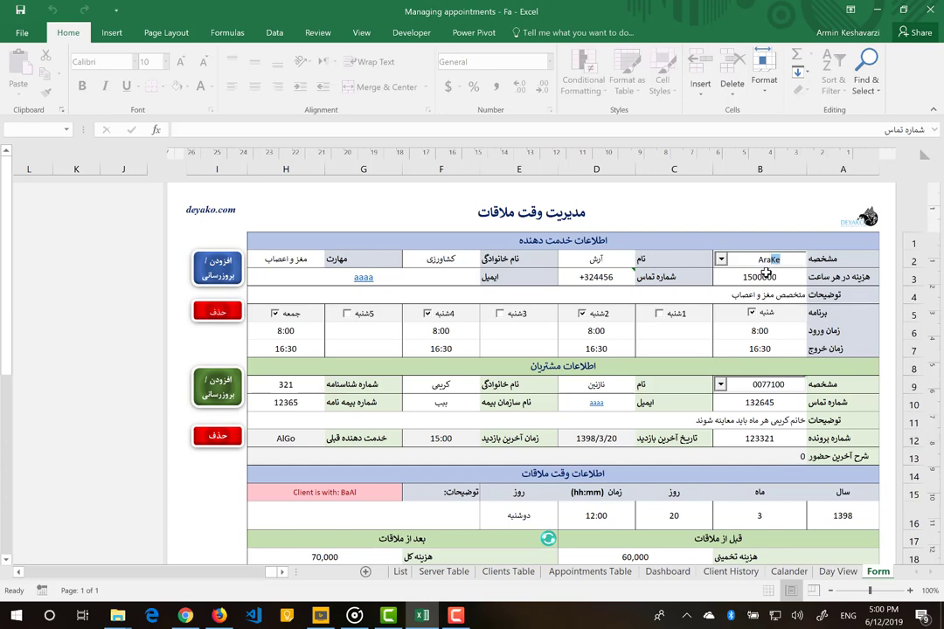
pyautogui.write('Ke')
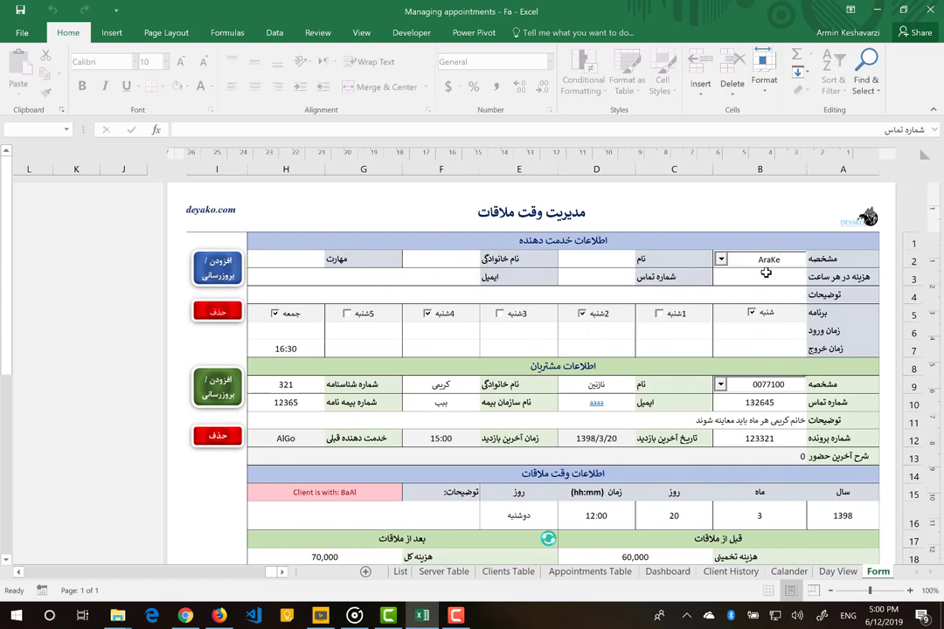
pyautogui.write('s')
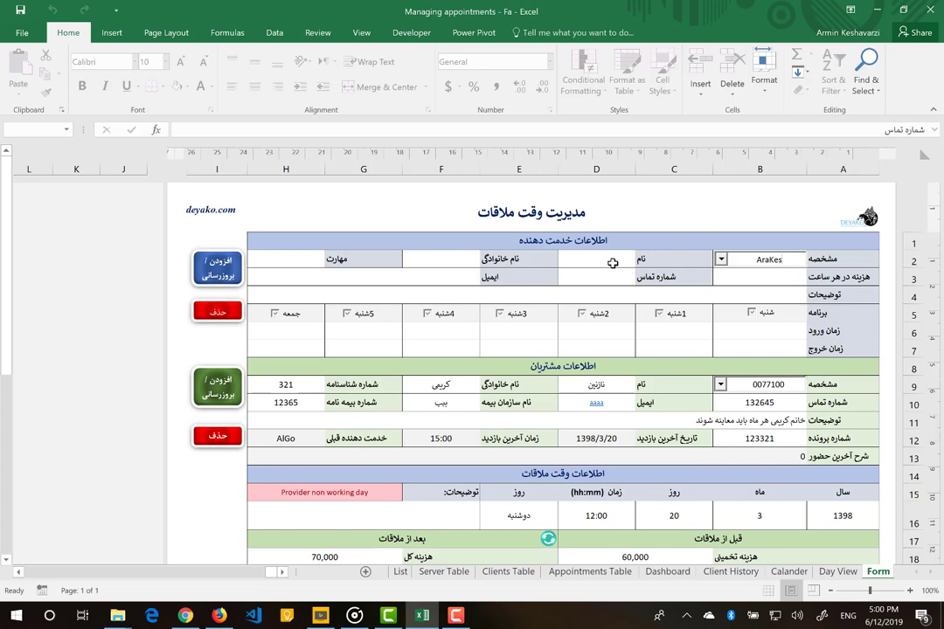
# - Enter the new provider's first name and family name
pyautogui.click(613, 263)
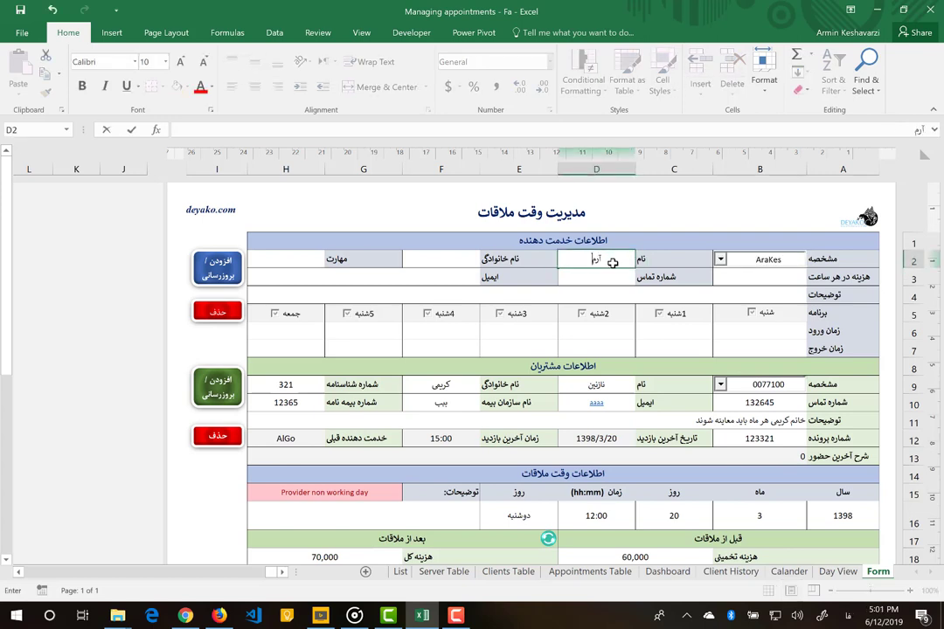
pyautogui.press('Return')
pyautogui.press('Tab')
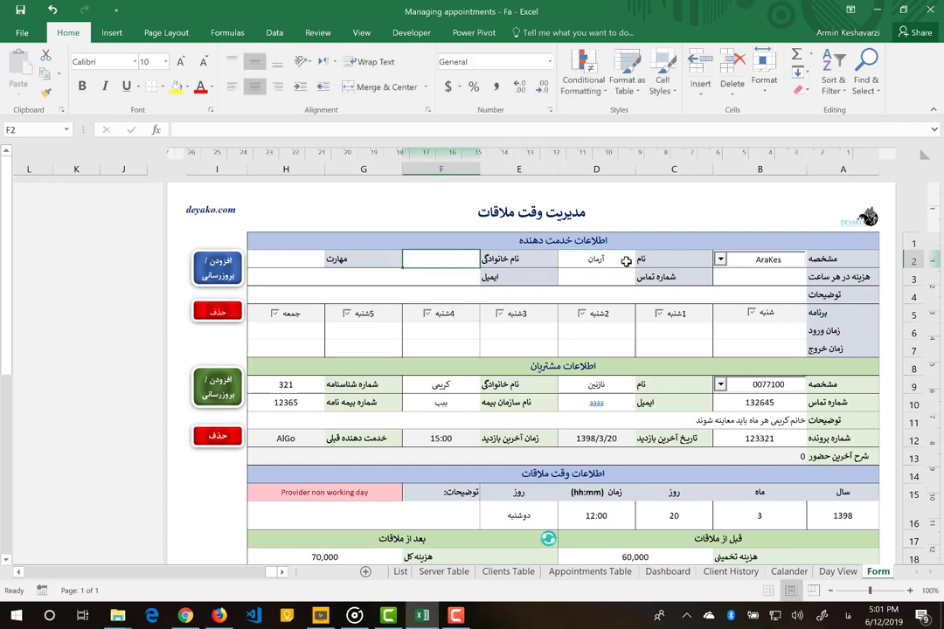
pyautogui.click(657, 259)
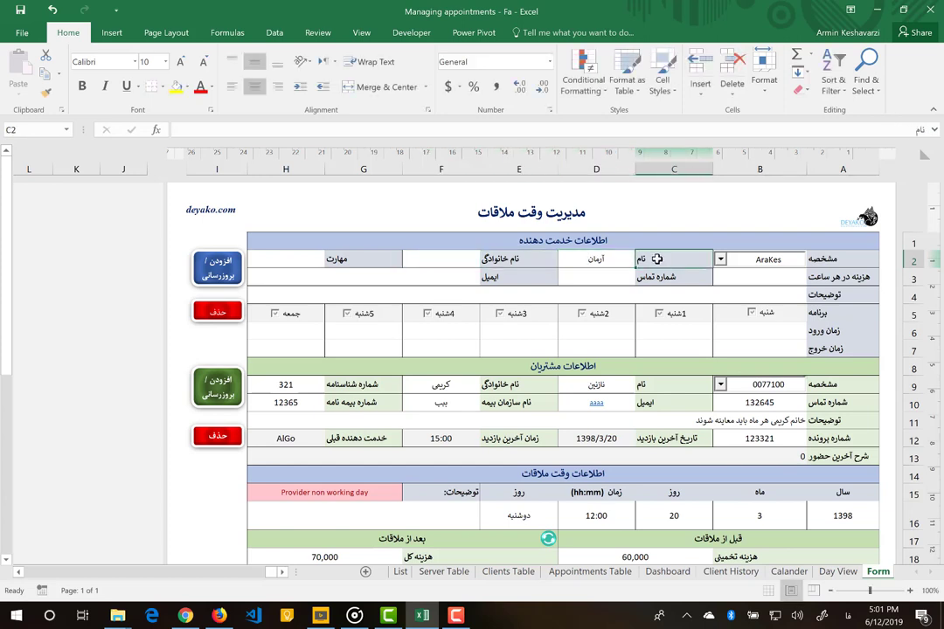
pyautogui.click(517, 258)
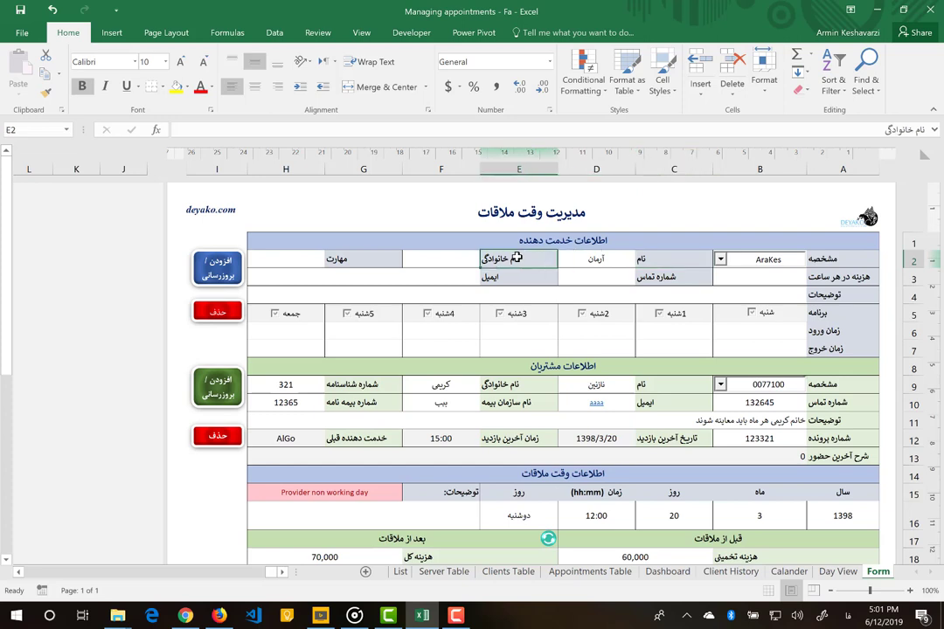
pyautogui.click(457, 259)
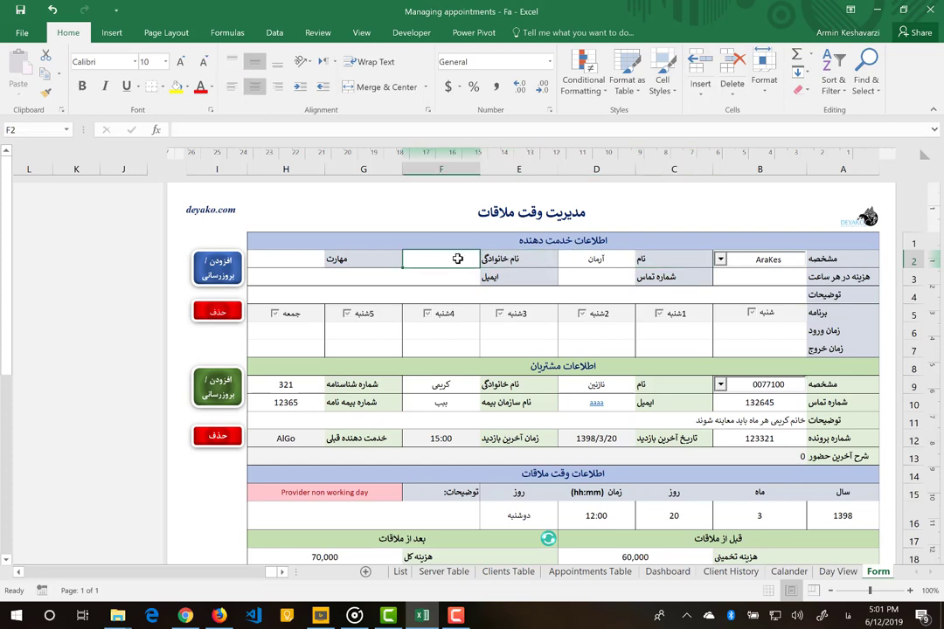
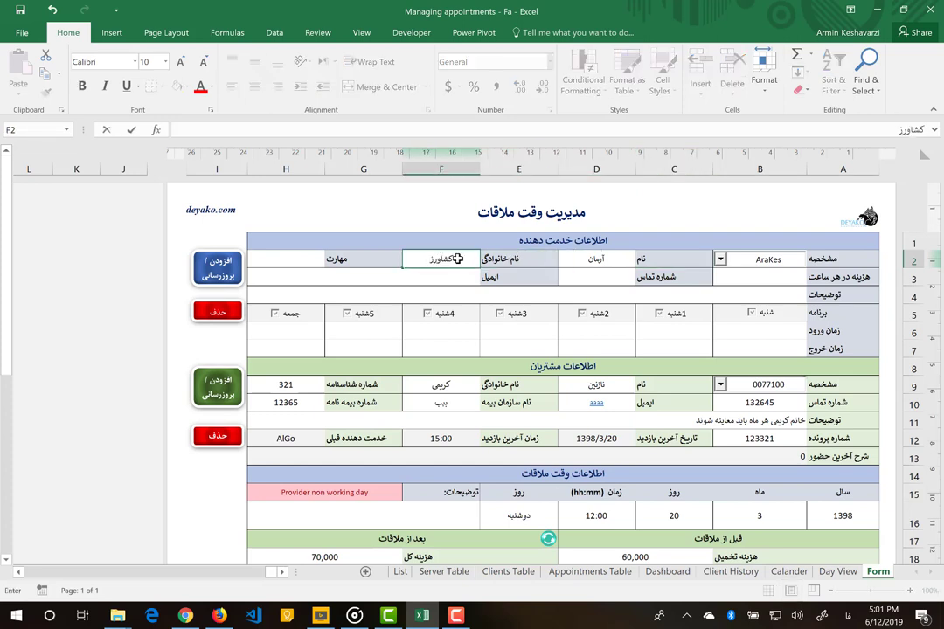
pyautogui.press('Tab')
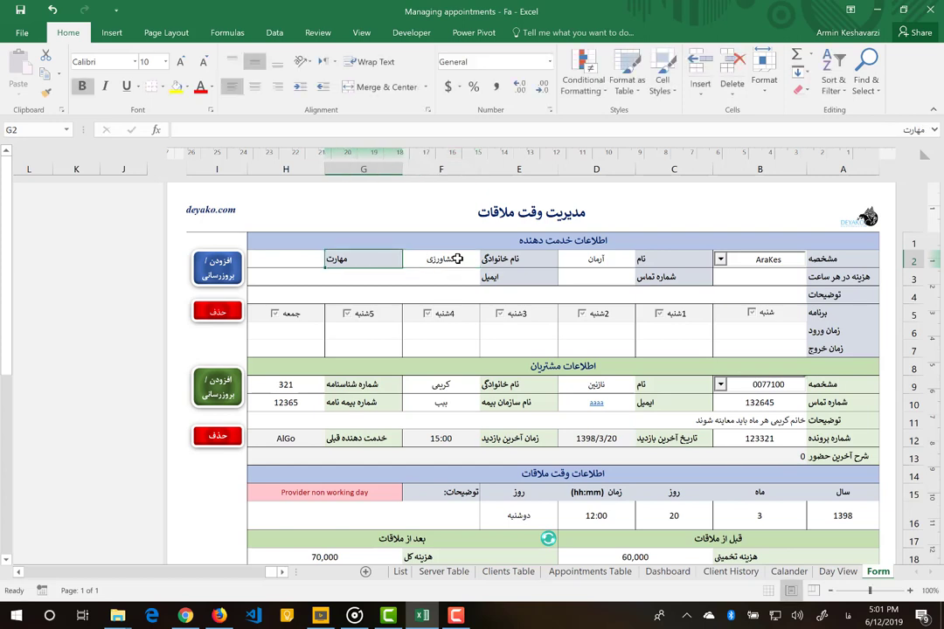
# - Set the provider's specialty to قلب and the hourly cost to 100000
pyautogui.press('Tab')
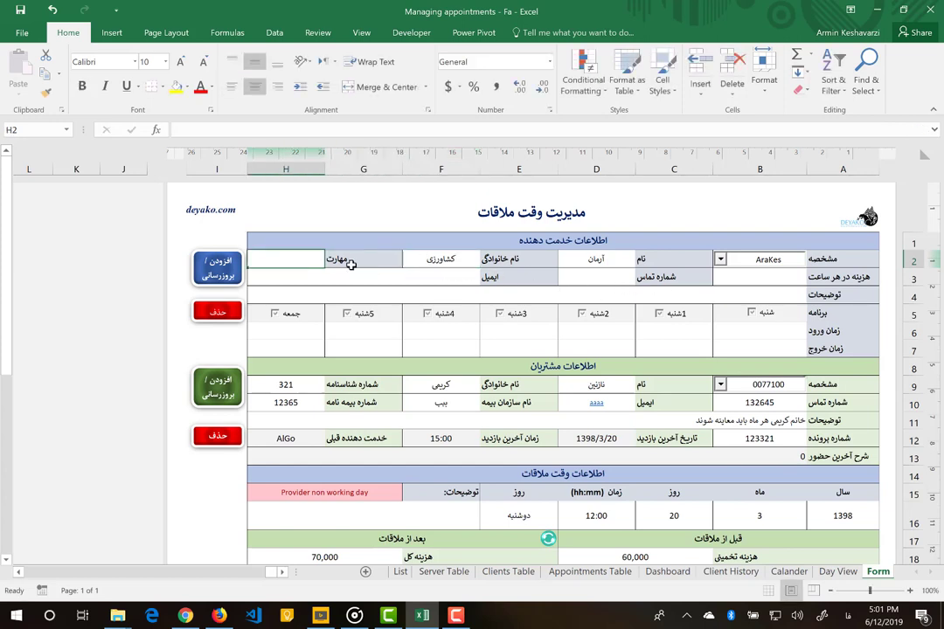
pyautogui.write('قلب')
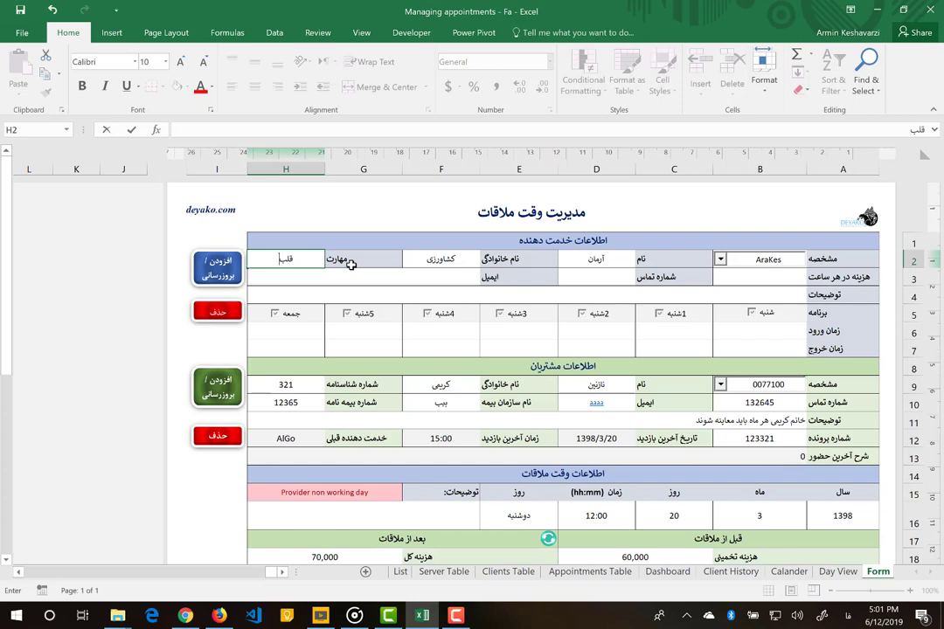
pyautogui.click(723, 276)
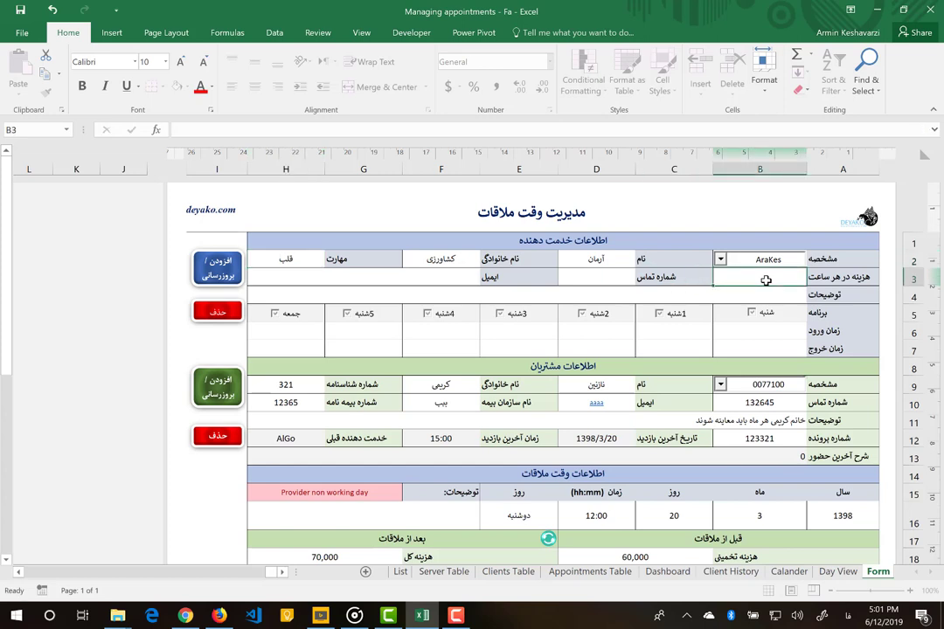
pyautogui.write('100000')
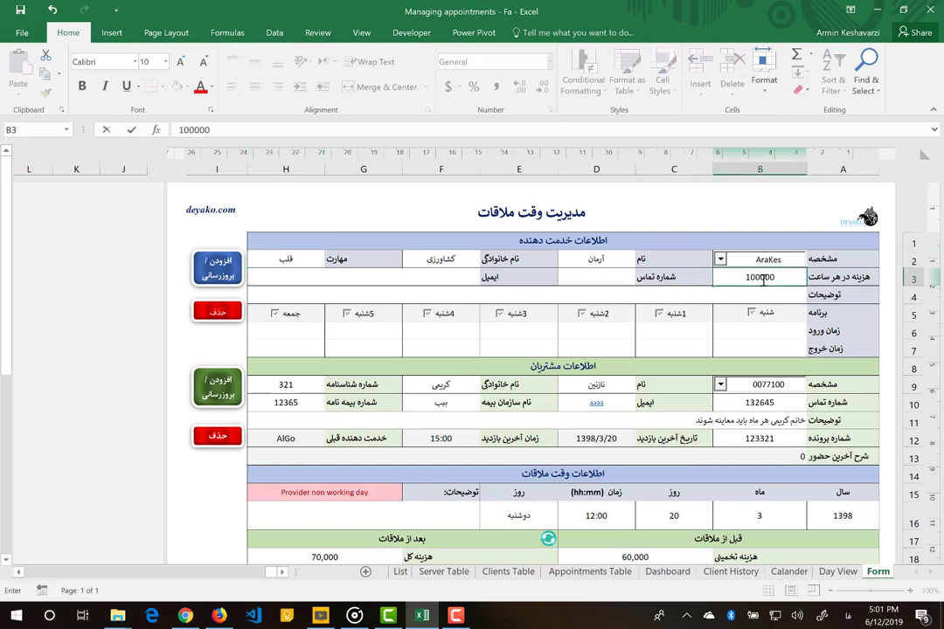
pyautogui.moveTo(763, 280); pyautogui.dragTo(789, 278)
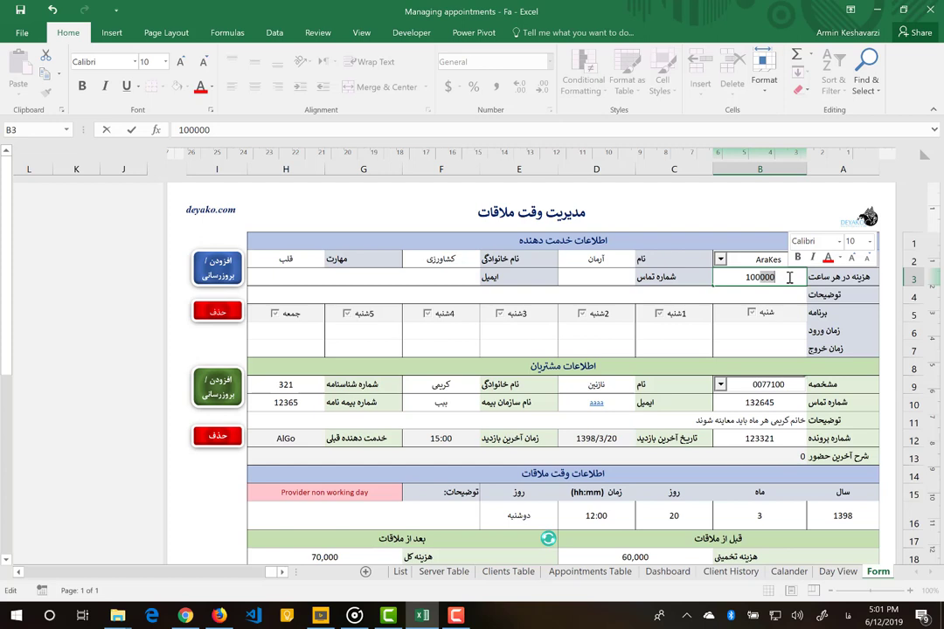
pyautogui.click(577, 282)
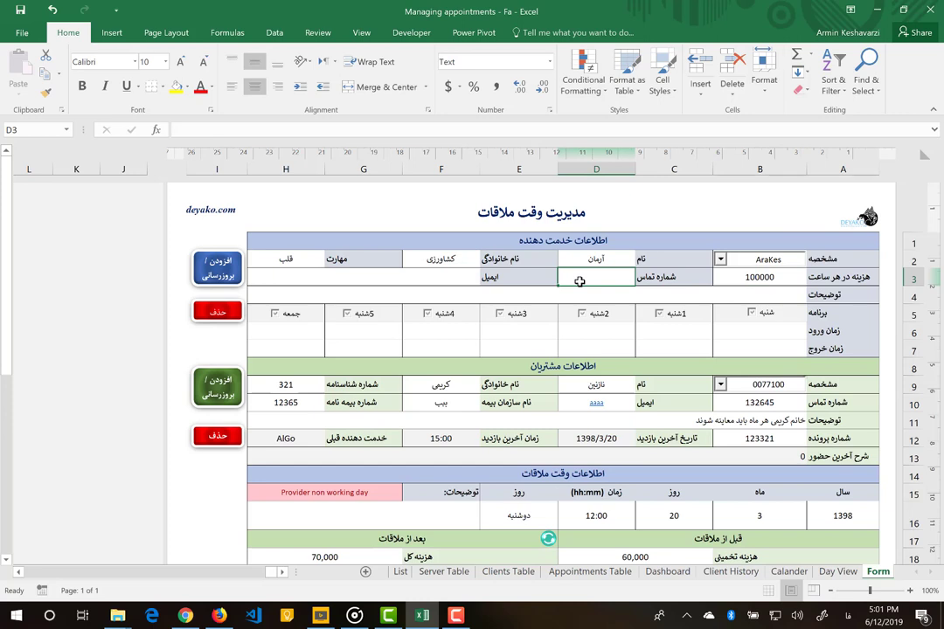
# - Fill in the provider's contact number and e-mail address
pyautogui.write('+')
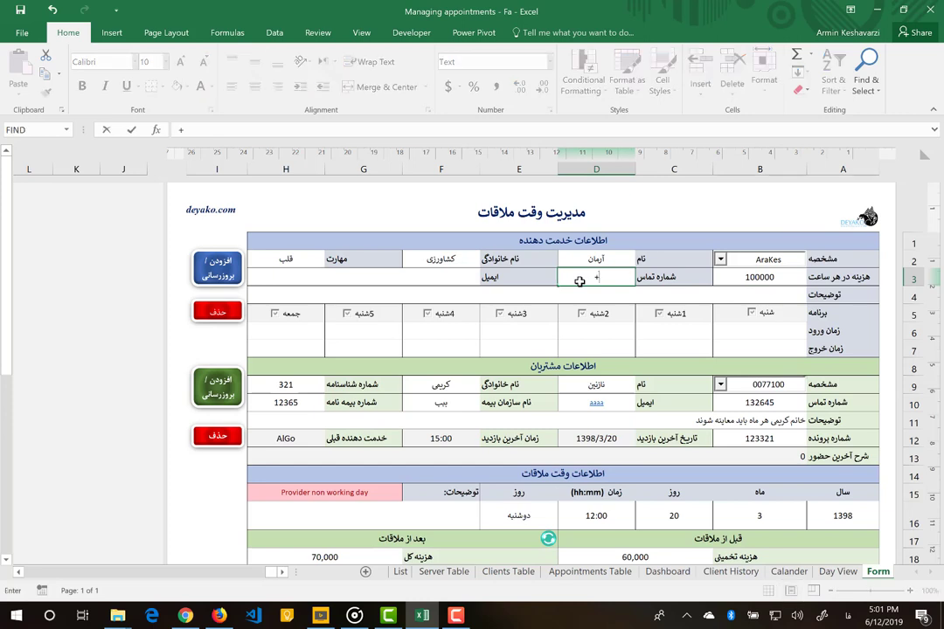
pyautogui.write('99999')
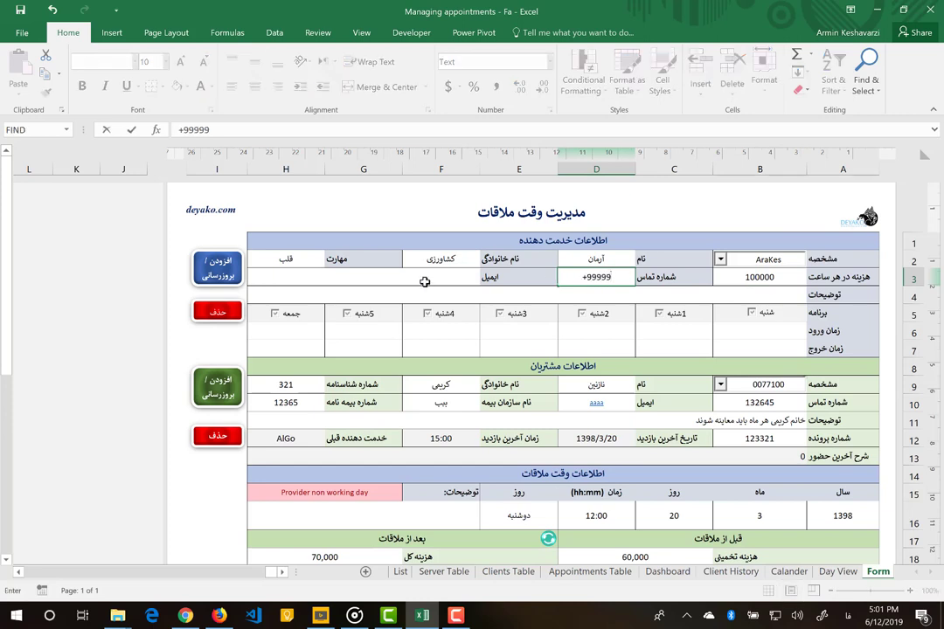
pyautogui.click(425, 282)
pyautogui.write('ar')
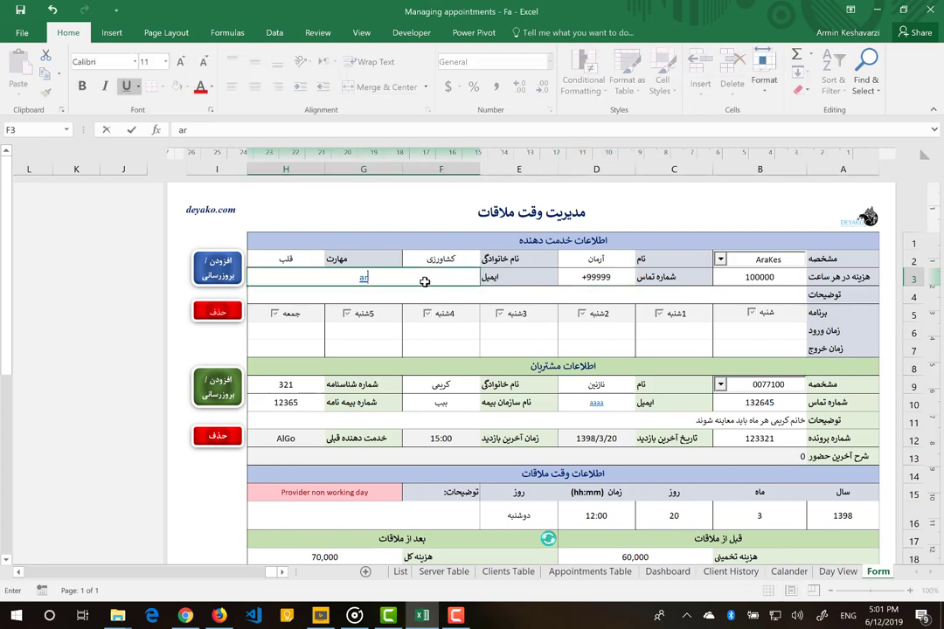
pyautogui.write('min')
pyautogui.press('Return')
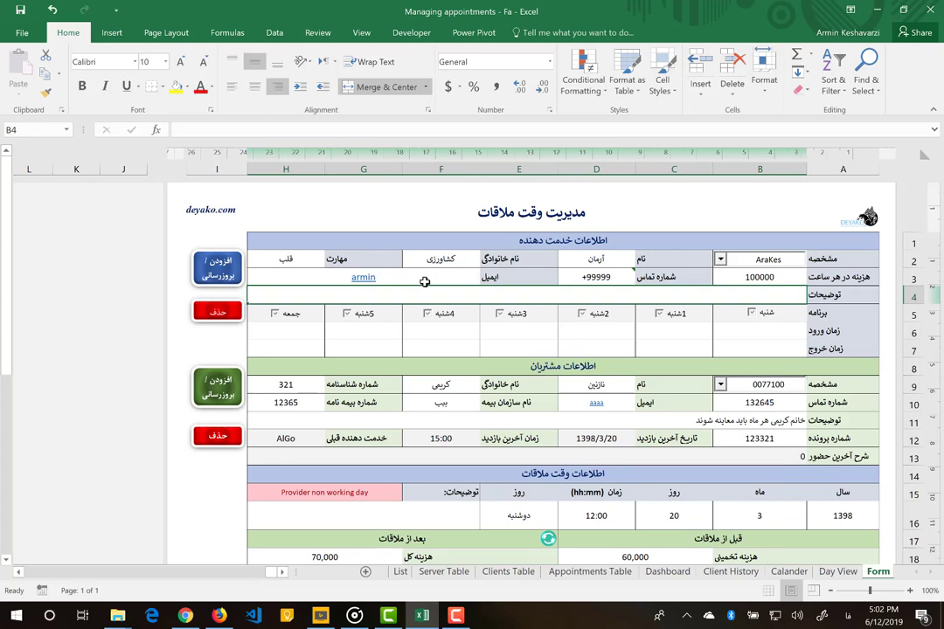
# - Add a provider note saying the doctor attends only in the mornings
pyautogui.write('آقای')
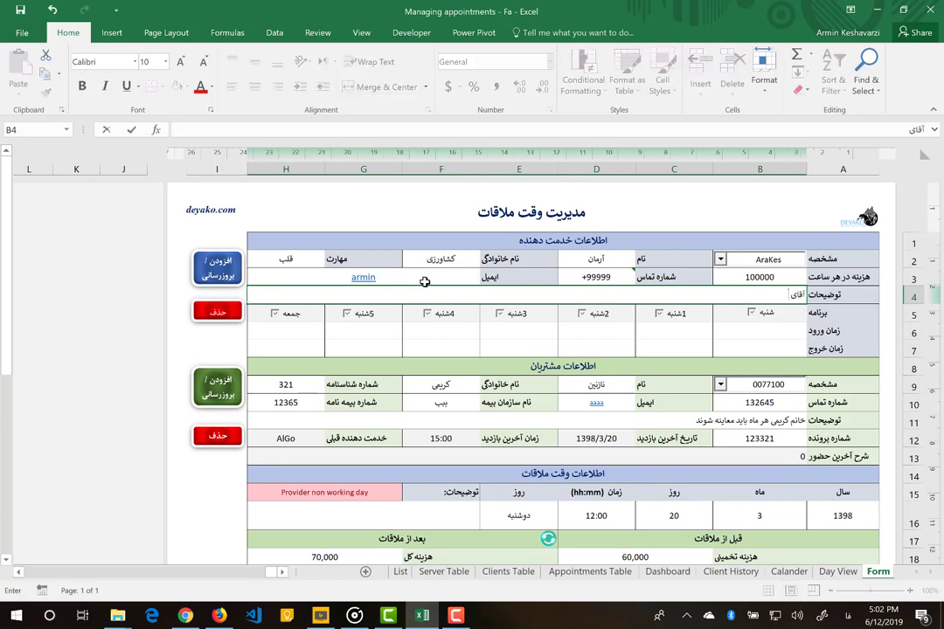
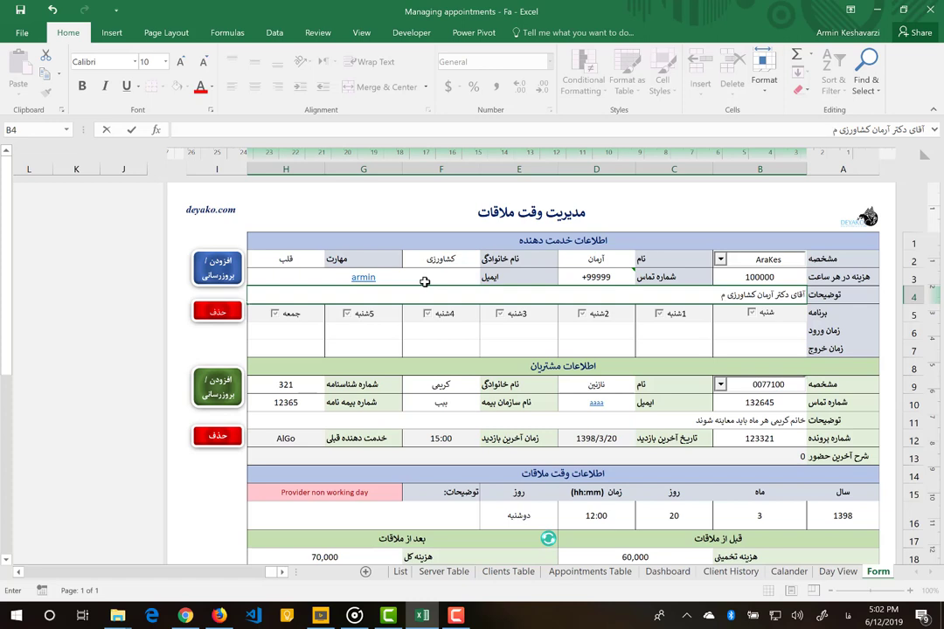
pyautogui.write('لقات ه')
pyautogui.press('BackSpace')
pyautogui.press('BackSpace')
pyautogui.press('BackSpace')
pyautogui.press('BackSpace')
pyautogui.press('BackSpace')
pyautogui.press('BackSpace')
pyautogui.press('BackSpace')
pyautogui.write('تنها صبح ها حضور دارند')
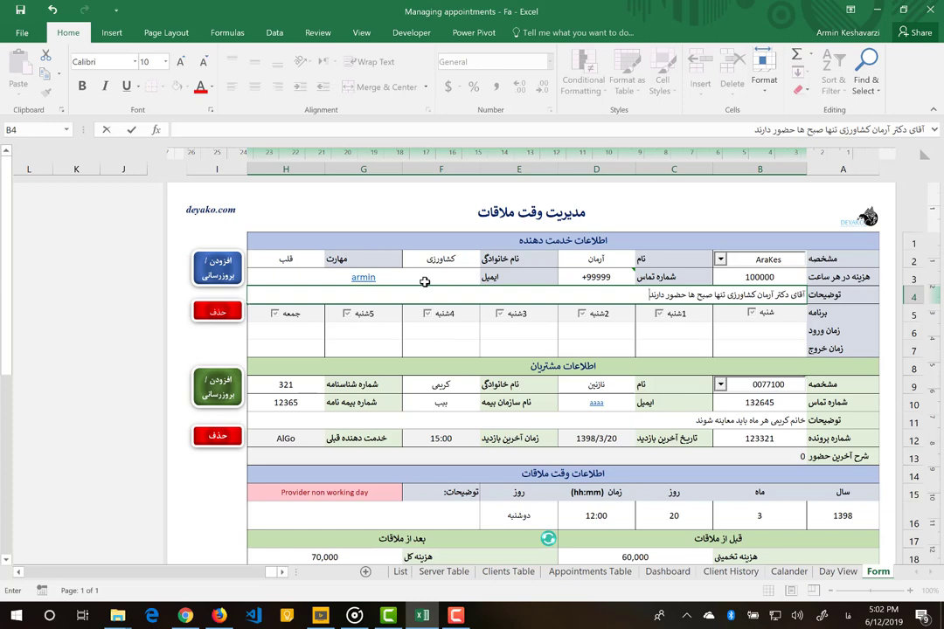
pyautogui.press('Return')
# - Tick شنبه through 5شنبه as working days, filling in 8:00 entry and 16:30 exit times
pyautogui.click(732, 326)
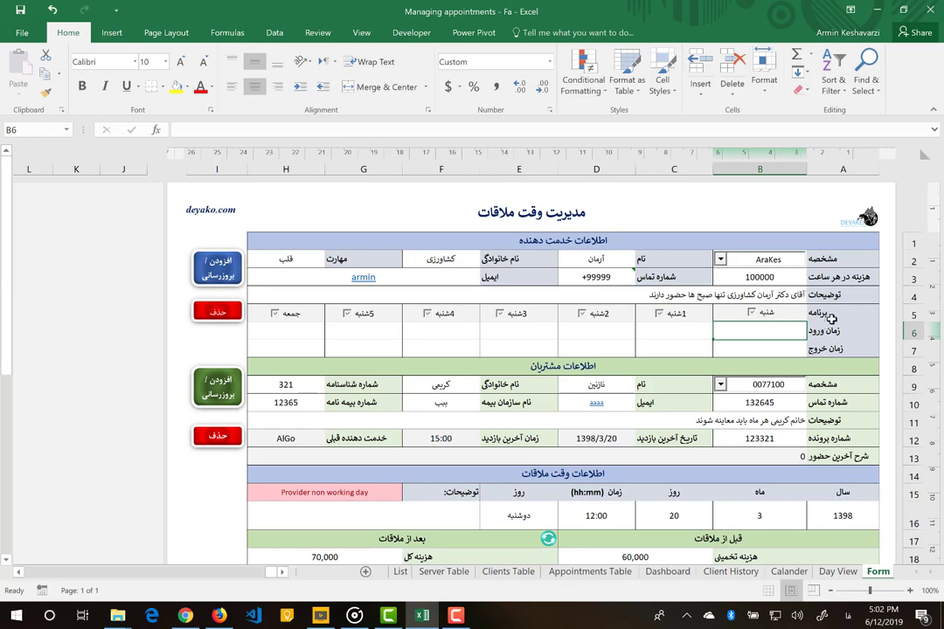
pyautogui.moveTo(832, 319)
pyautogui.mouseDown()
pyautogui.moveTo(301, 348)
pyautogui.moveTo(686, 341)
pyautogui.moveTo(719, 316)
pyautogui.moveTo(816, 329)
pyautogui.mouseUp()
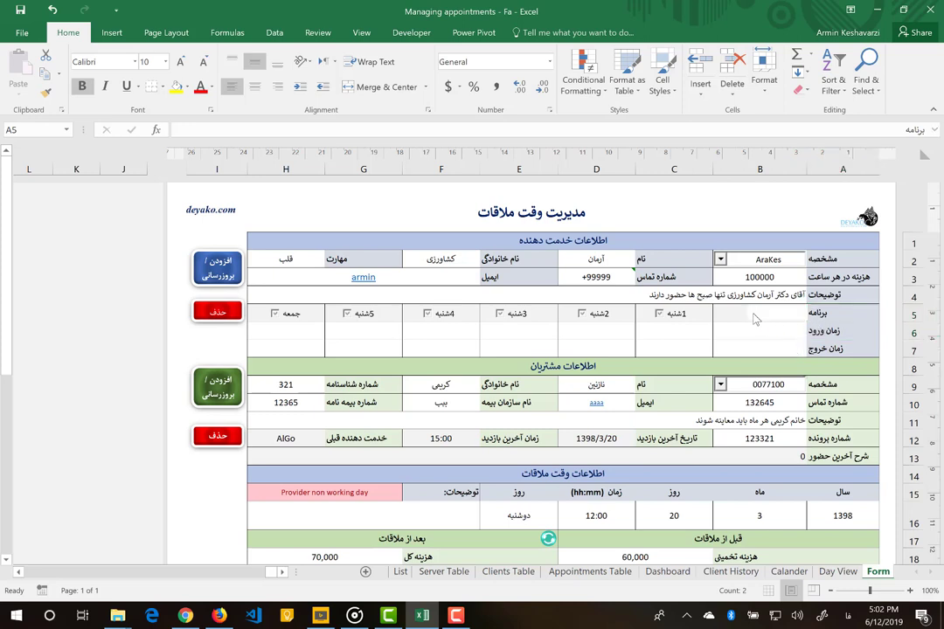
pyautogui.click(753, 315)
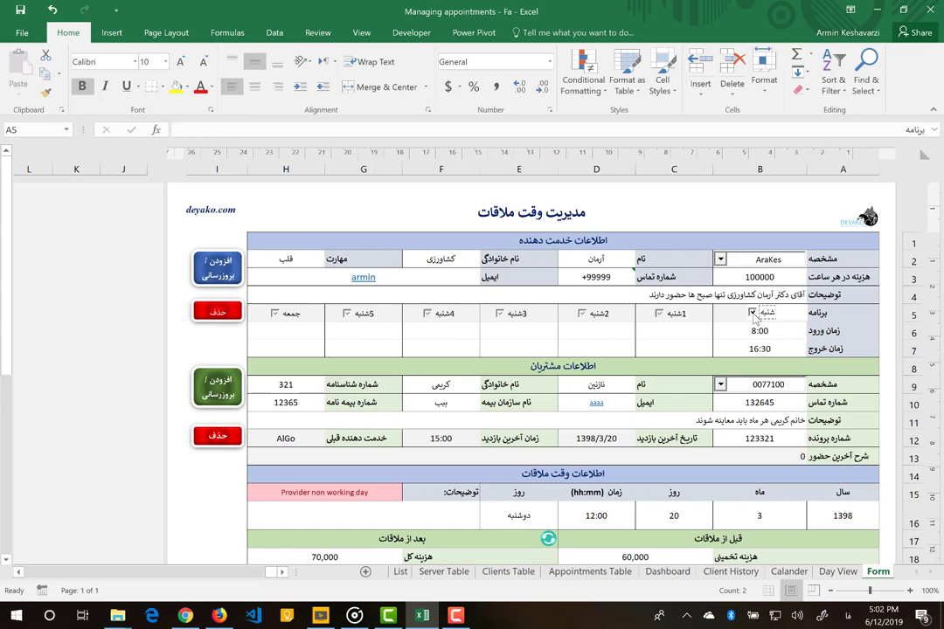
pyautogui.click(659, 313)
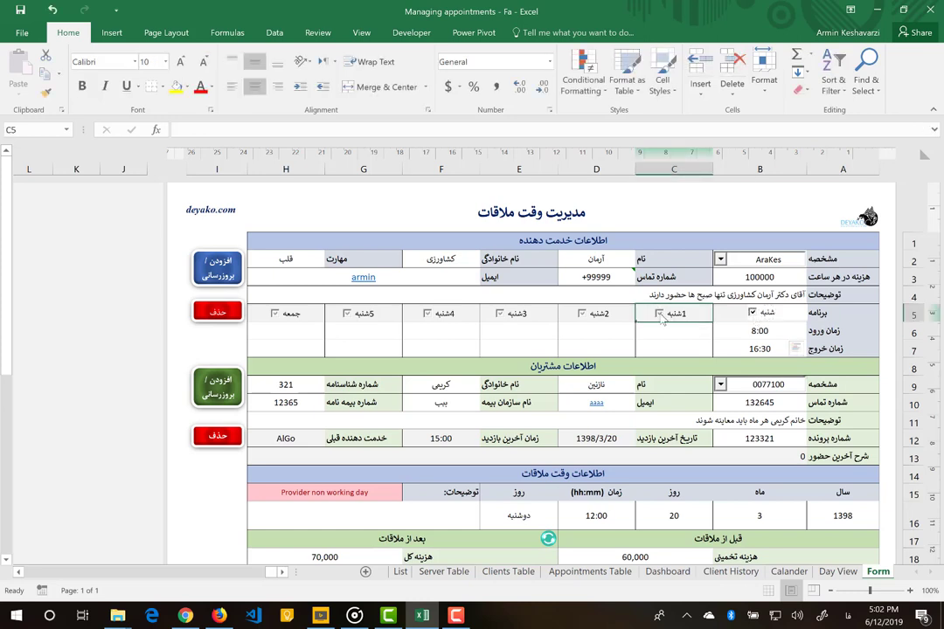
pyautogui.click(581, 314)
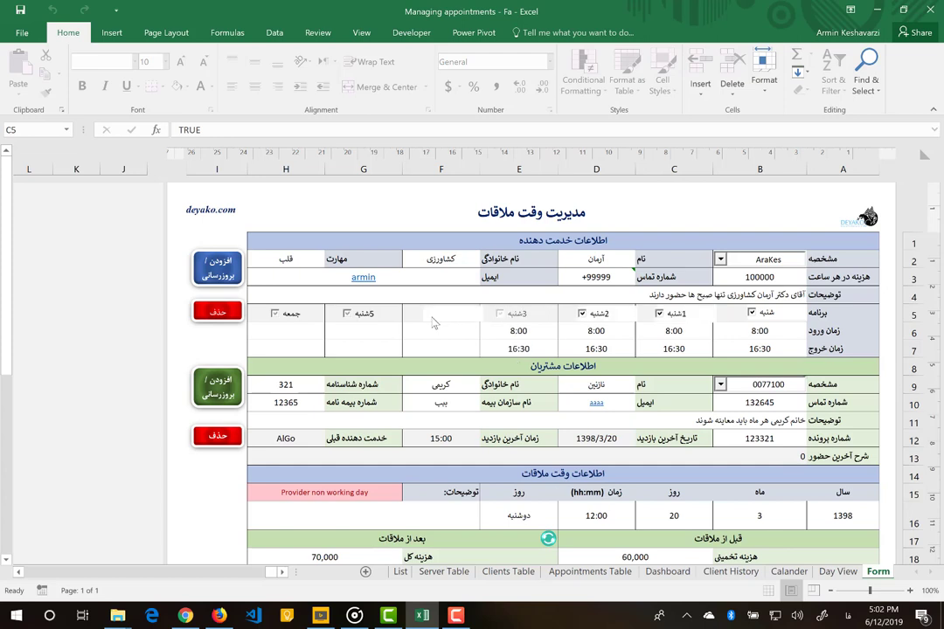
pyautogui.click(427, 313)
pyautogui.click(348, 315)
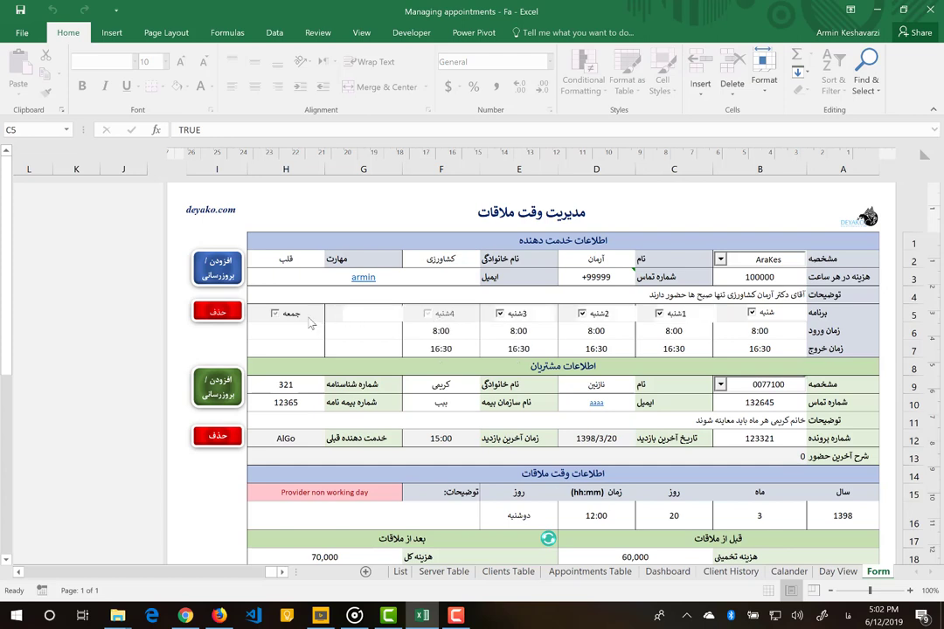
pyautogui.click(745, 349)
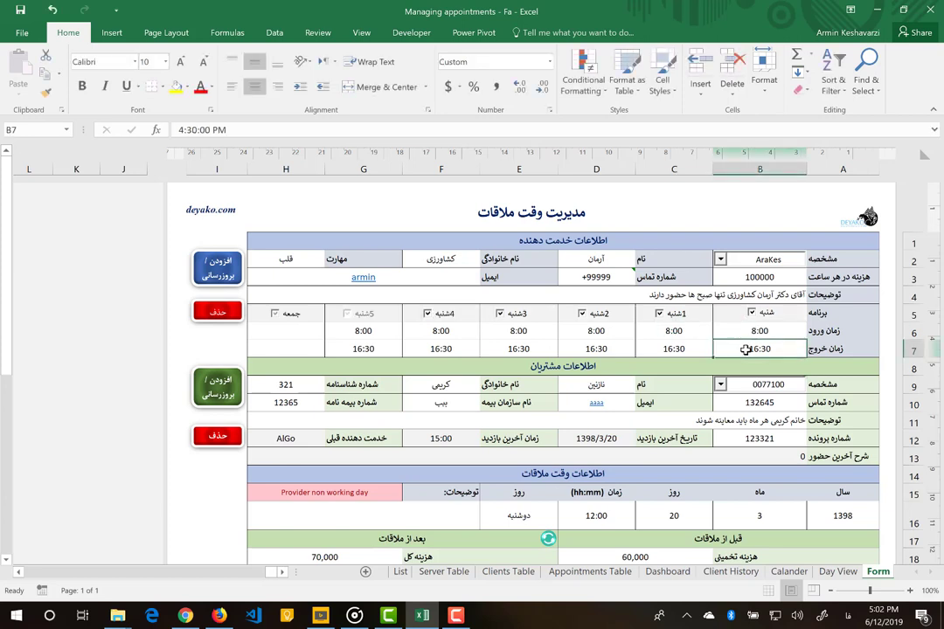
# - Set the شنبه exit time to 11:00 and copy it across to 5شنبه
pyautogui.write('11:00')
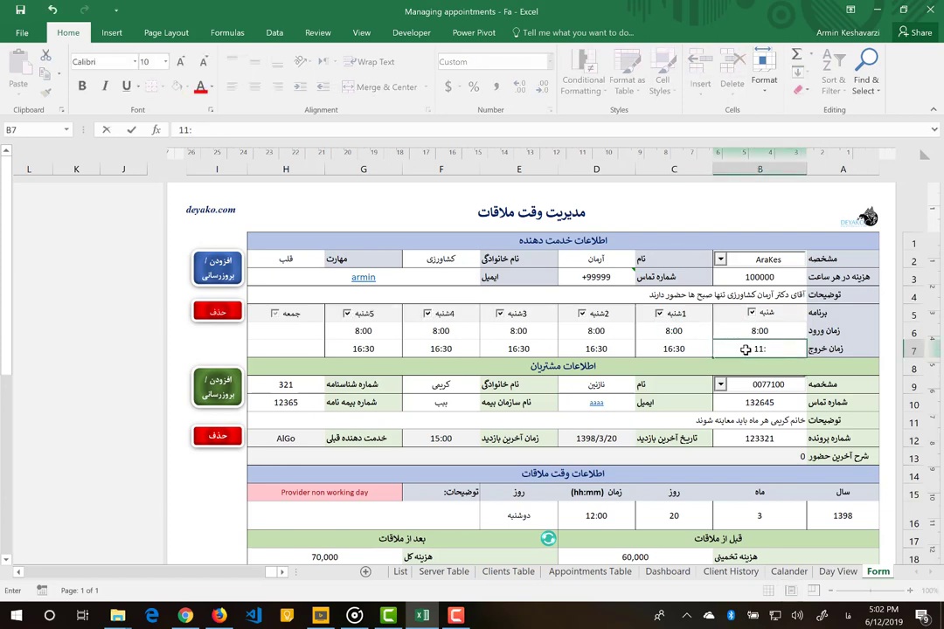
pyautogui.click(700, 351)
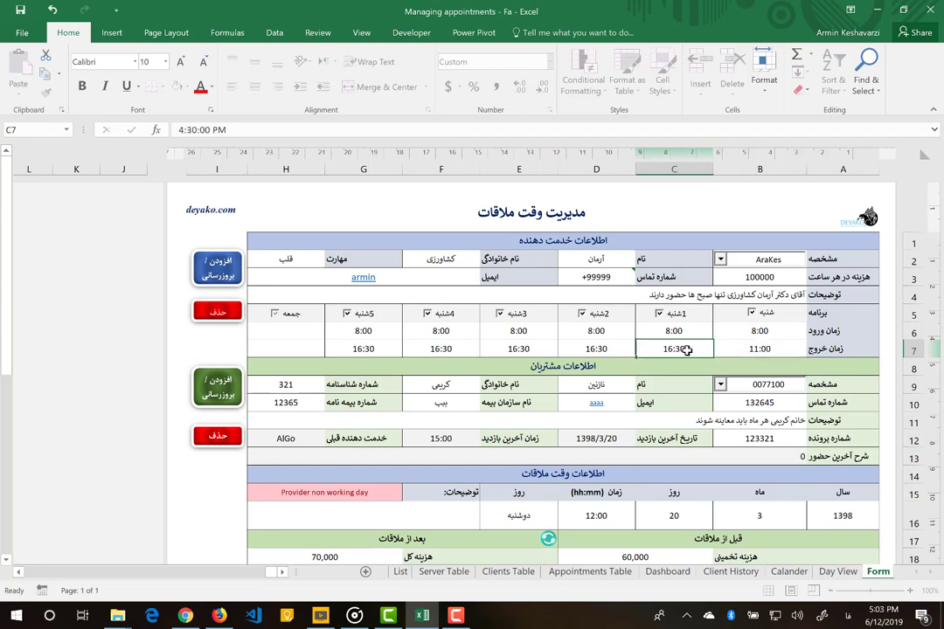
pyautogui.click(724, 347)
pyautogui.hotkey('ctrl', 'c')
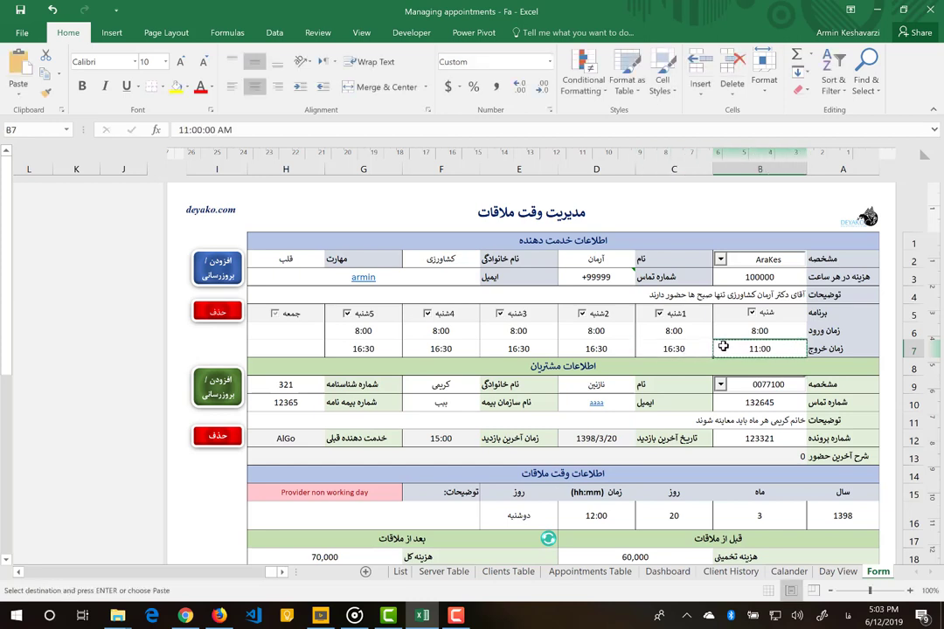
pyautogui.press('Left')
pyautogui.hotkey('ctrl', 'v')
pyautogui.press('Left')
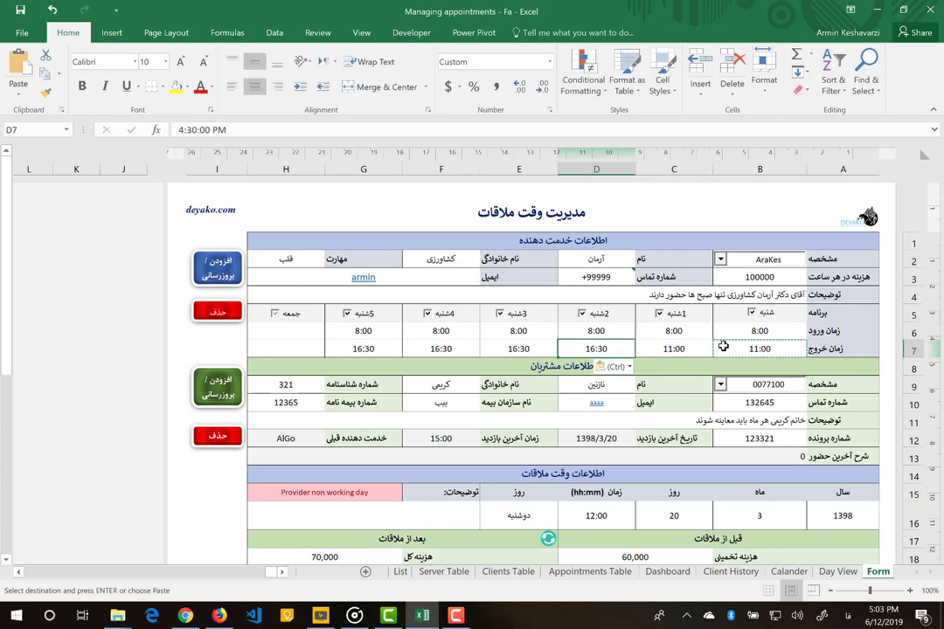
pyautogui.hotkey('ctrl', 'v')
pyautogui.press('Left')
pyautogui.hotkey('ctrl', 'v')
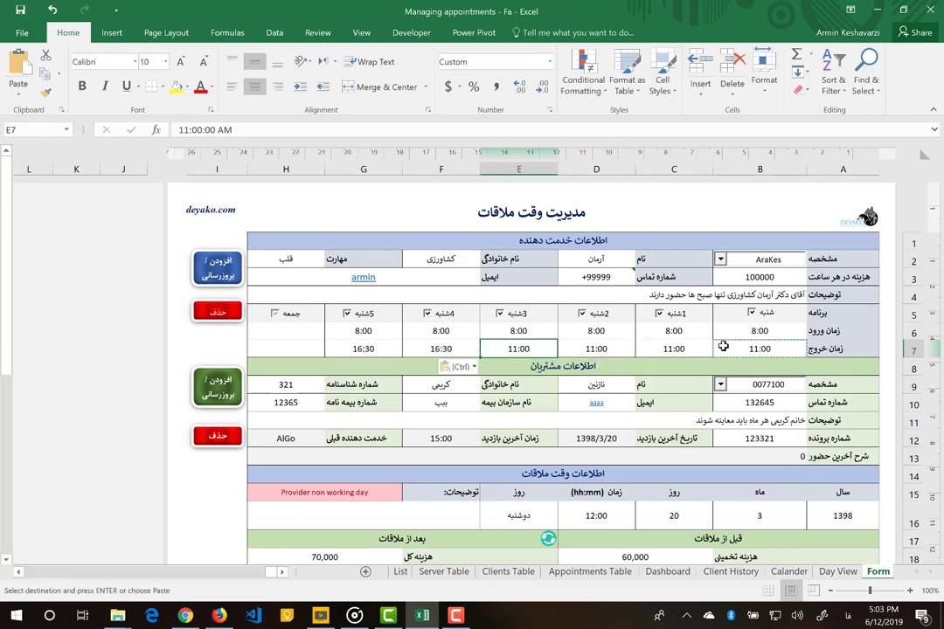
pyautogui.press('Left')
pyautogui.hotkey('ctrl', 'v')
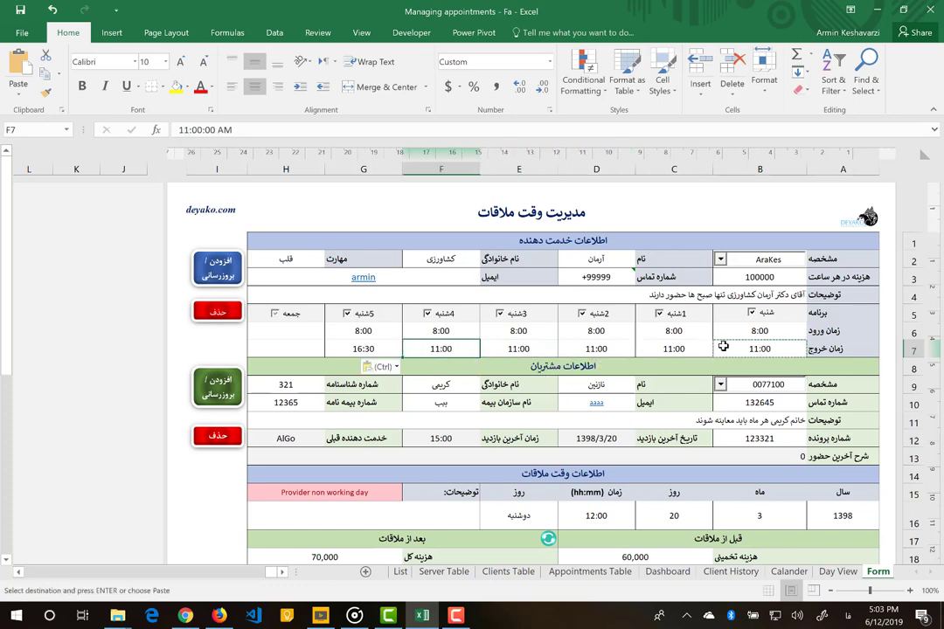
pyautogui.press('Left')
pyautogui.hotkey('ctrl', 'v')
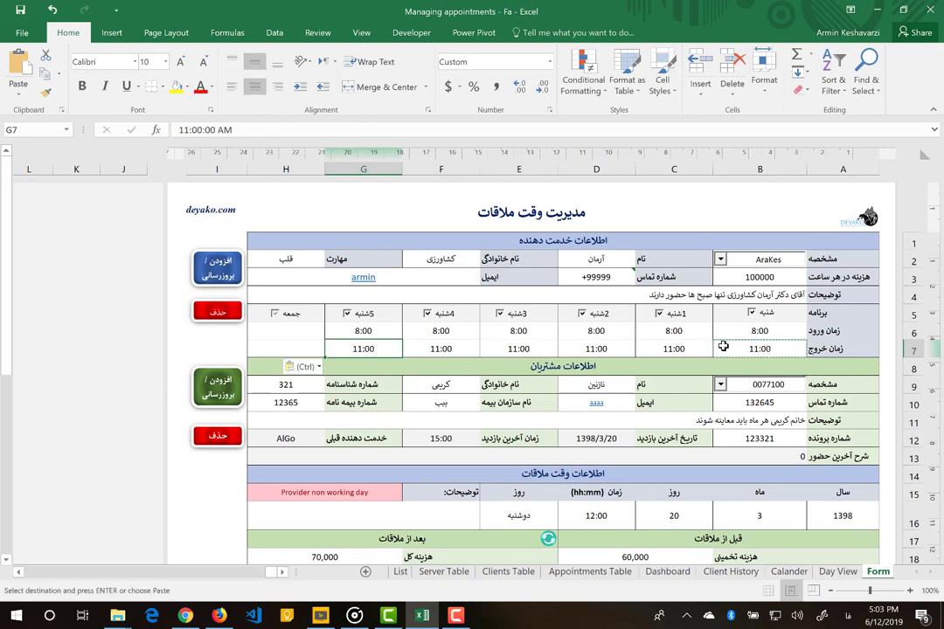
# - Save the new provider record with Add/Update and dismiss the Done! message
pyautogui.click(209, 276)
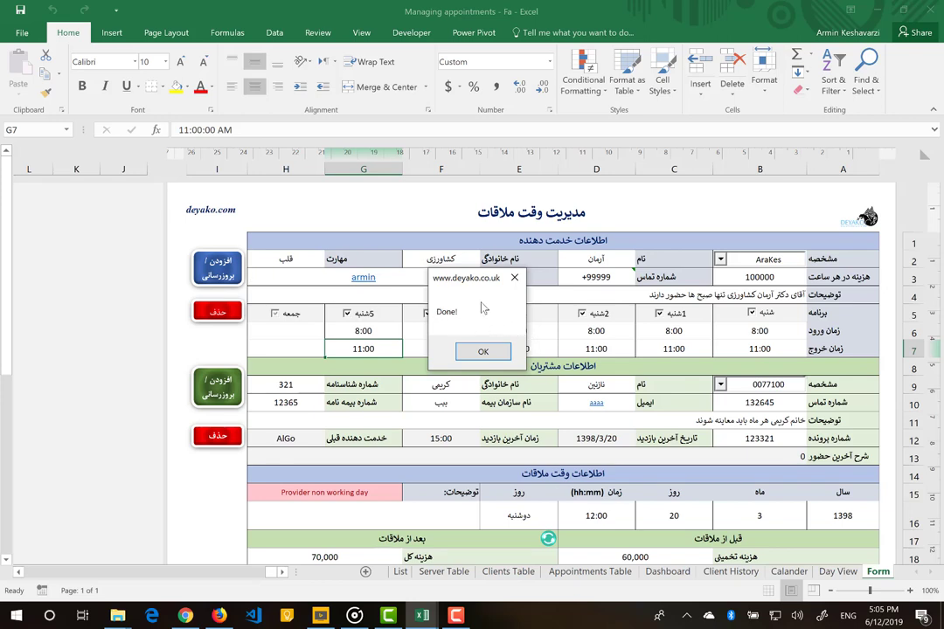
pyautogui.click(479, 354)
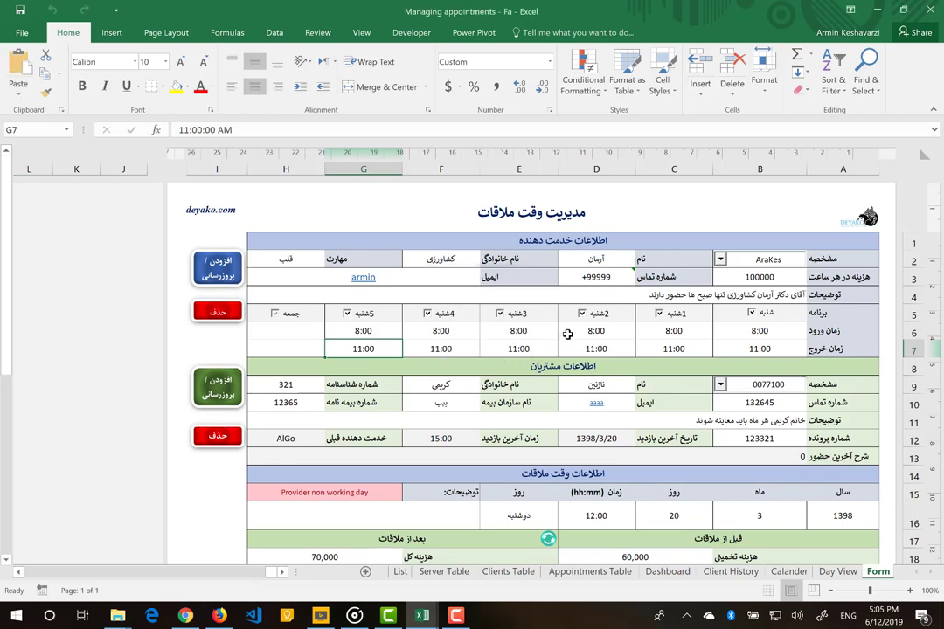
# - Load provider AraKe from the B2 list, passing through AlGo, then select the client code cell
pyautogui.click(721, 260)
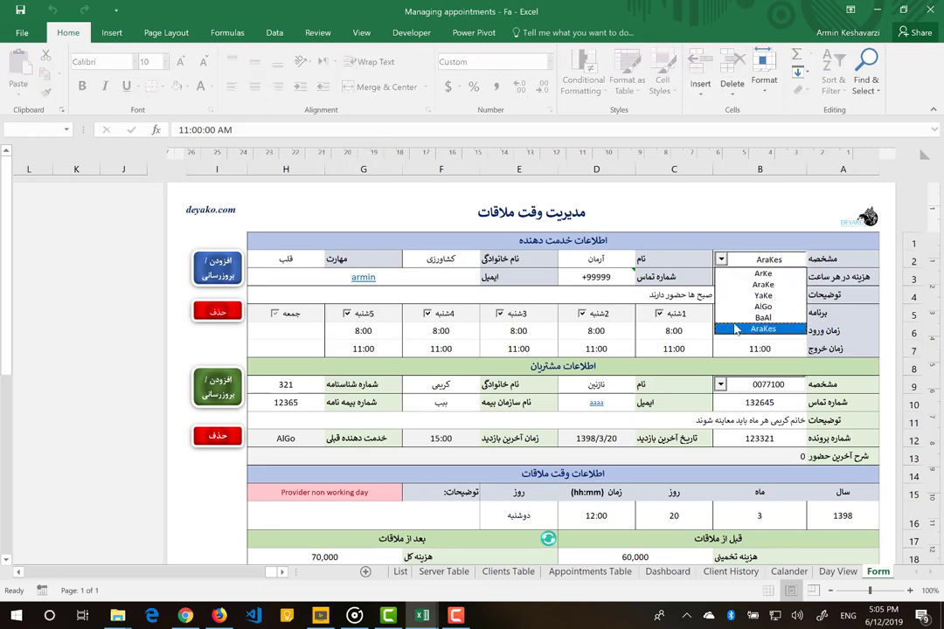
pyautogui.press('Up')
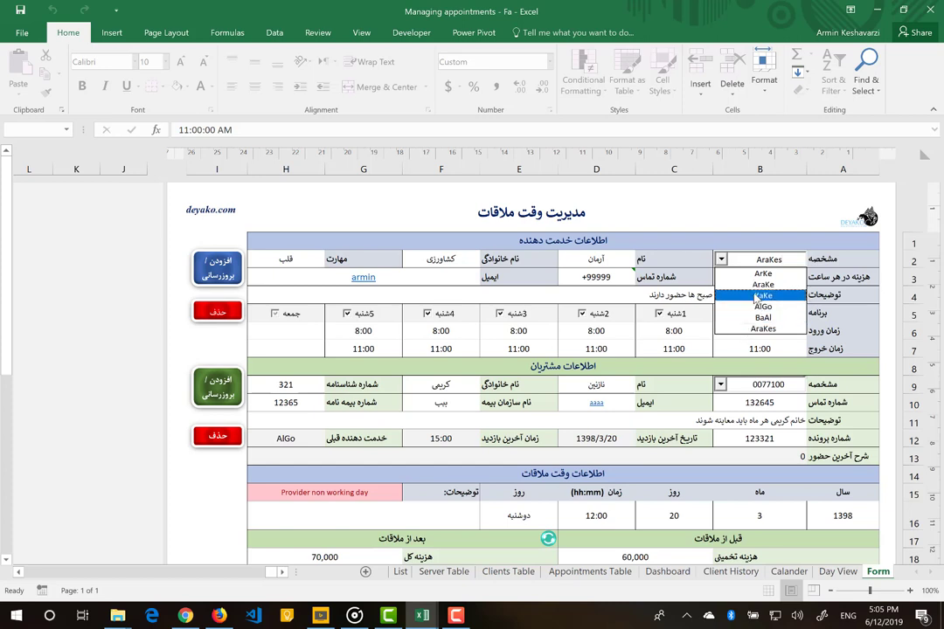
pyautogui.click(754, 309)
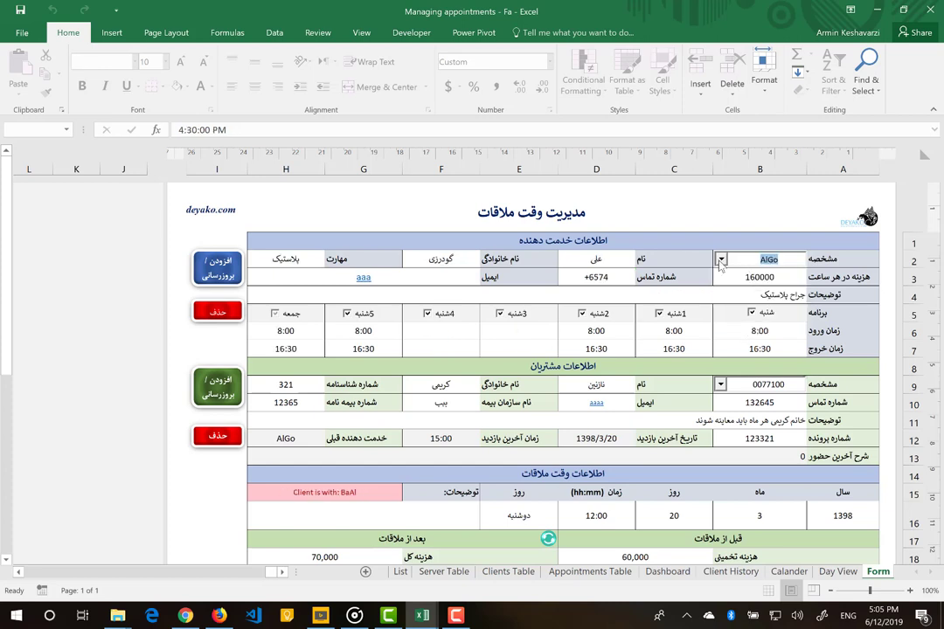
pyautogui.click(721, 260)
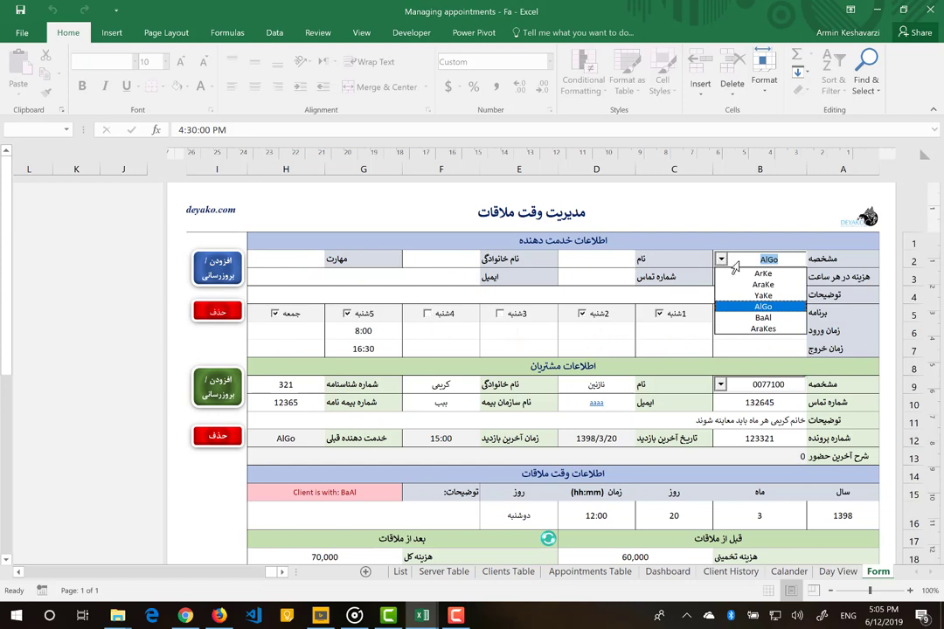
pyautogui.write('Are')
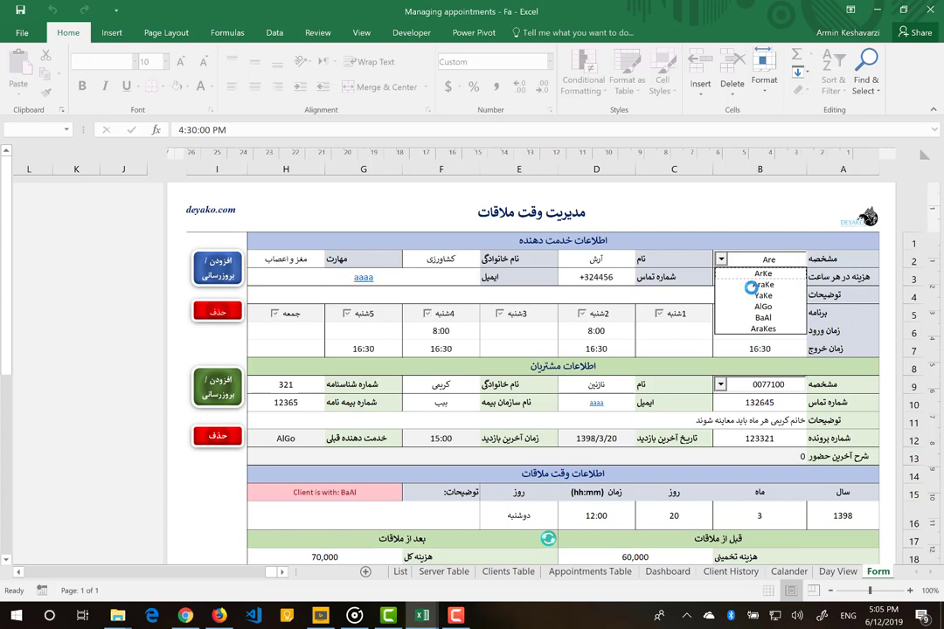
pyautogui.click(755, 292)
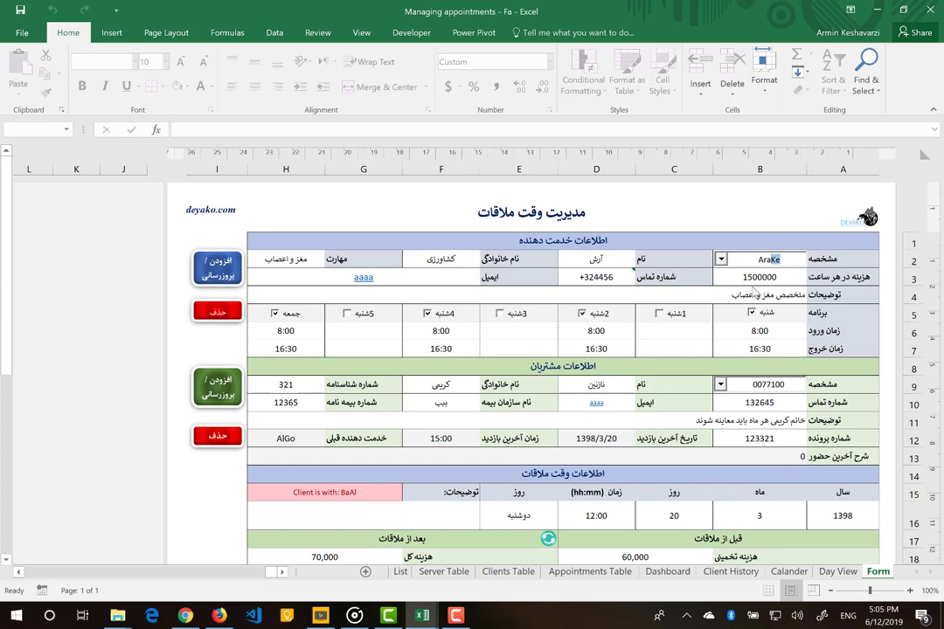
pyautogui.click(757, 296)
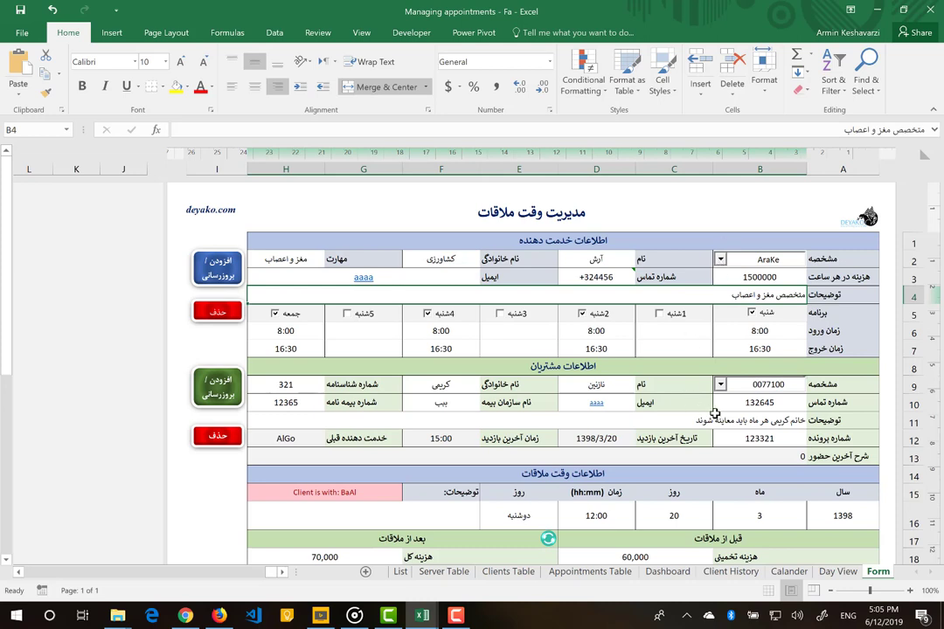
pyautogui.click(763, 403)
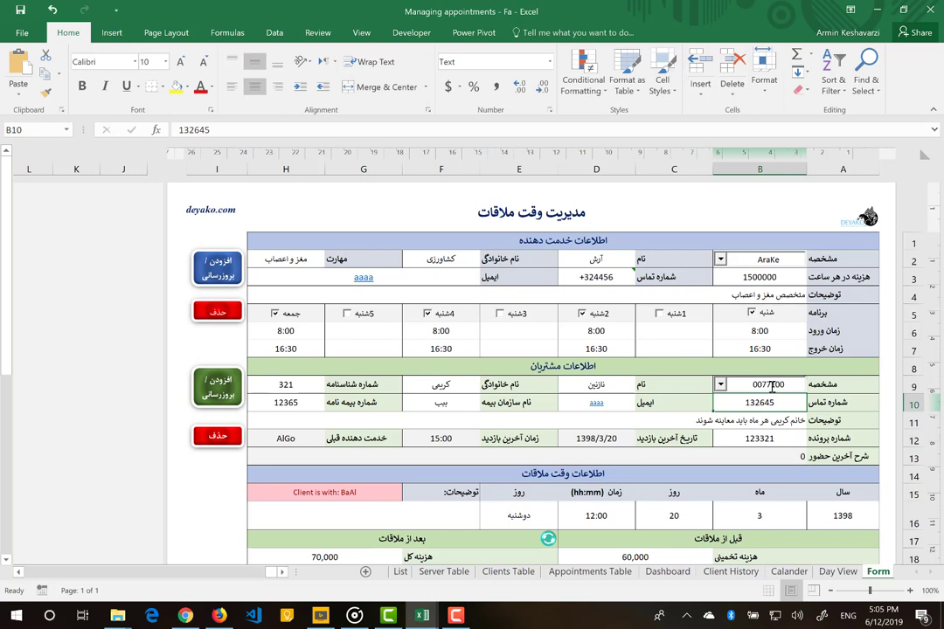
pyautogui.click(769, 386)
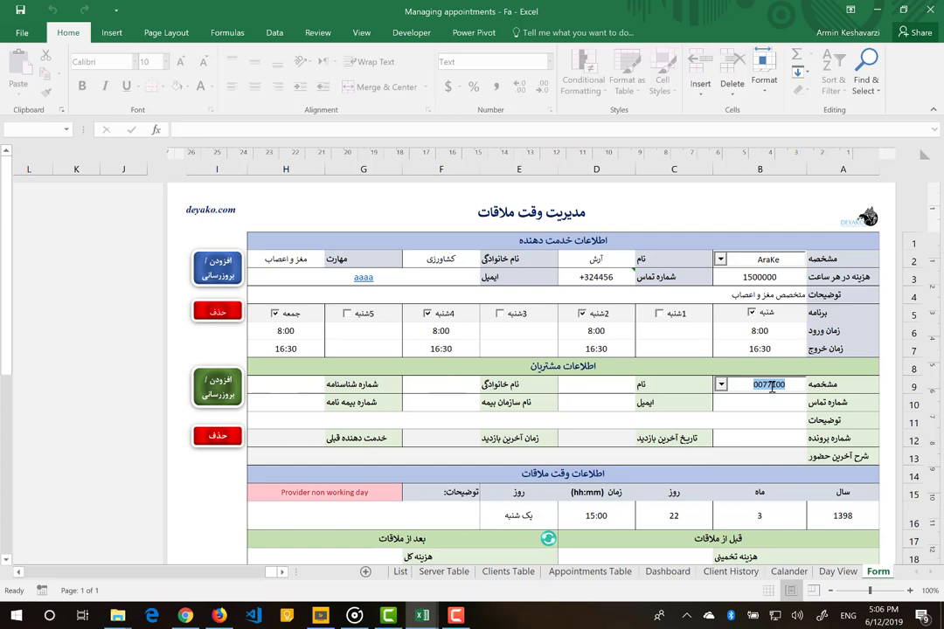
# - Enter a new client code with the client's first name, surname and ID number
pyautogui.write('007111')
pyautogui.click(627, 385)
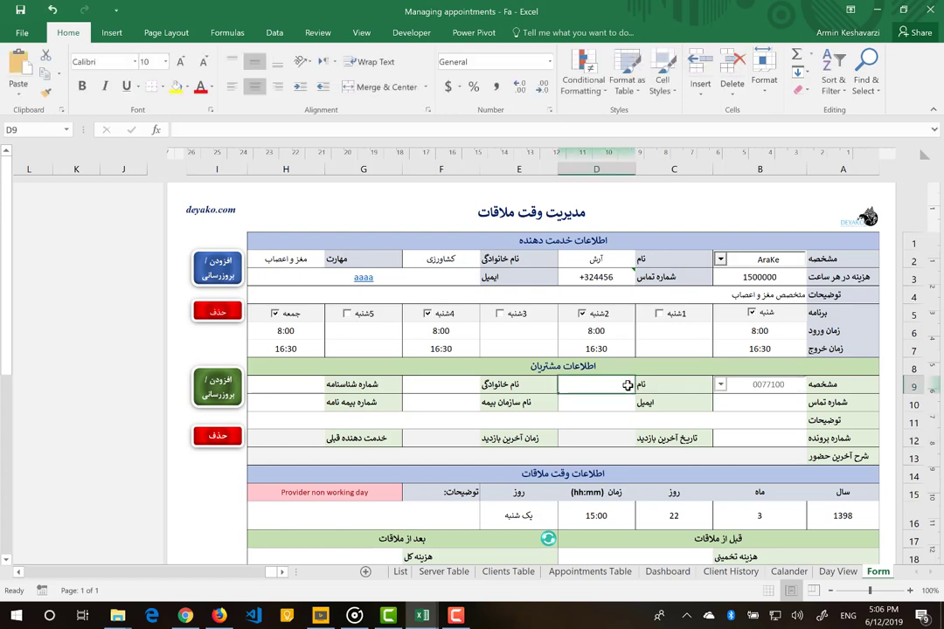
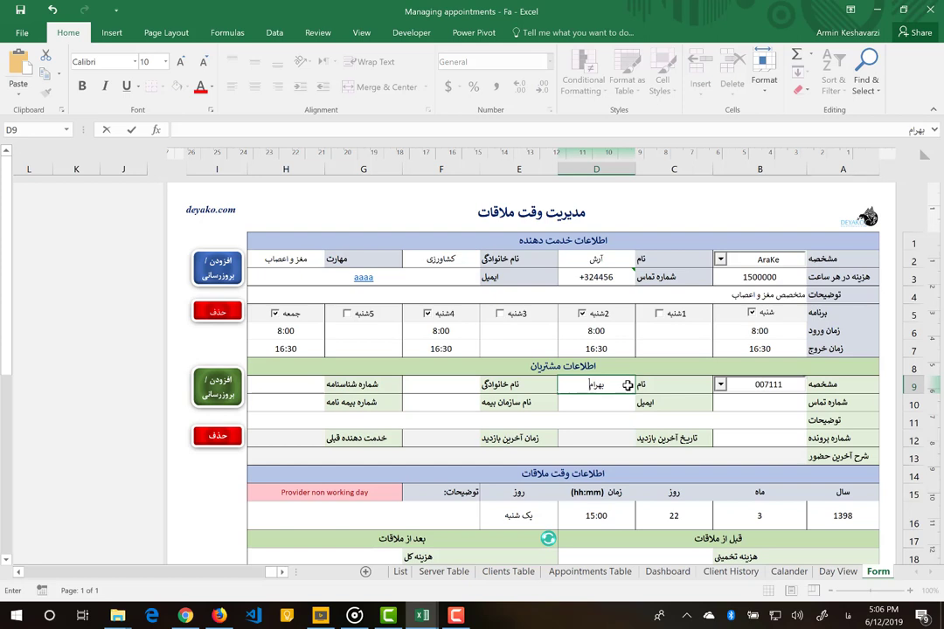
pyautogui.press('Tab')
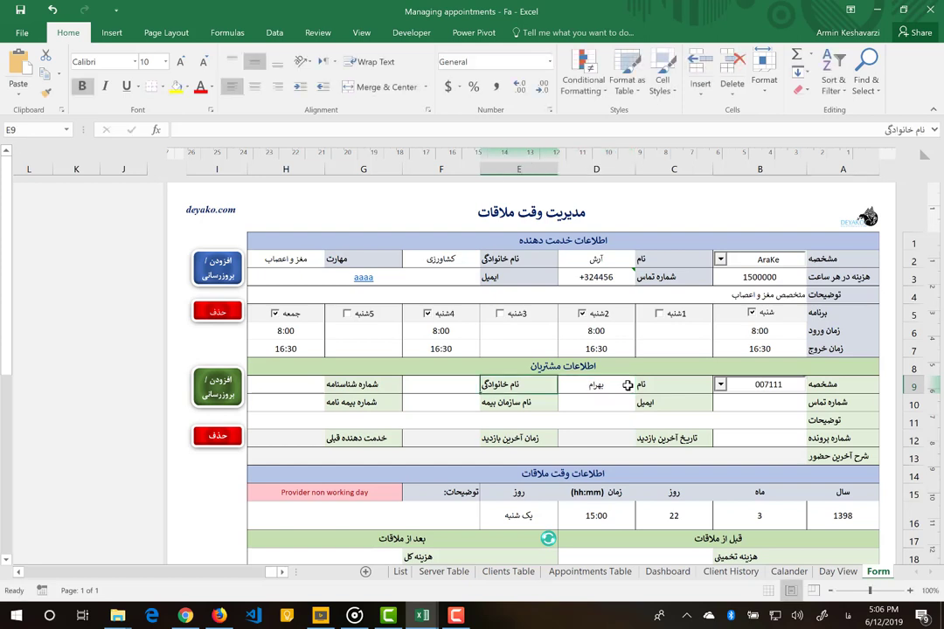
pyautogui.press('Tab')
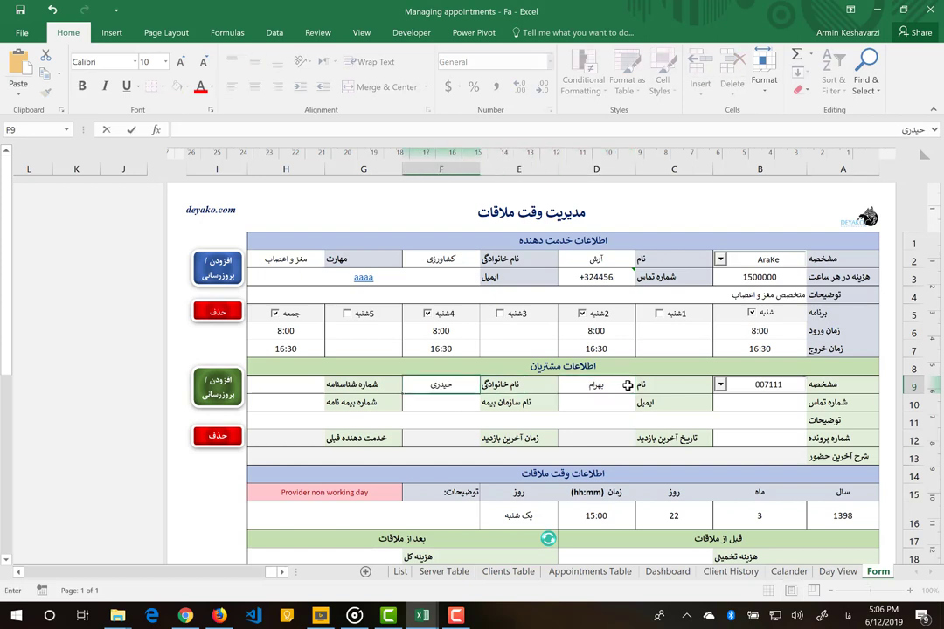
pyautogui.press('Tab')
pyautogui.write('12342')
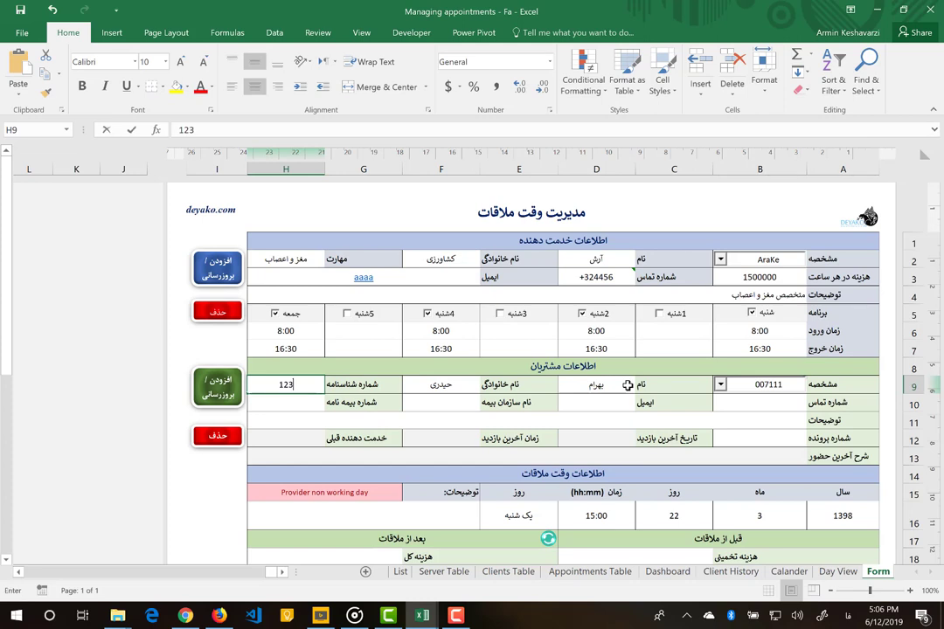
# - Fill in the client's phone, e-mail, insurer تامین اجتماعی and insurance number
pyautogui.click(752, 403)
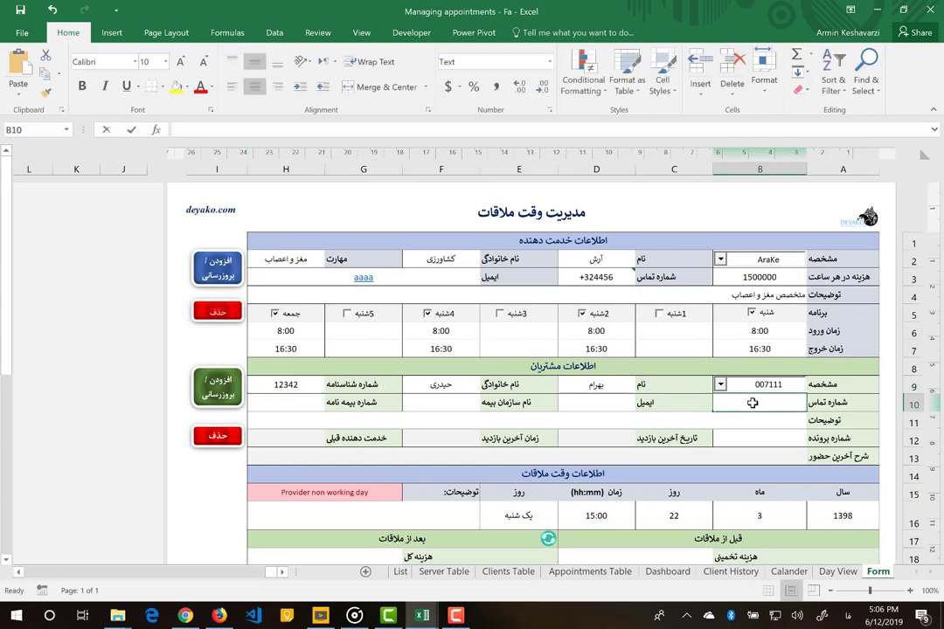
pyautogui.write('+342323')
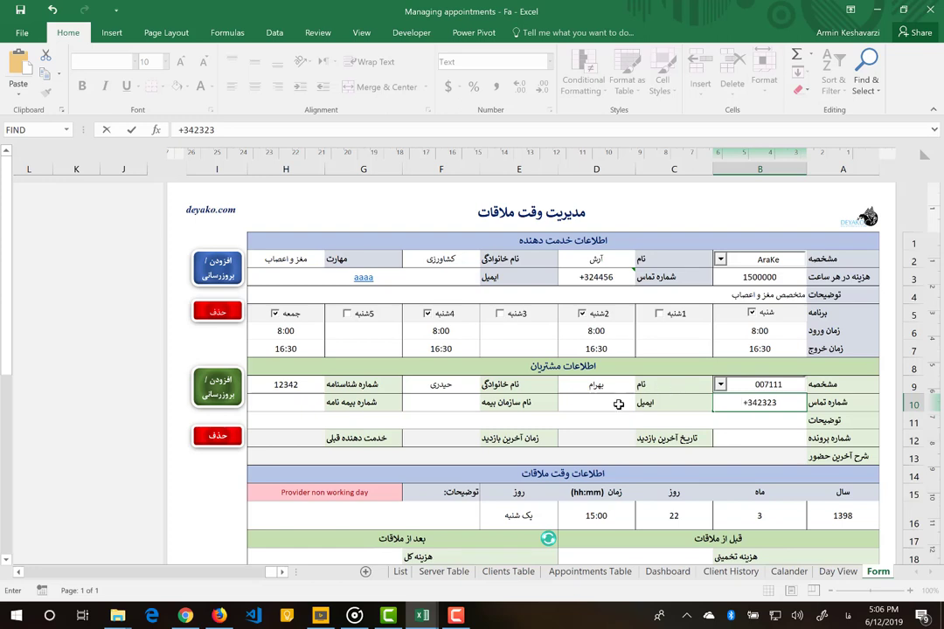
pyautogui.click(618, 405)
pyautogui.write('aaa')
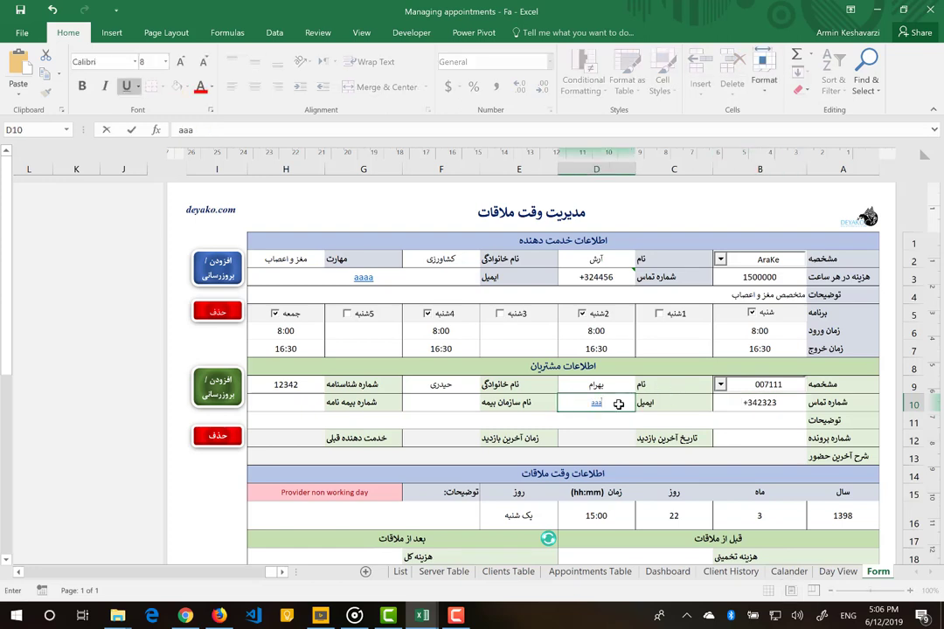
pyautogui.press('Return')
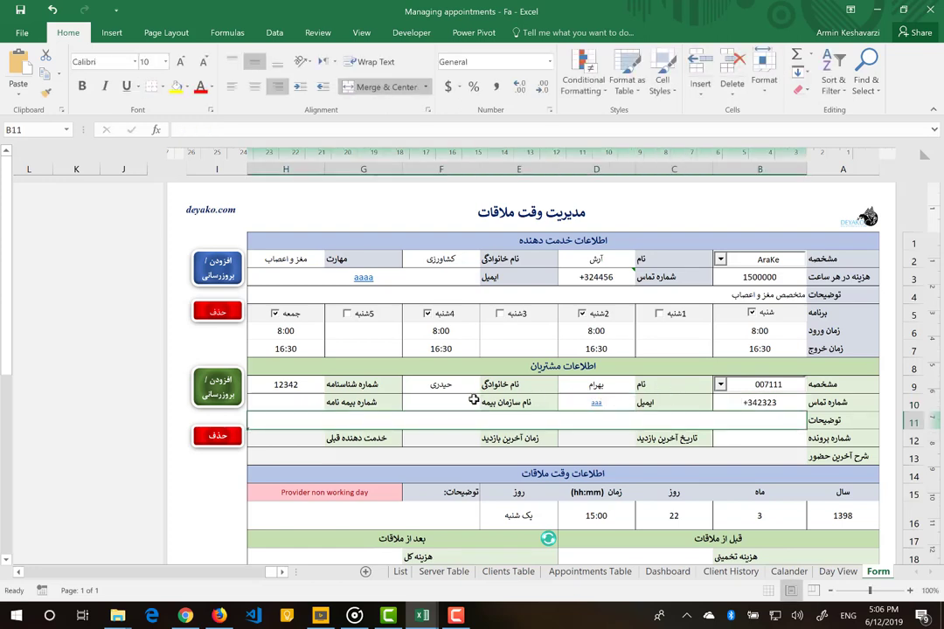
pyautogui.click(473, 402)
pyautogui.write('بب')
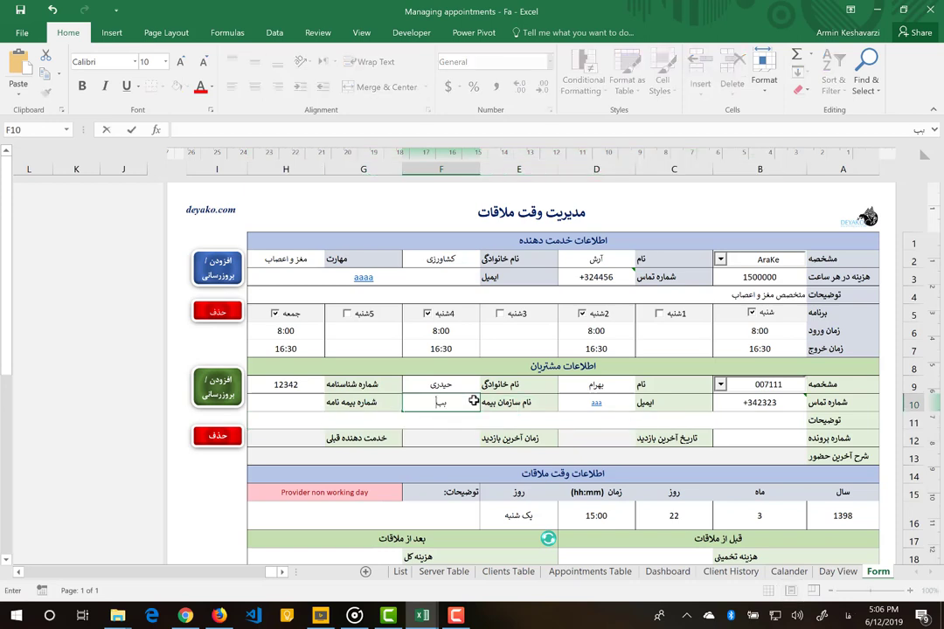
pyautogui.press('BackSpace')
pyautogui.press('BackSpace')
pyautogui.press('Escape')
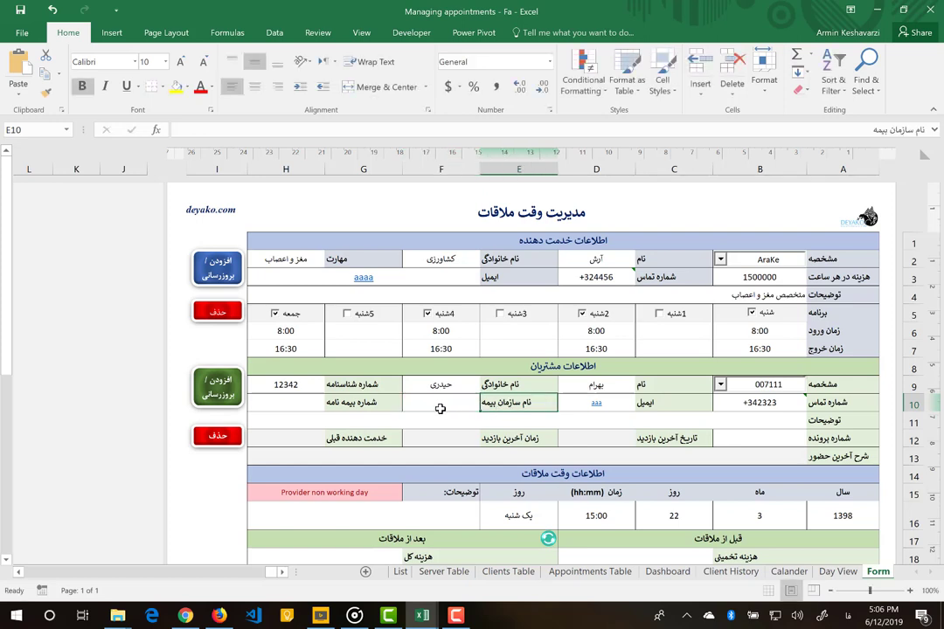
pyautogui.write('تامین اجتماعی')
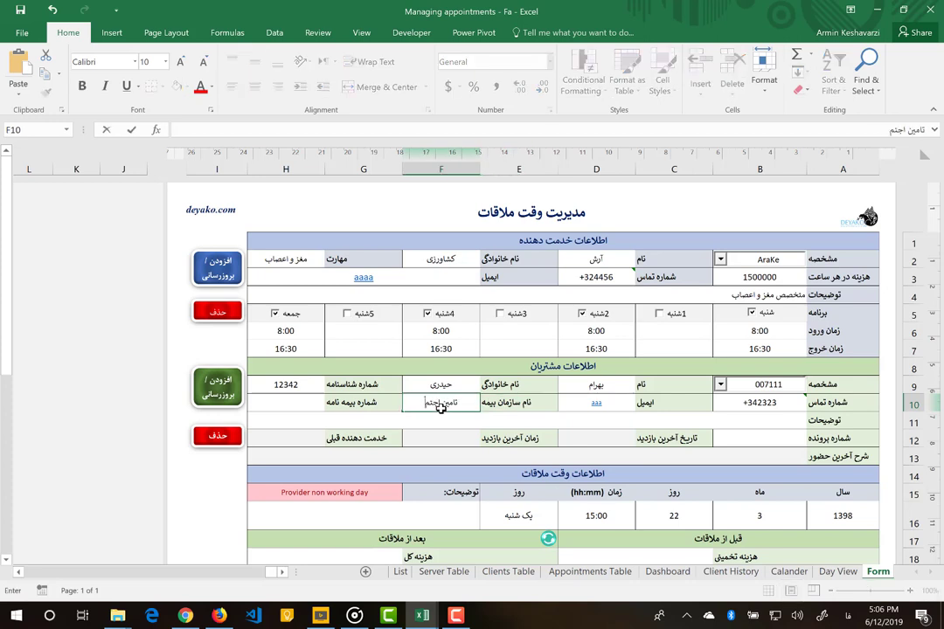
pyautogui.click(285, 402)
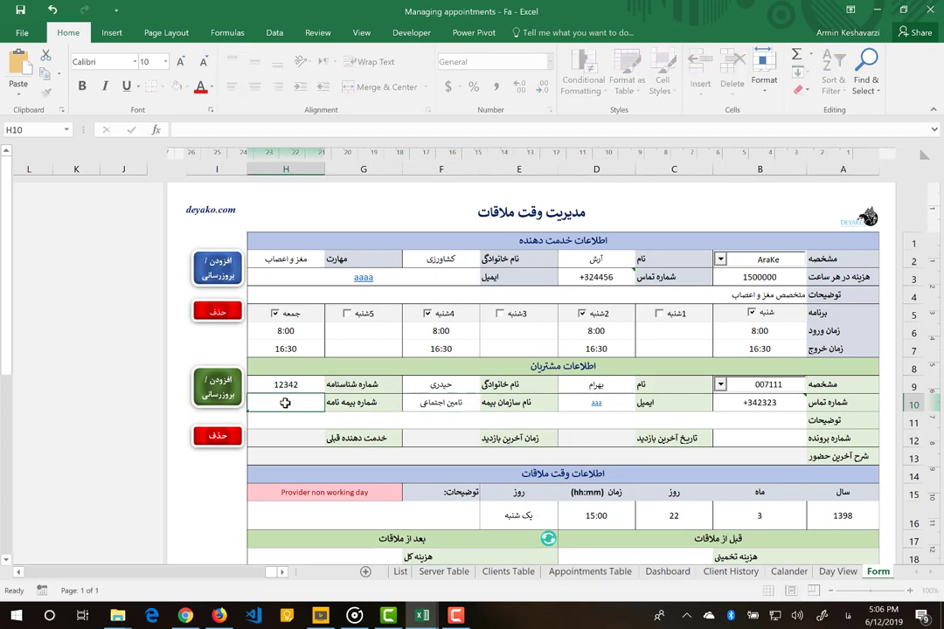
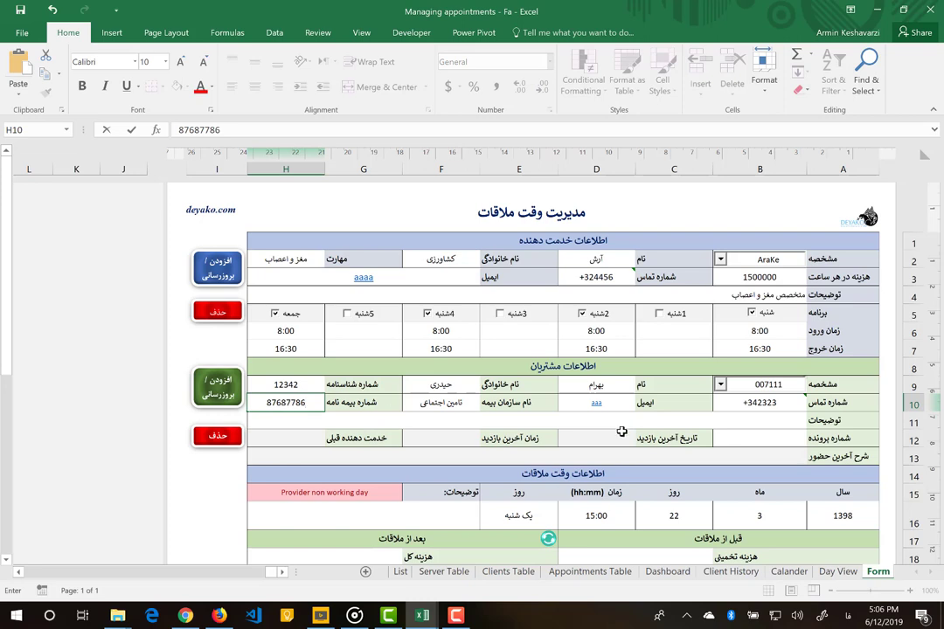
# - Add a note that the client needs a monthly check-up, and enter the file number
pyautogui.click(762, 422)
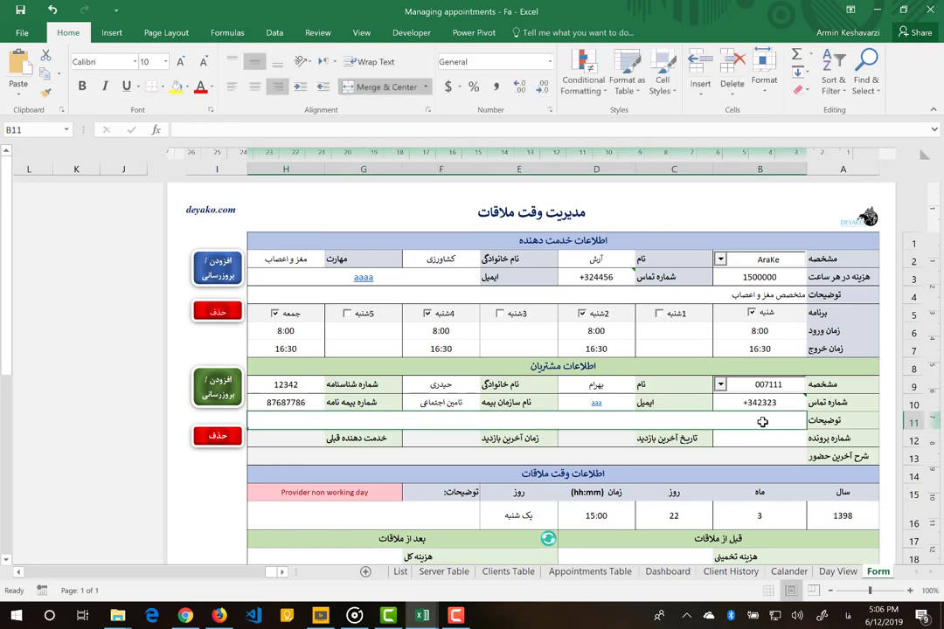
pyautogui.write('آقای حدیری')
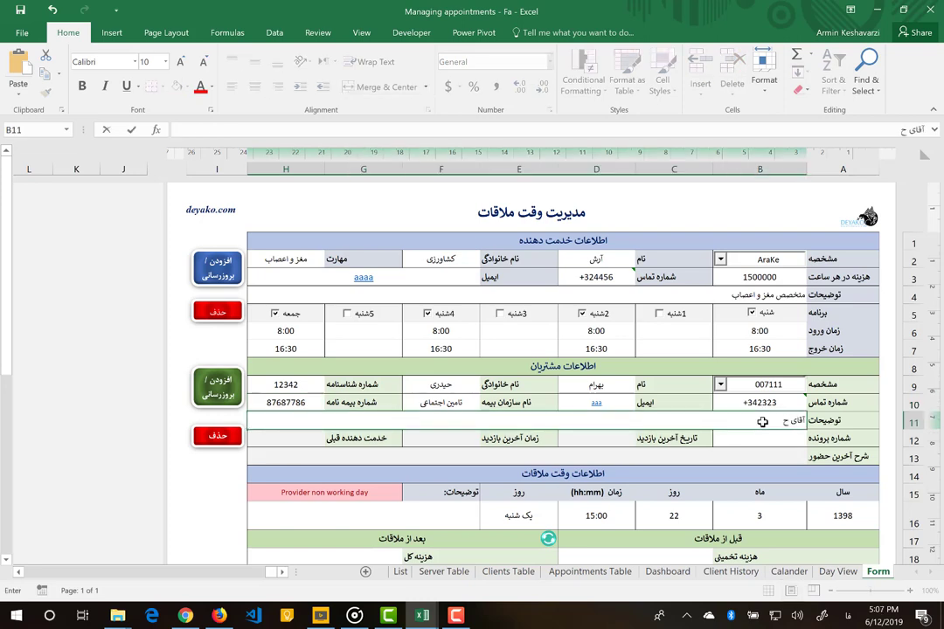
pyautogui.press('BackSpace')
pyautogui.press('BackSpace')
pyautogui.press('BackSpace')
pyautogui.write('ری')
pyautogui.press('BackSpace')
pyautogui.press('BackSpace')
pyautogui.press('BackSpace')
pyautogui.write('یدری هر ماه باید بازدید')
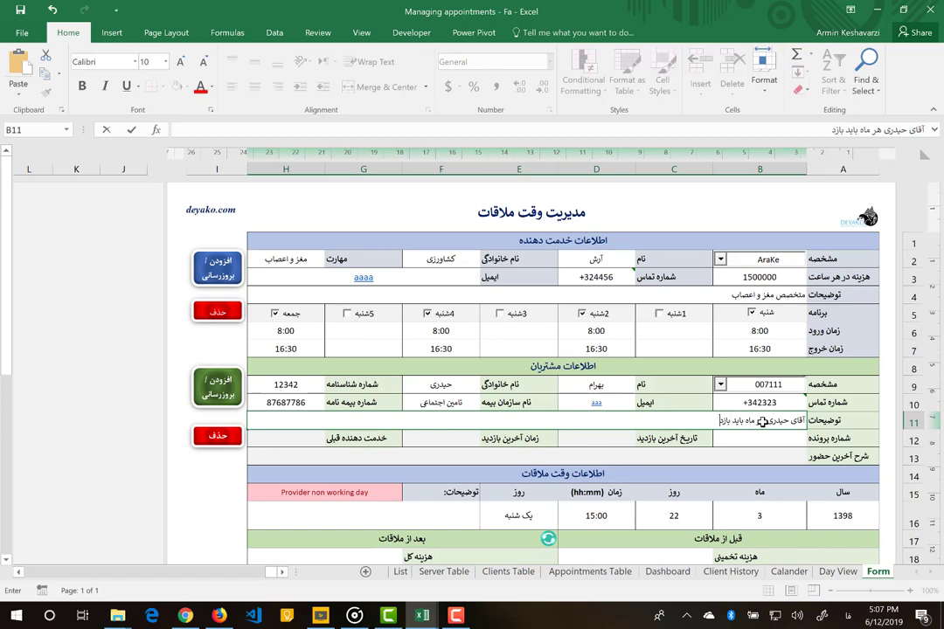
pyautogui.press('BackSpace')
pyautogui.press('BackSpace')
pyautogui.press('BackSpace')
pyautogui.press('BackSpace')
pyautogui.press('BackSpace')
pyautogui.press('BackSpace')
pyautogui.write('معاینه شوند')
pyautogui.press('Return')
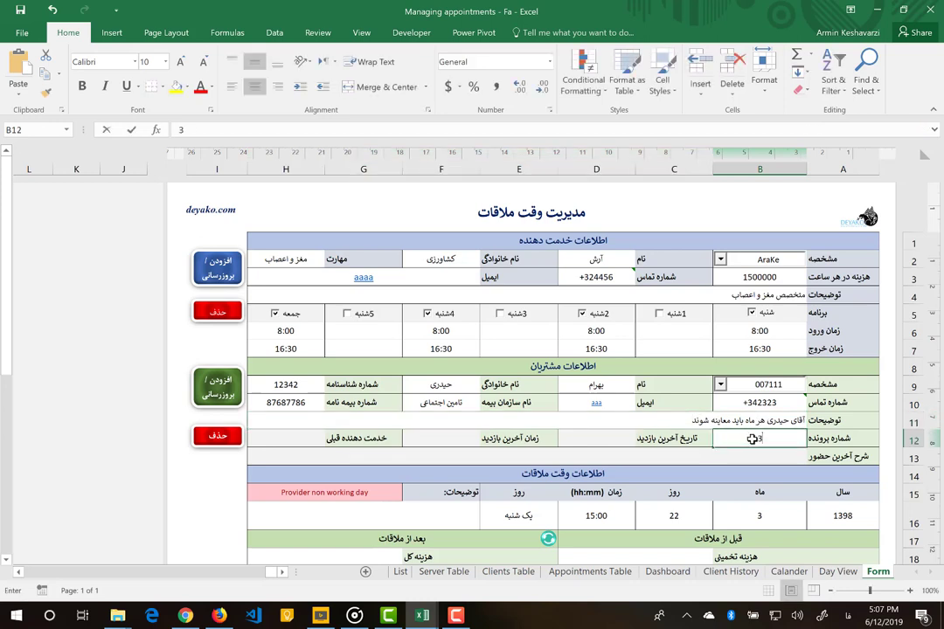
pyautogui.write('345435')
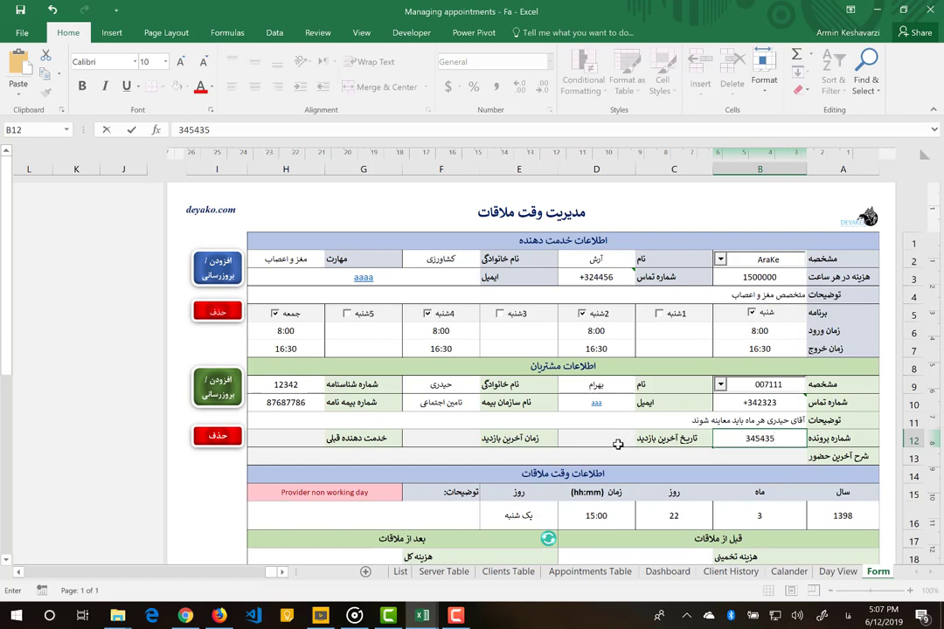
# - Review the F12, H12 and B13 last-visit formulas, then save client 007111's record
pyautogui.click(618, 445)
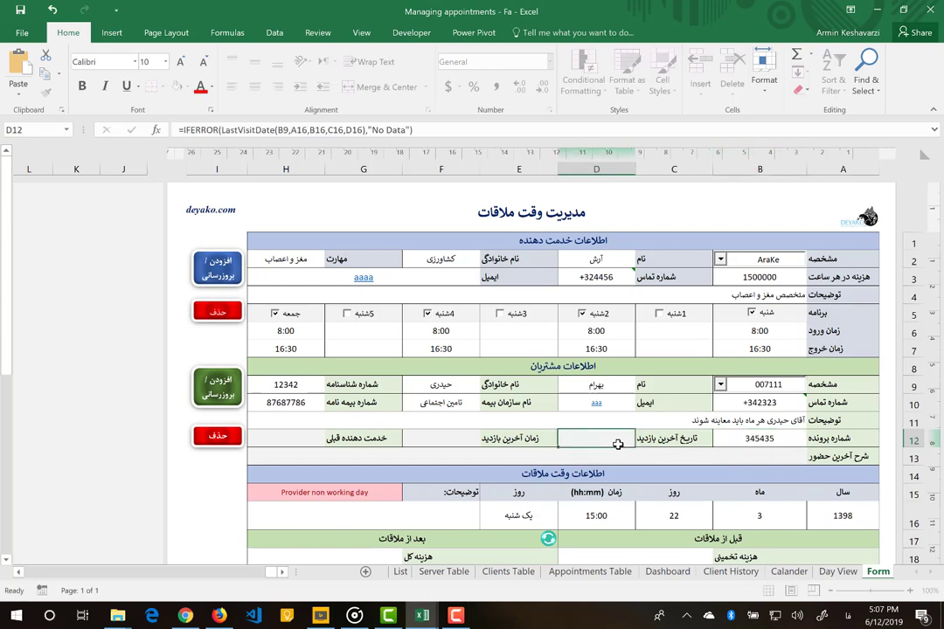
pyautogui.click(423, 440)
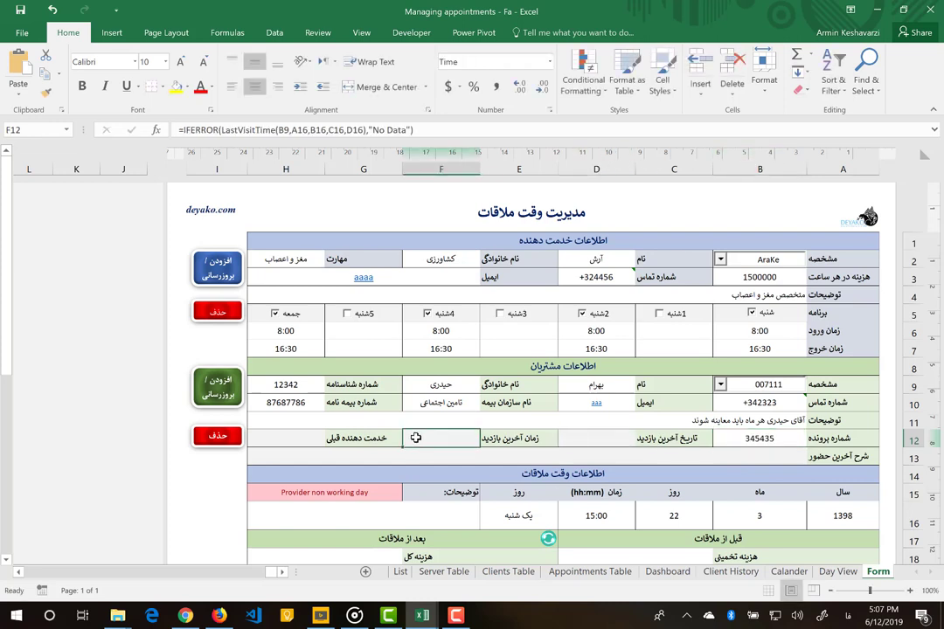
pyautogui.click(317, 444)
pyautogui.click(325, 455)
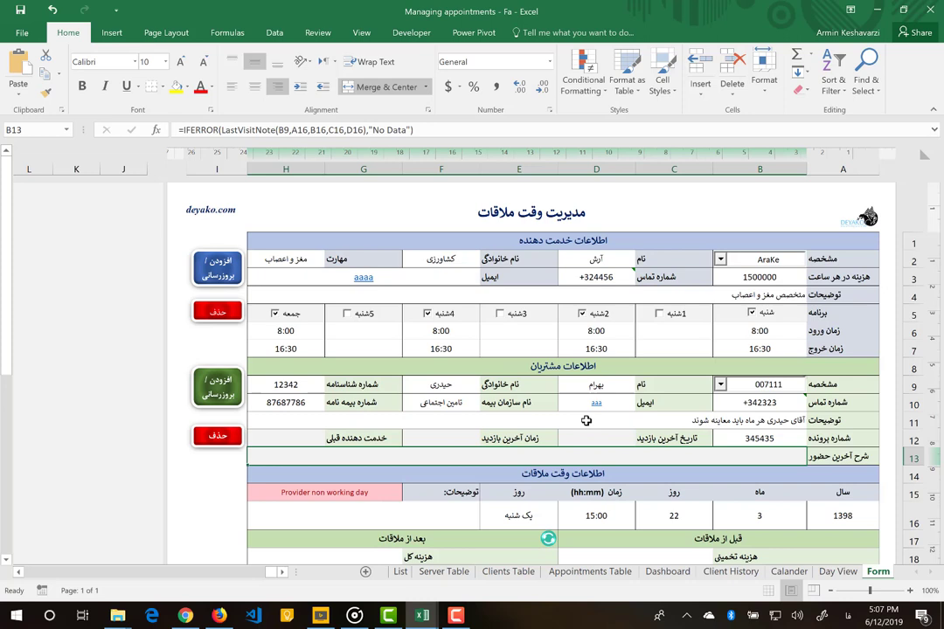
pyautogui.click(441, 437)
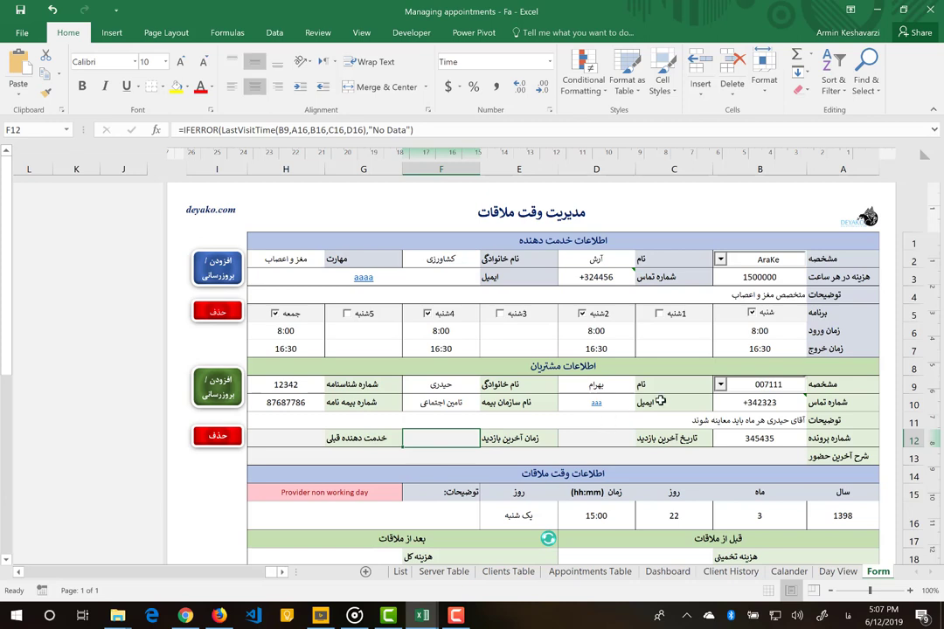
pyautogui.click(217, 382)
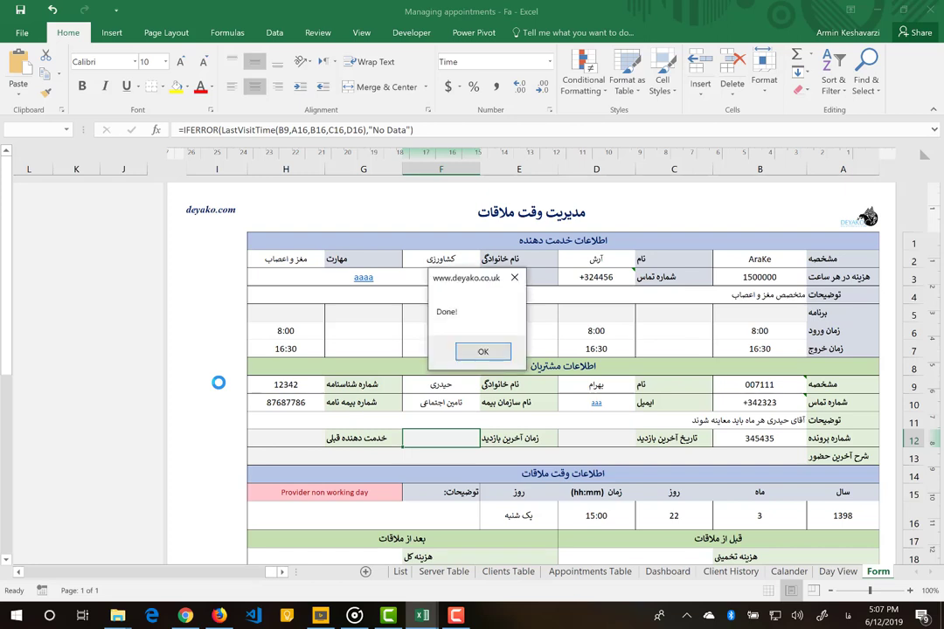
pyautogui.click(483, 351)
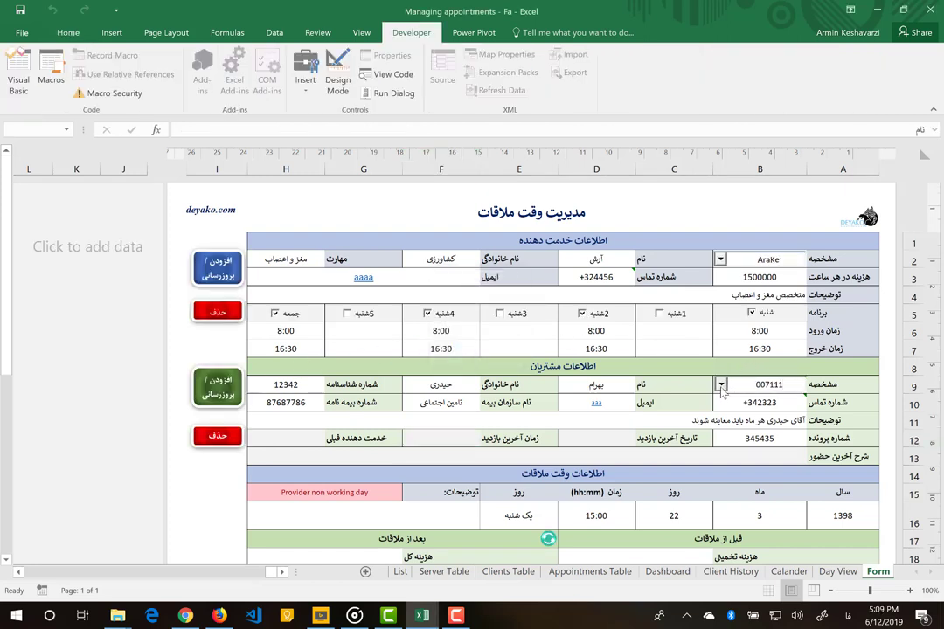
# - Load client 00799 and append 'و باید هر روز تحت مراقبت باشند' to its B11 description
pyautogui.click(722, 388)
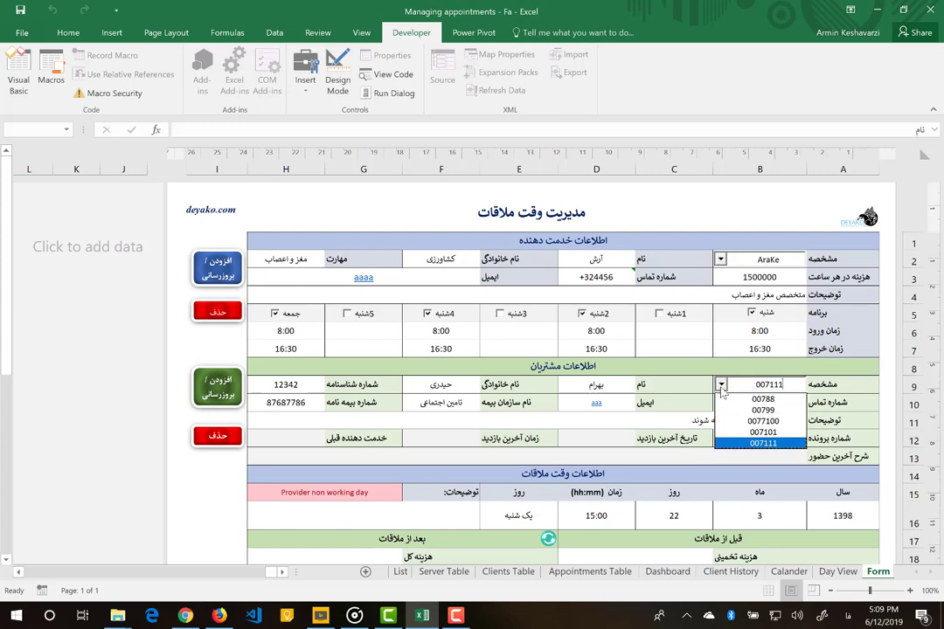
pyautogui.click(741, 410)
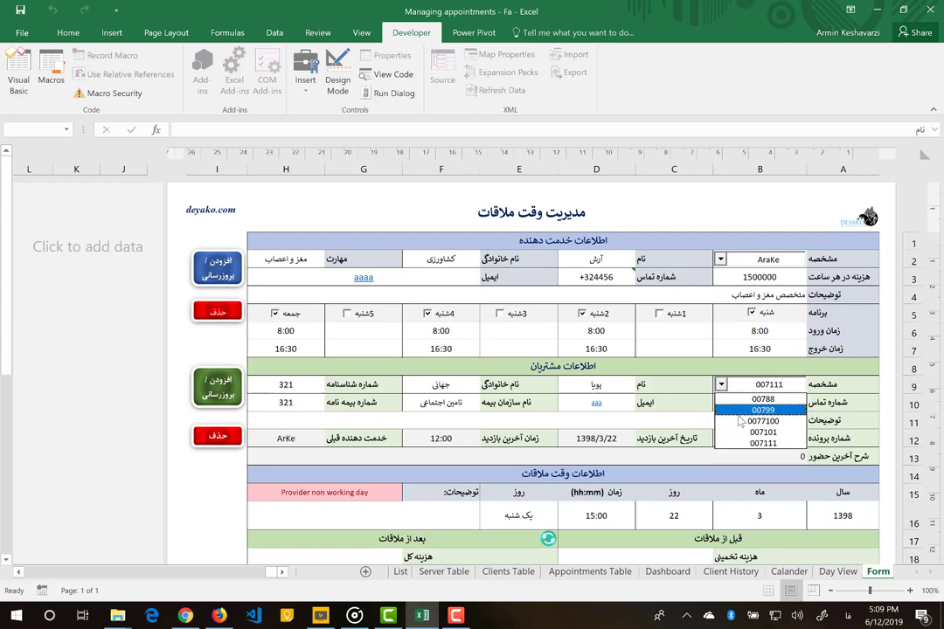
pyautogui.click(727, 424)
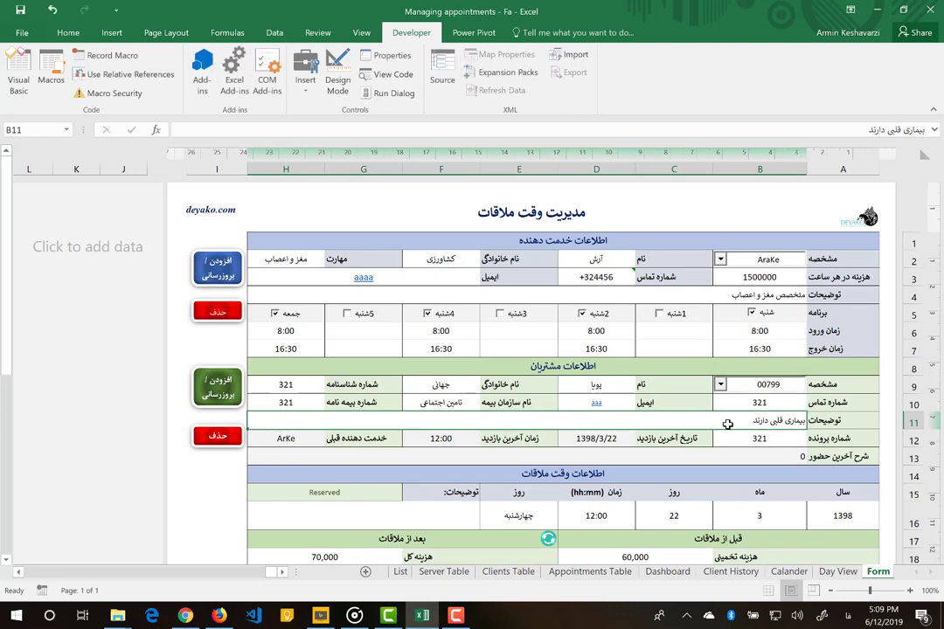
pyautogui.doubleClick(727, 424)
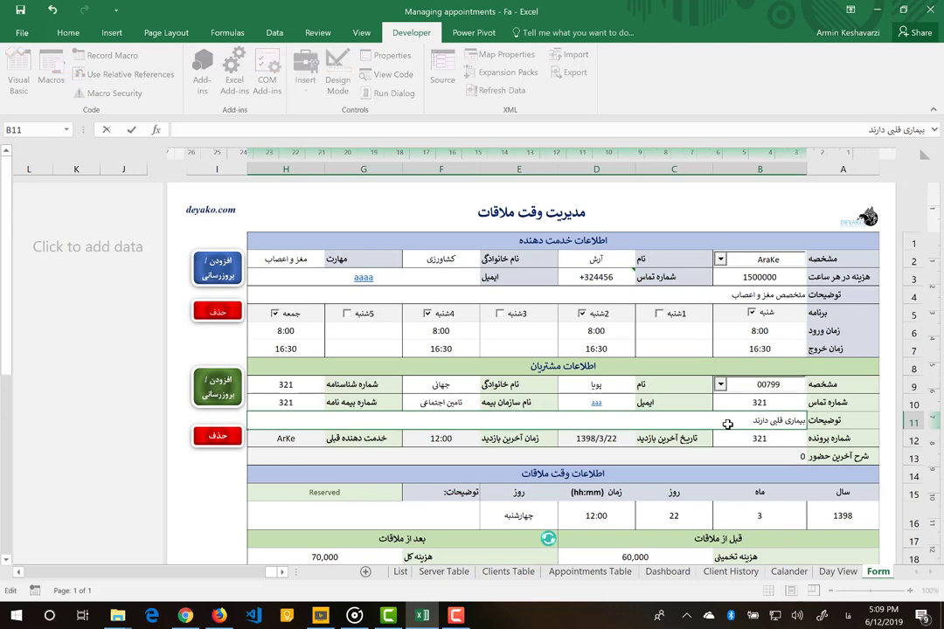
pyautogui.write('و باید هر روز تحت م')
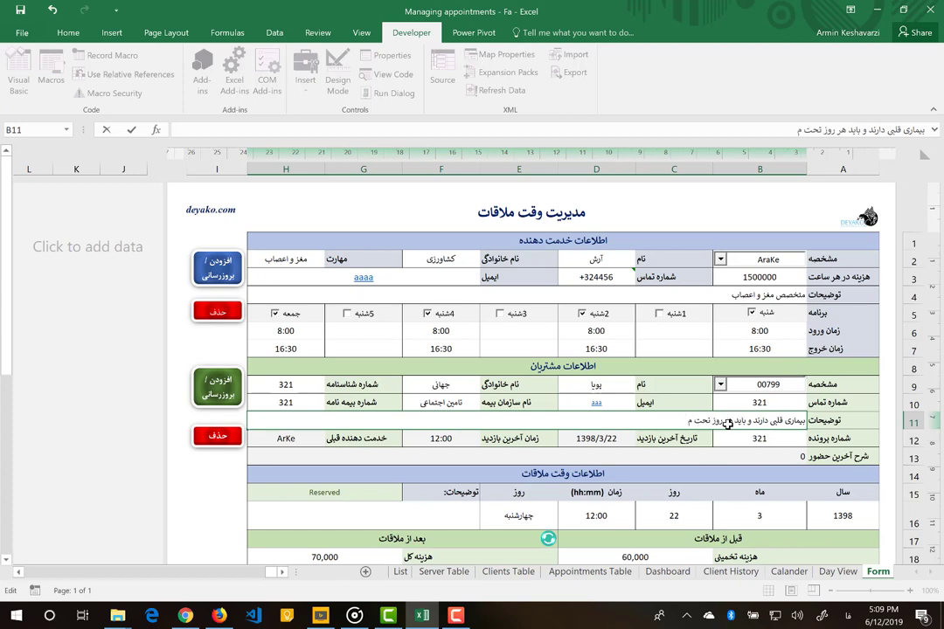
pyautogui.write('راقبت باشند')
pyautogui.press('Return')
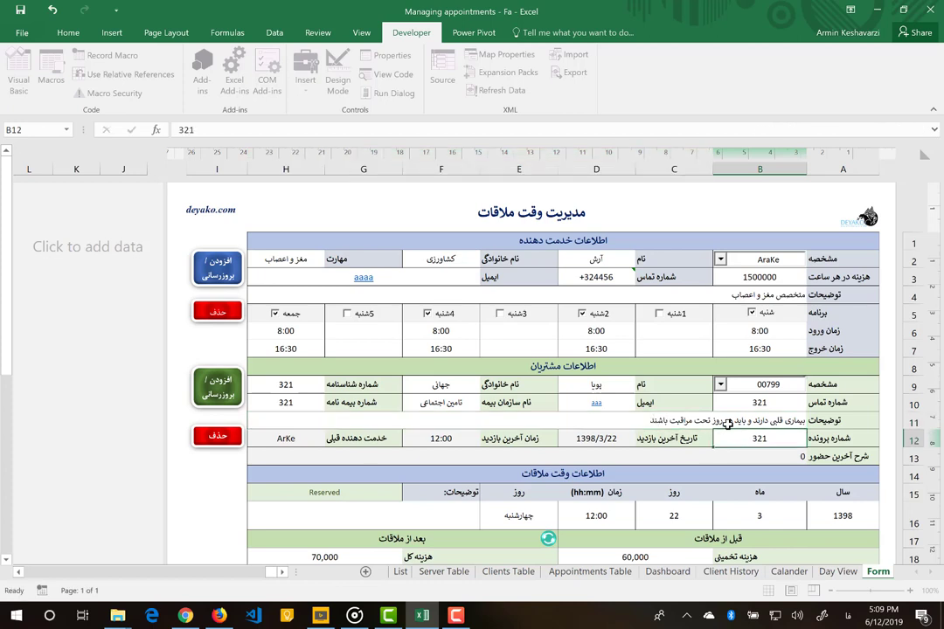
# - Save the updated client record and check the stored description
pyautogui.click(218, 386)
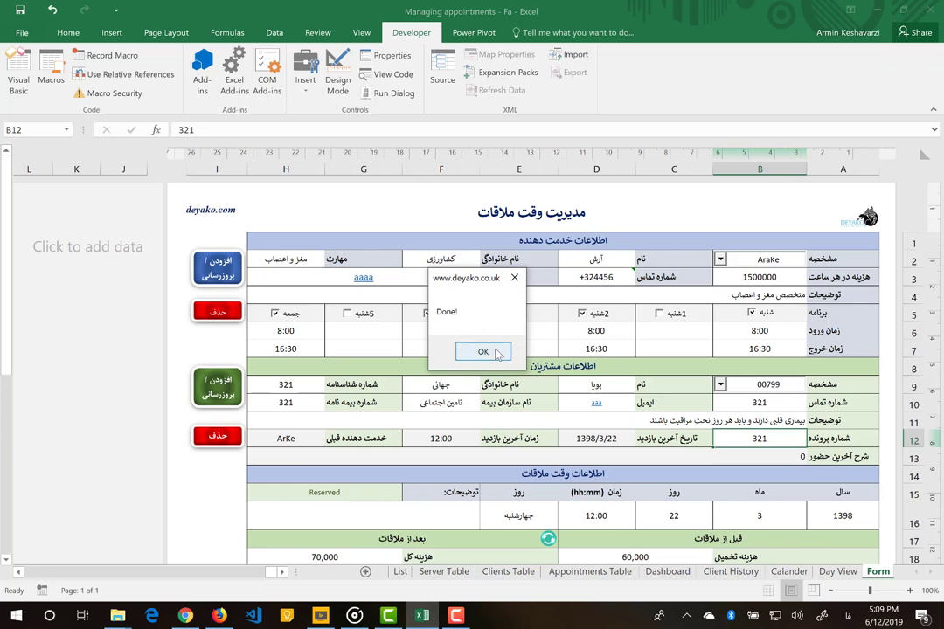
pyautogui.click(483, 351)
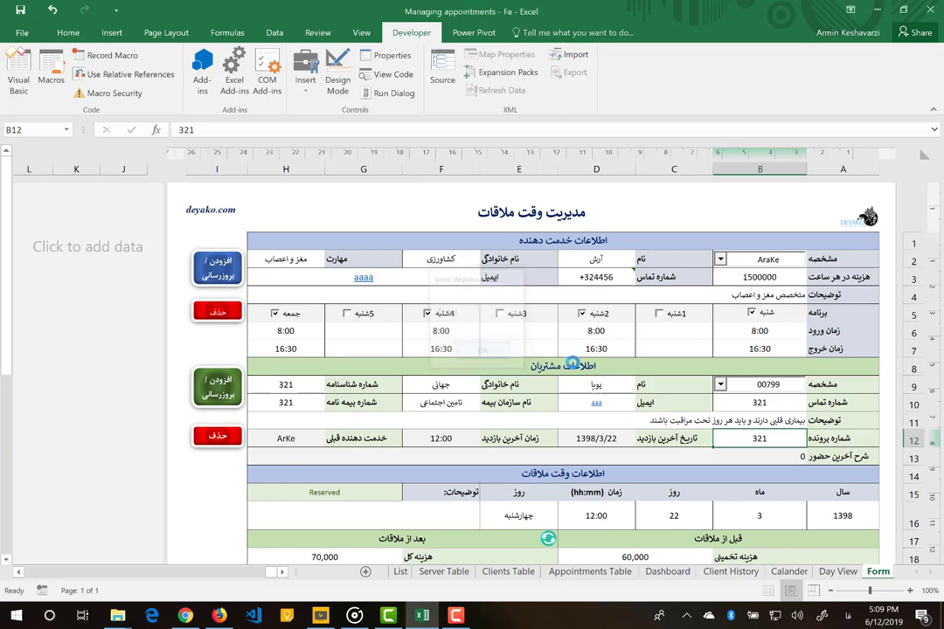
pyautogui.click(747, 418)
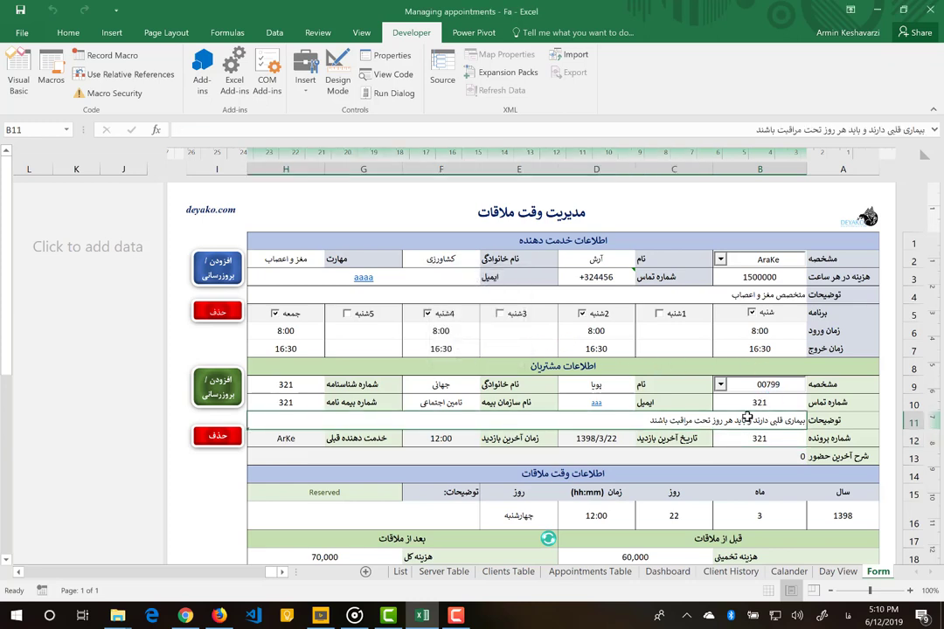
pyautogui.click(462, 574)
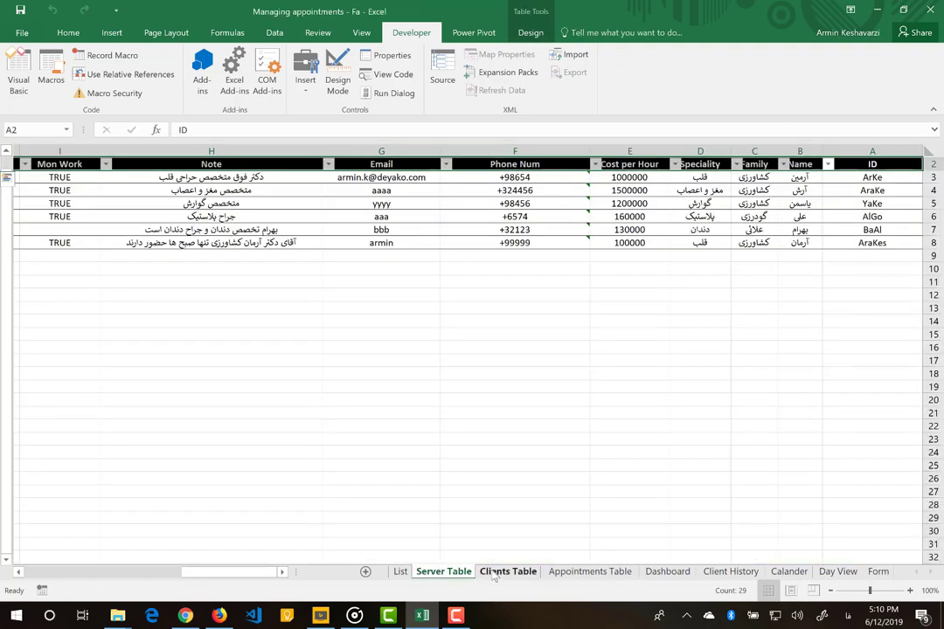
pyautogui.click(507, 572)
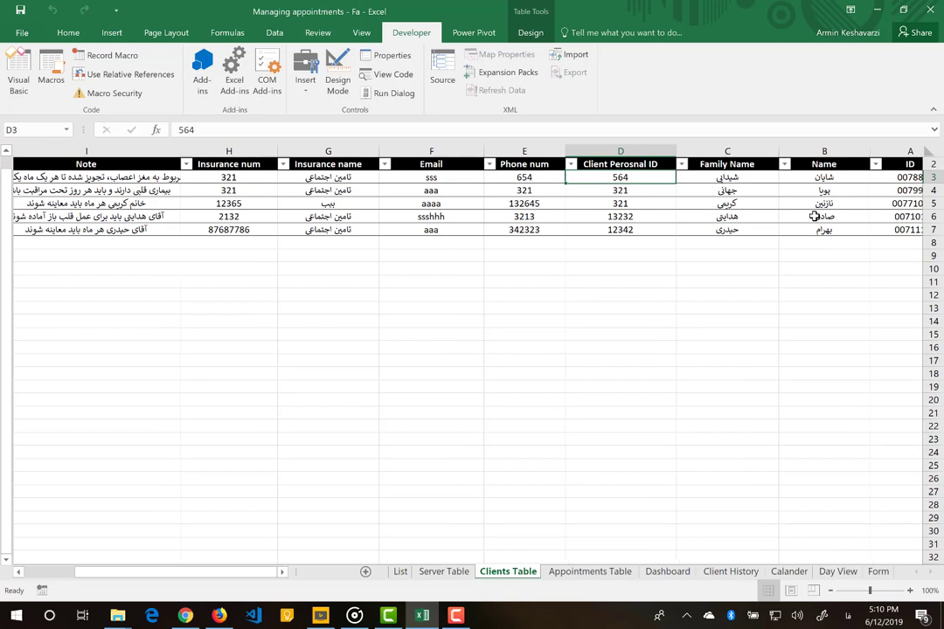
pyautogui.click(118, 189)
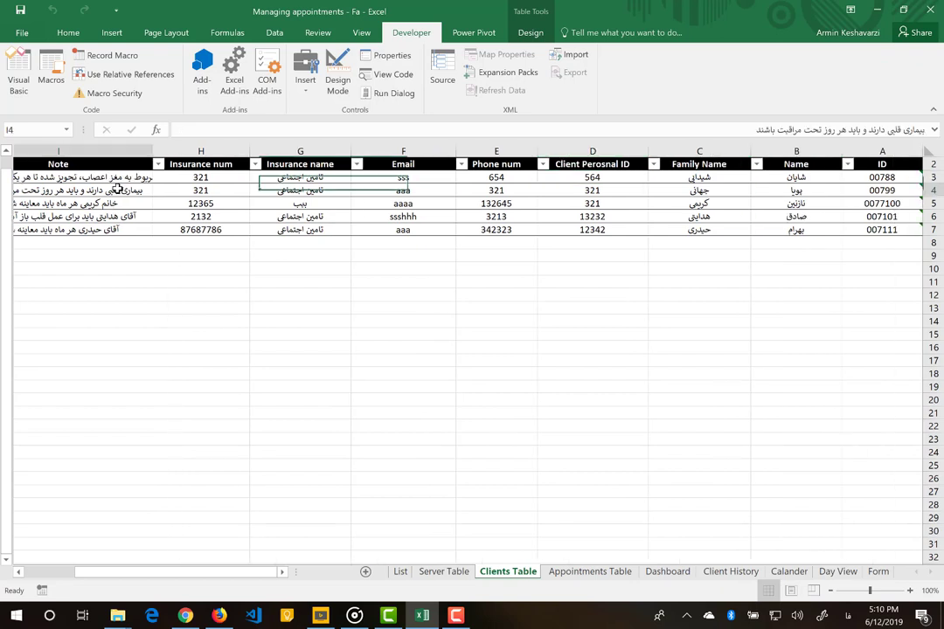
pyautogui.click(877, 572)
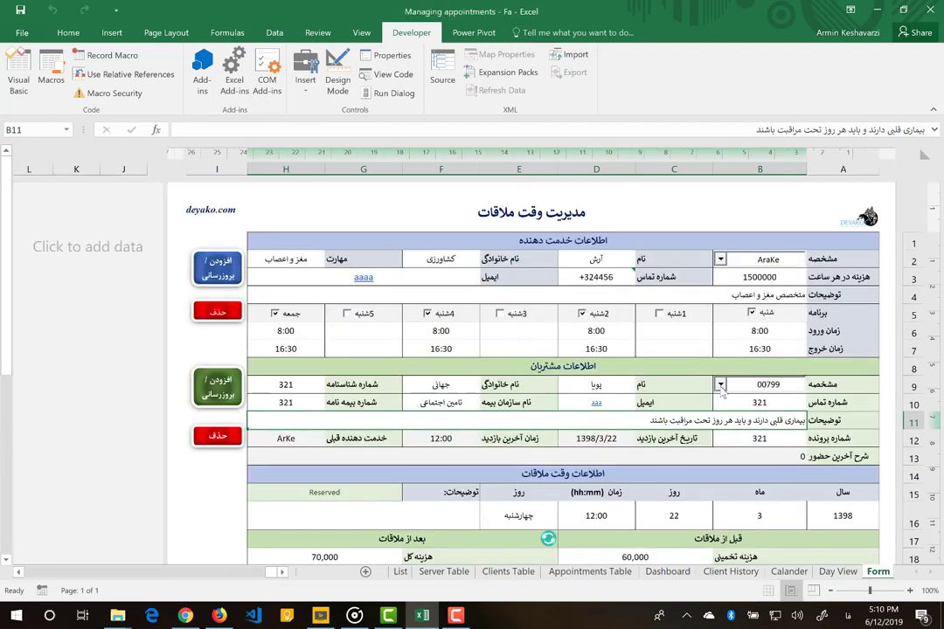
# - Browse the B9 client IDs and settle on client 007101
pyautogui.click(720, 385)
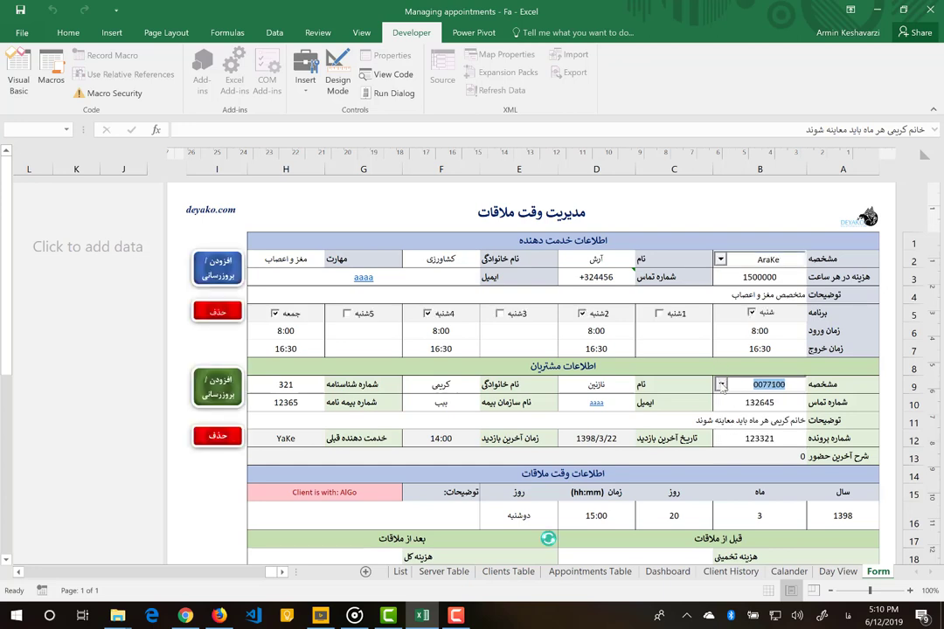
pyautogui.click(721, 386)
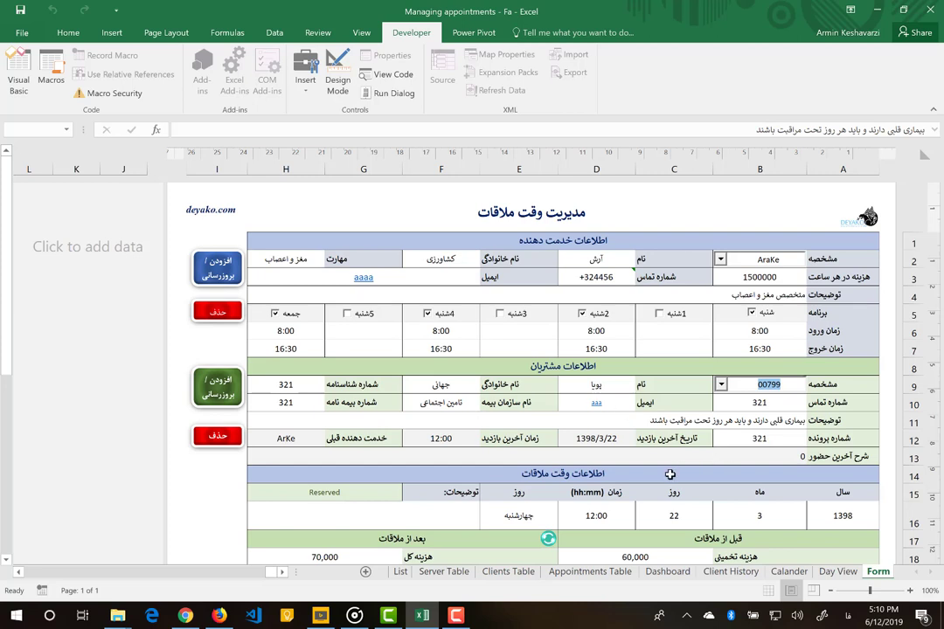
pyautogui.click(721, 386)
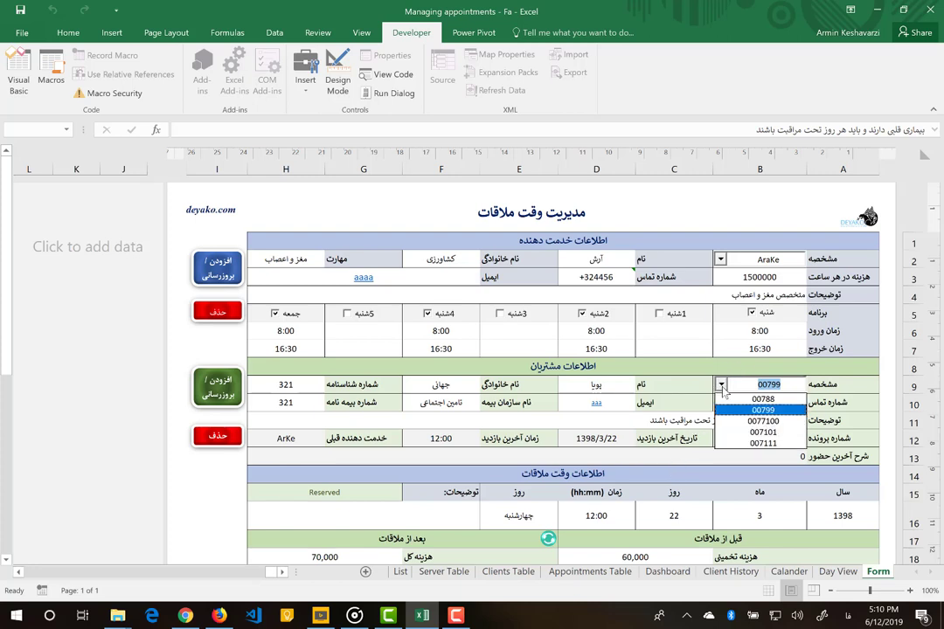
pyautogui.click(737, 434)
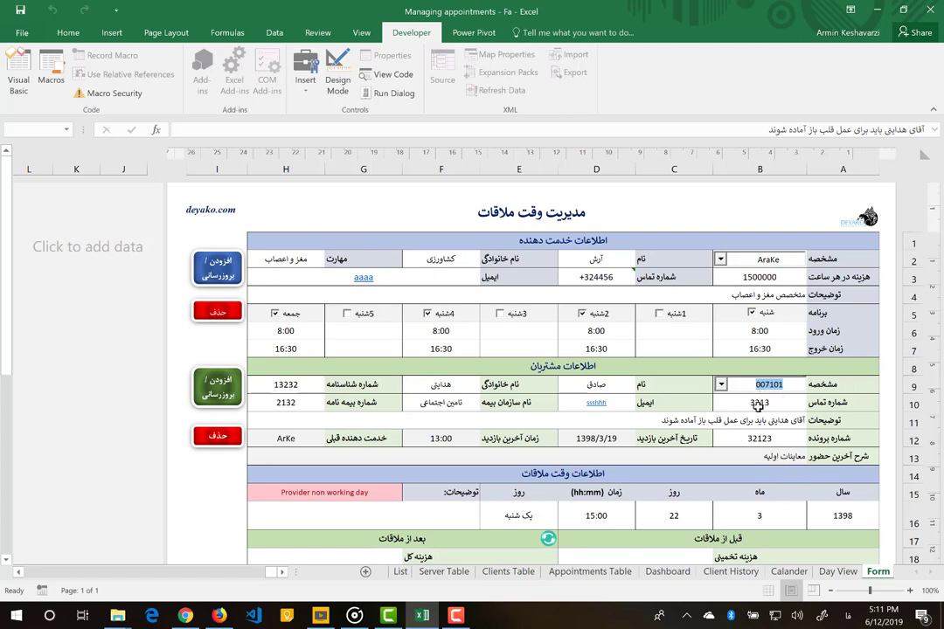
pyautogui.click(612, 442)
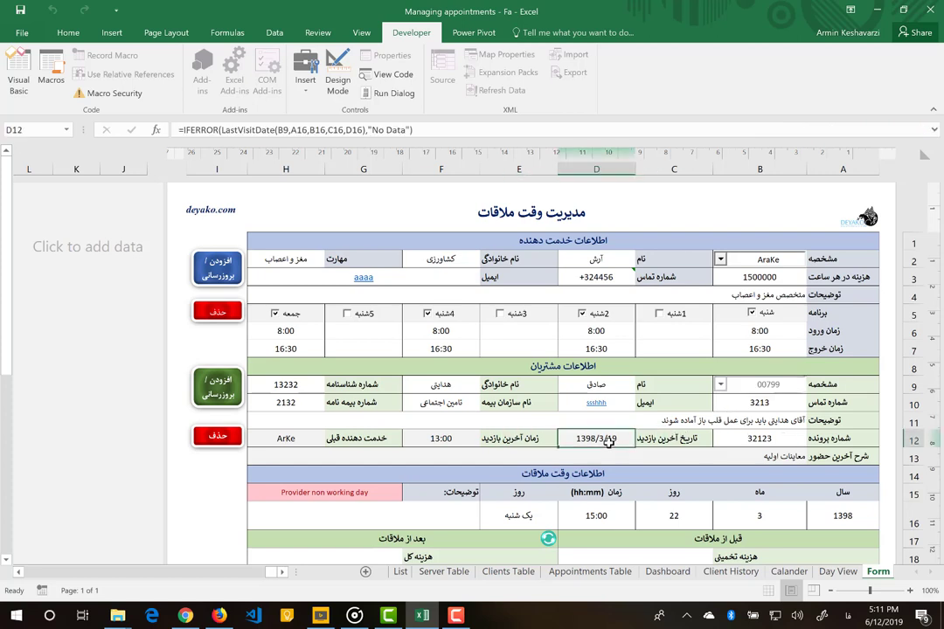
pyautogui.moveTo(841, 515); pyautogui.dragTo(580, 516)
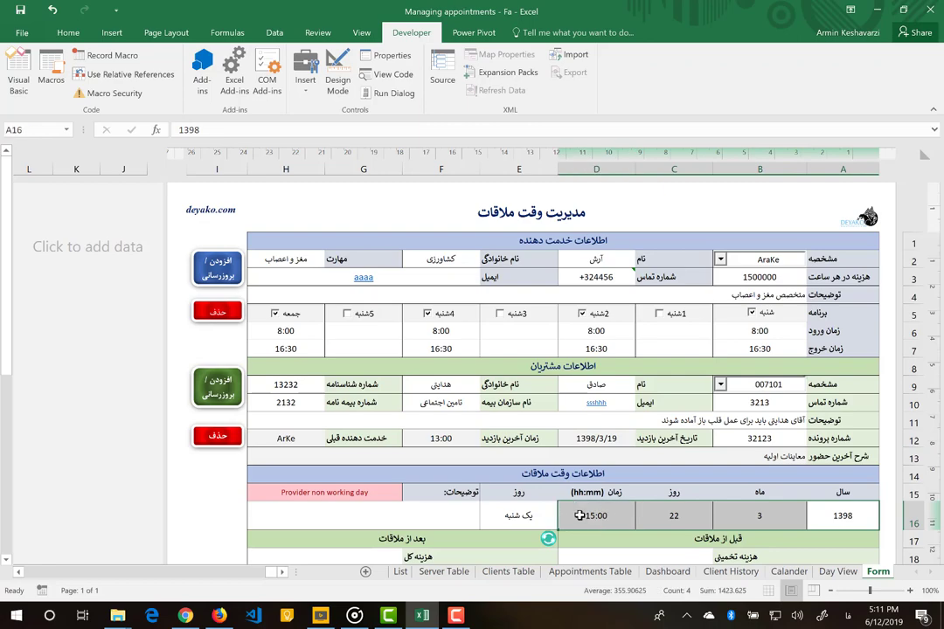
pyautogui.scroll(-3, 579, 516)
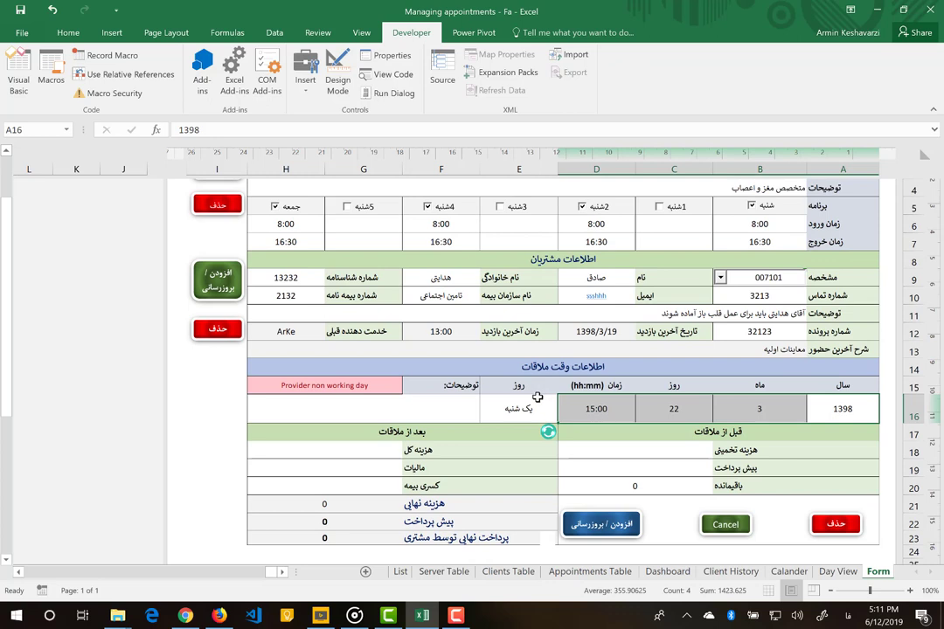
pyautogui.click(595, 333)
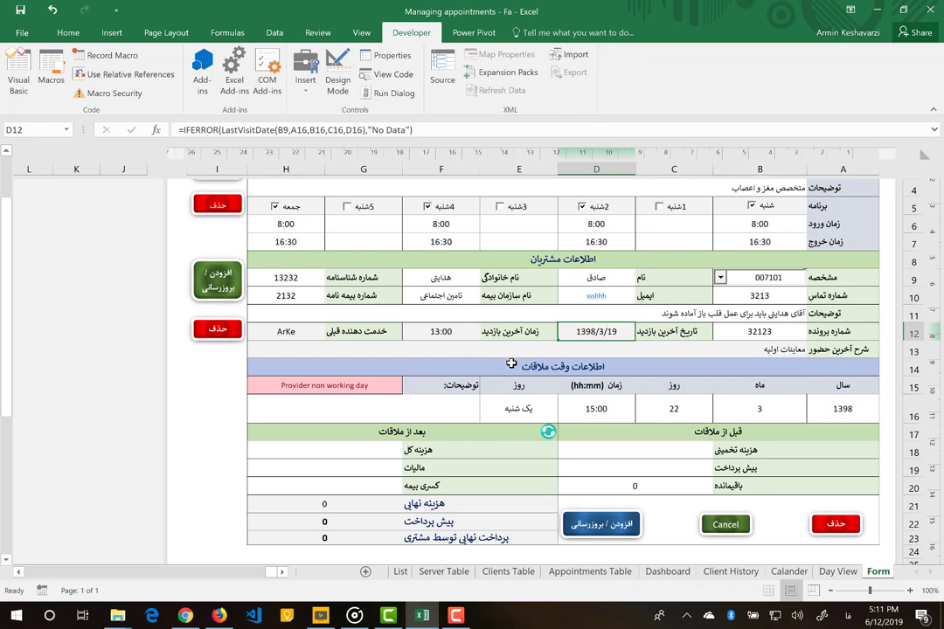
pyautogui.click(285, 333)
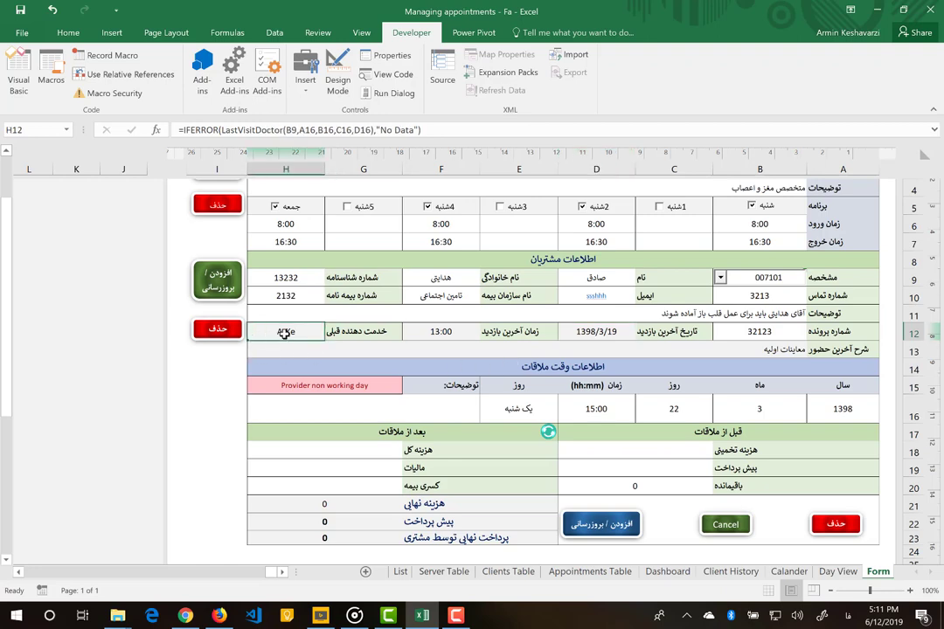
pyautogui.scroll(2, 514, 323)
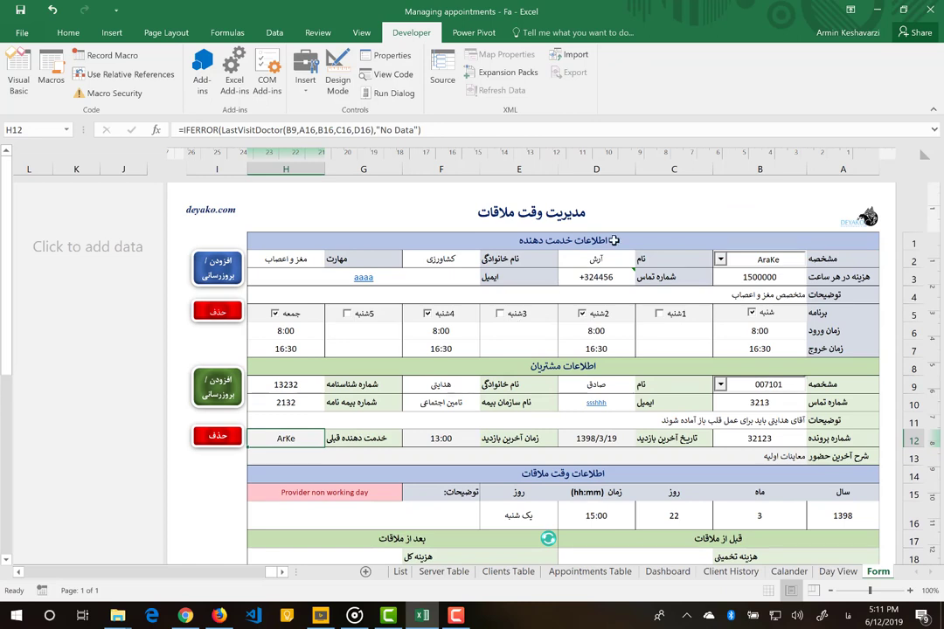
pyautogui.click(721, 261)
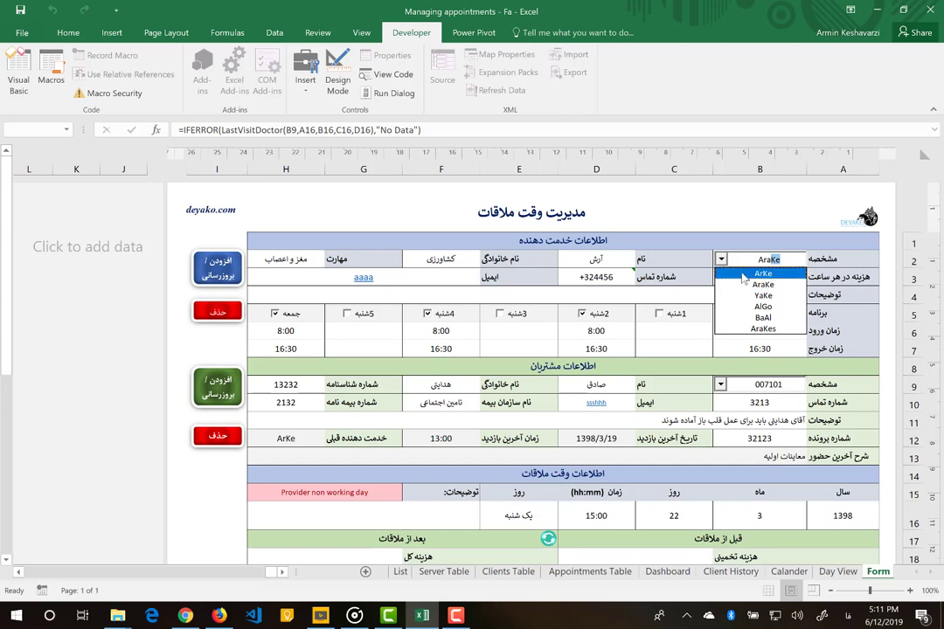
pyautogui.click(287, 443)
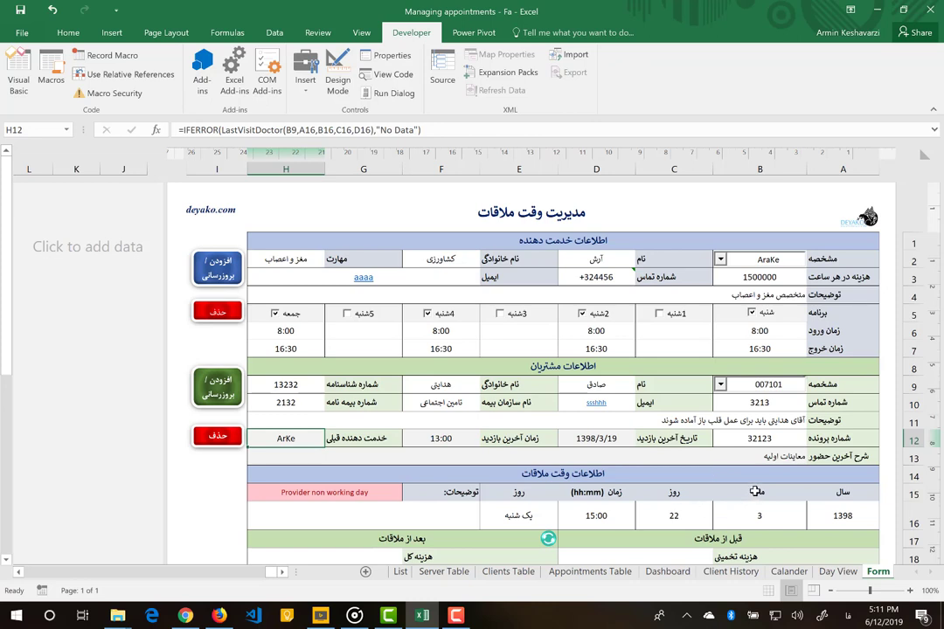
pyautogui.moveTo(584, 437); pyautogui.dragTo(441, 437)
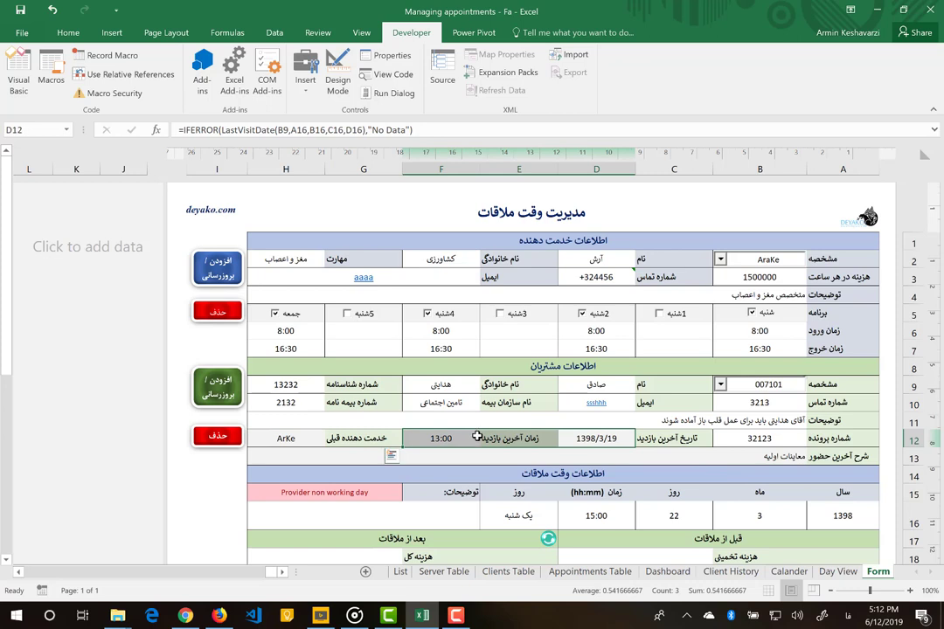
# - Change the appointment to day 24 with weekday جمعه in C16 and E16
pyautogui.click(369, 493)
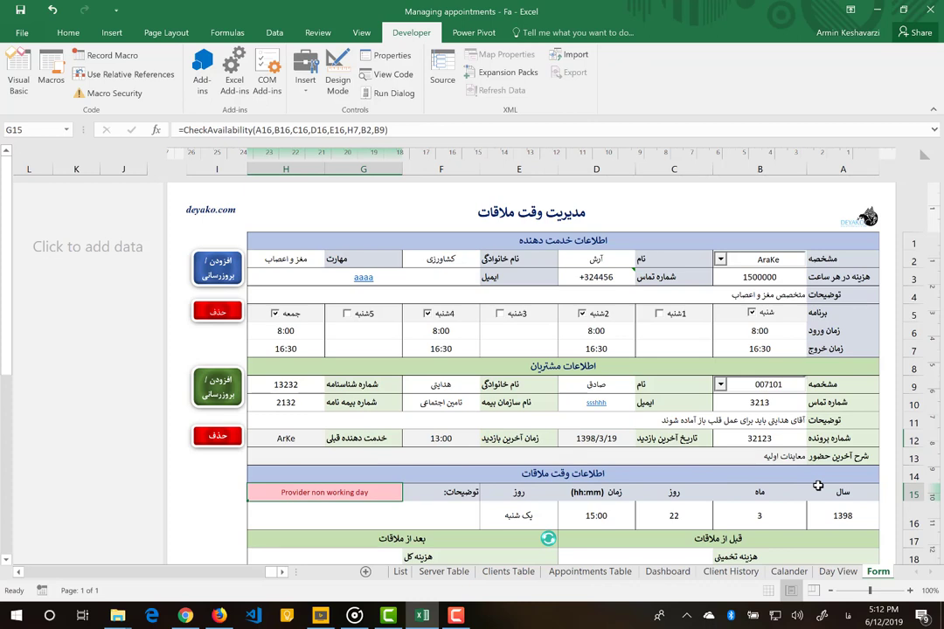
pyautogui.click(826, 515)
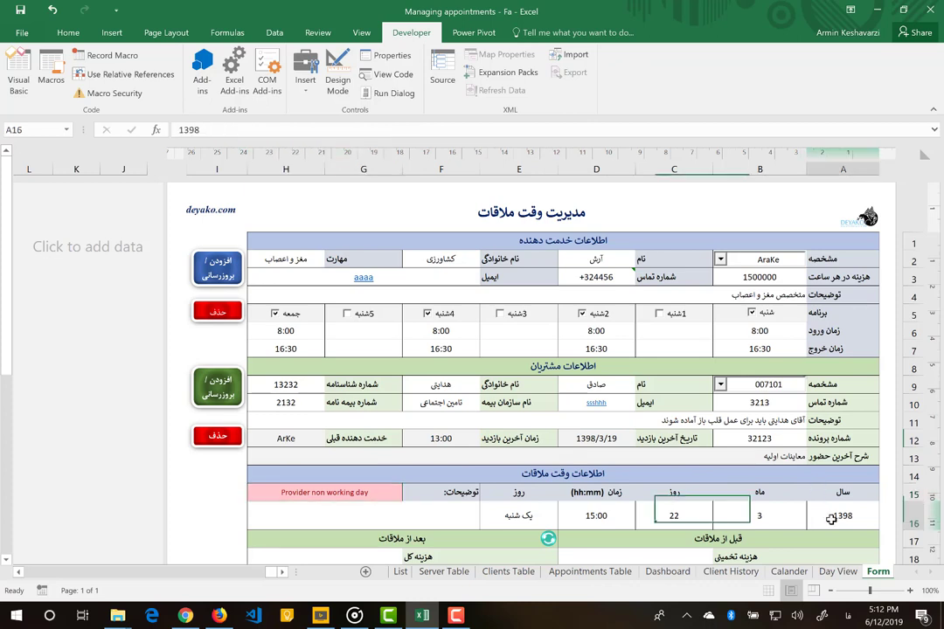
pyautogui.click(655, 514)
pyautogui.write('24')
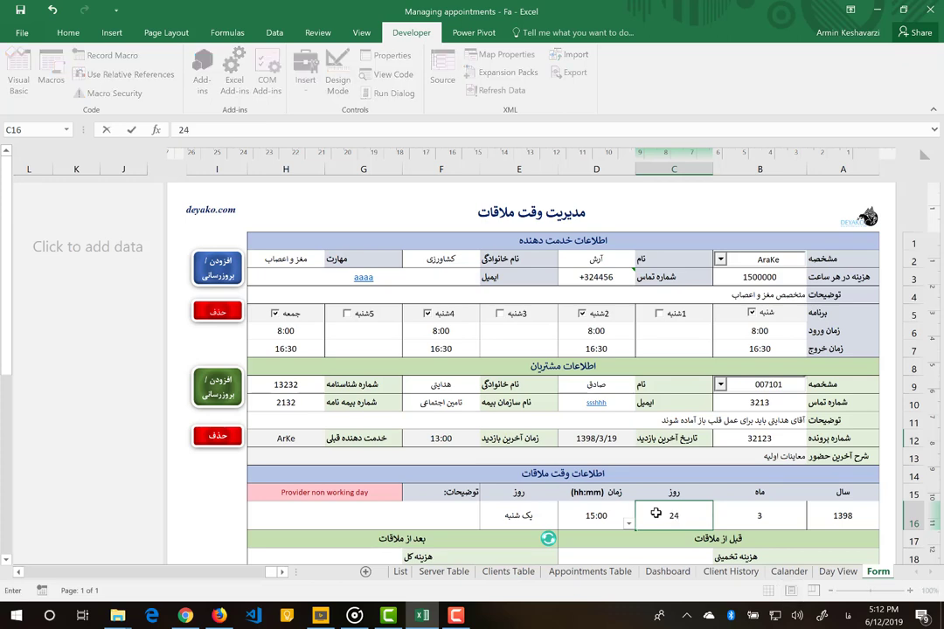
pyautogui.press('Return')
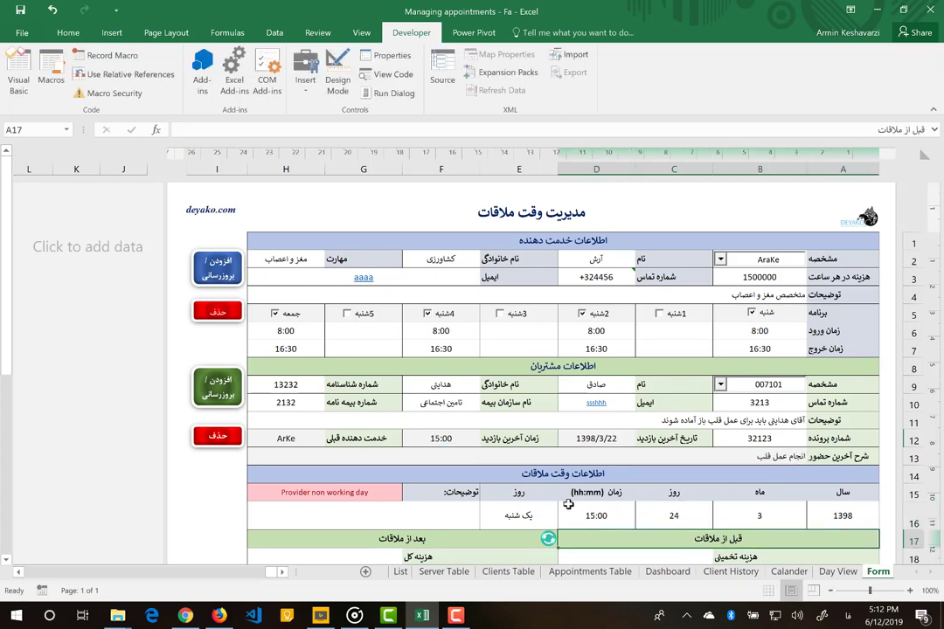
pyautogui.click(529, 514)
pyautogui.click(473, 524)
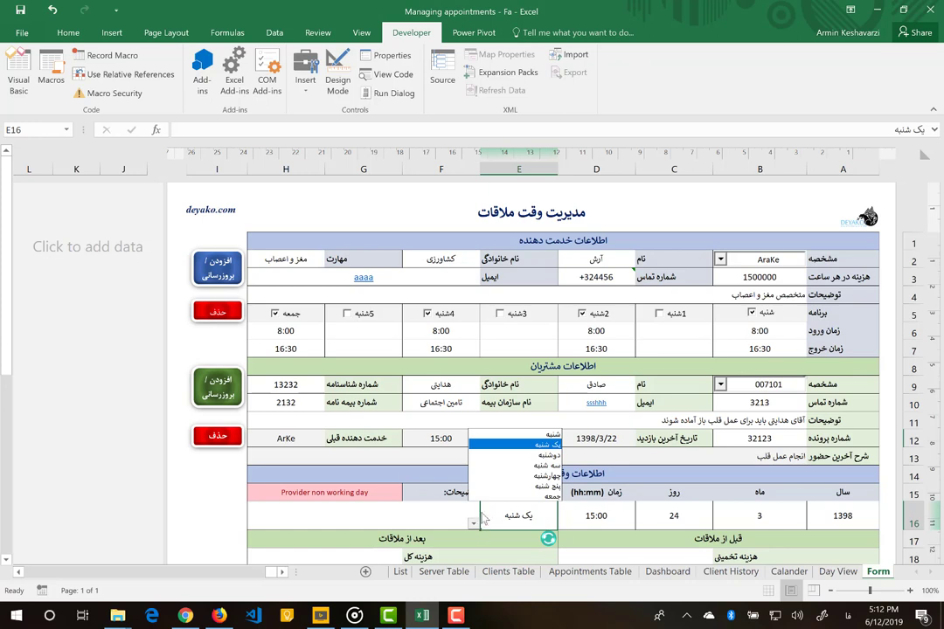
pyautogui.click(539, 496)
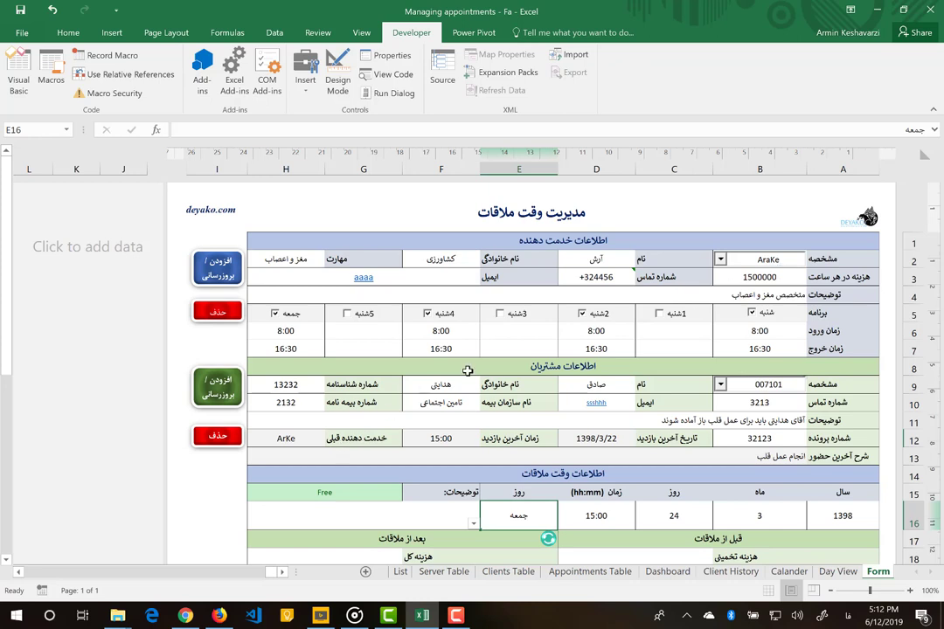
pyautogui.click(721, 261)
pyautogui.click(721, 260)
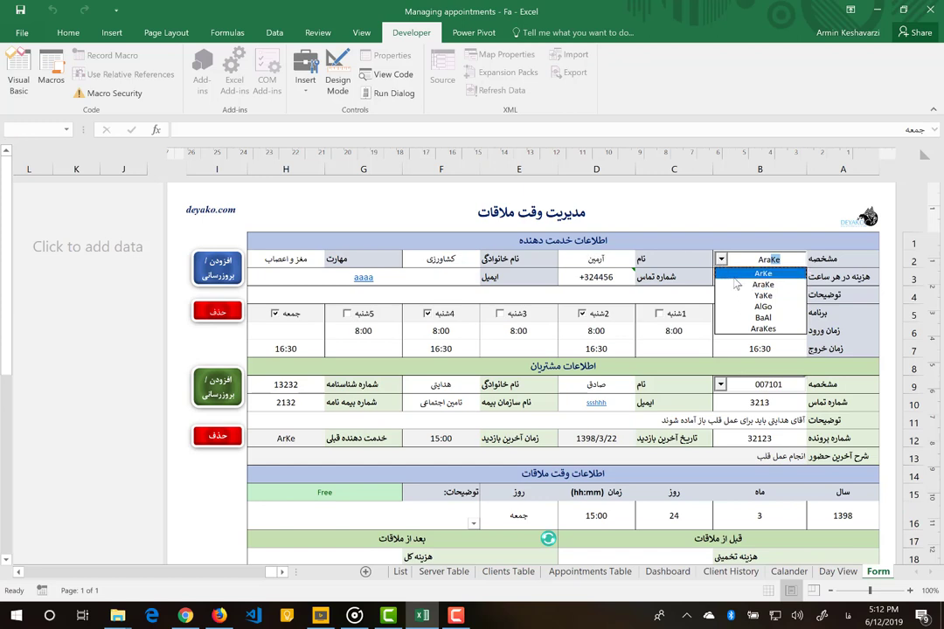
pyautogui.click(735, 276)
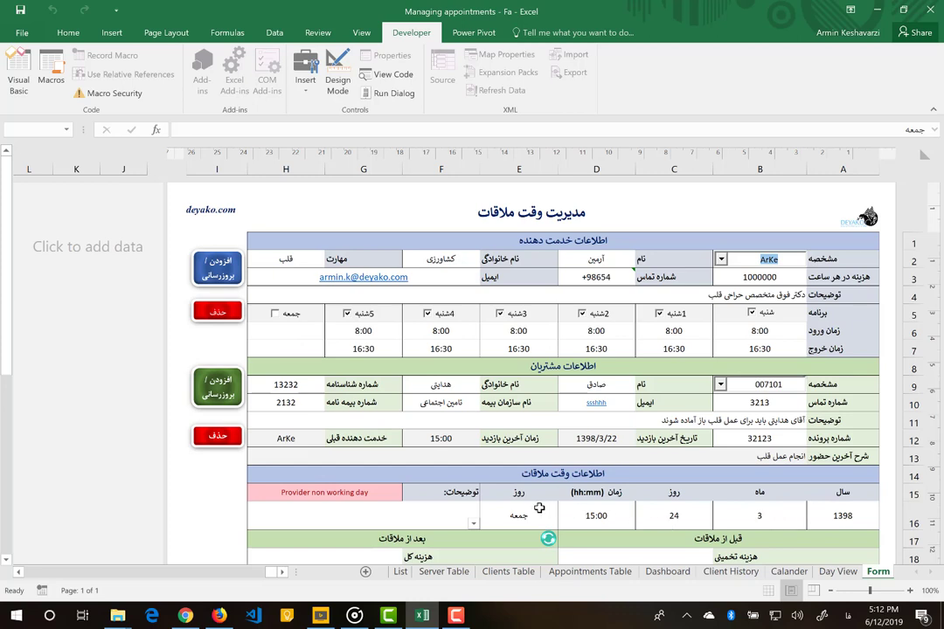
pyautogui.click(324, 495)
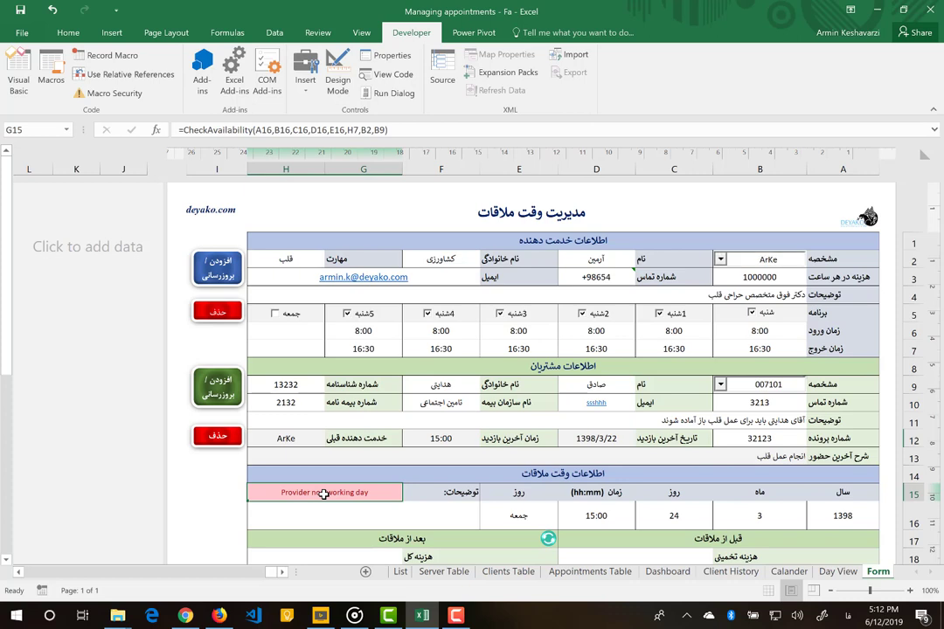
pyautogui.click(719, 262)
pyautogui.click(722, 261)
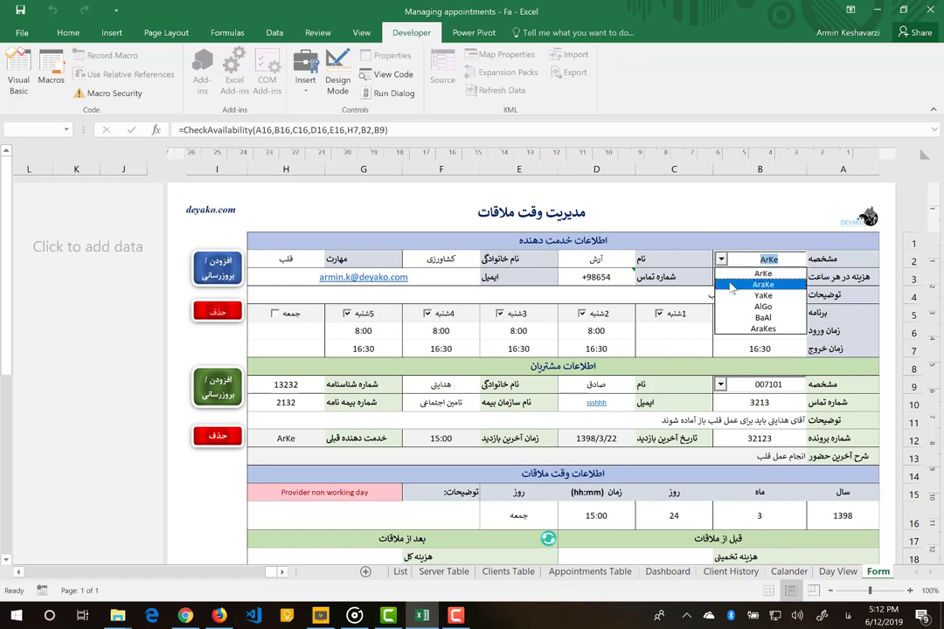
pyautogui.click(732, 286)
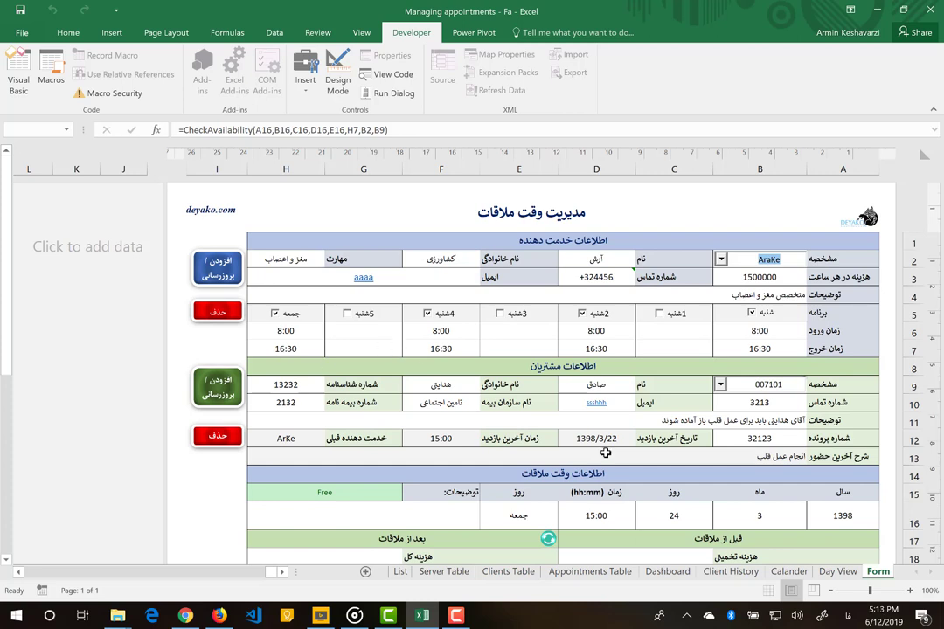
pyautogui.scroll(-1, 612, 446)
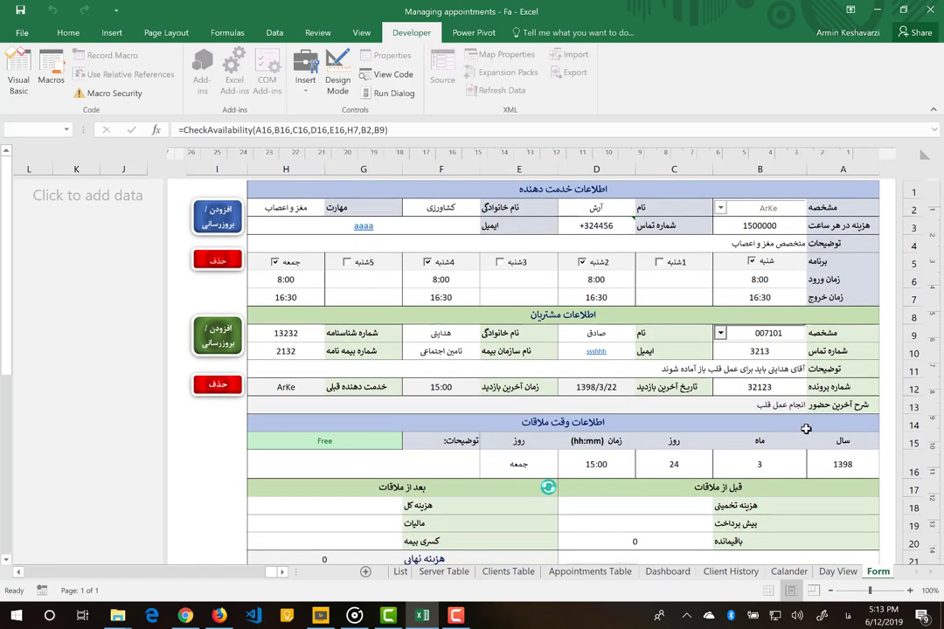
pyautogui.click(521, 395)
pyautogui.scroll(1, 521, 395)
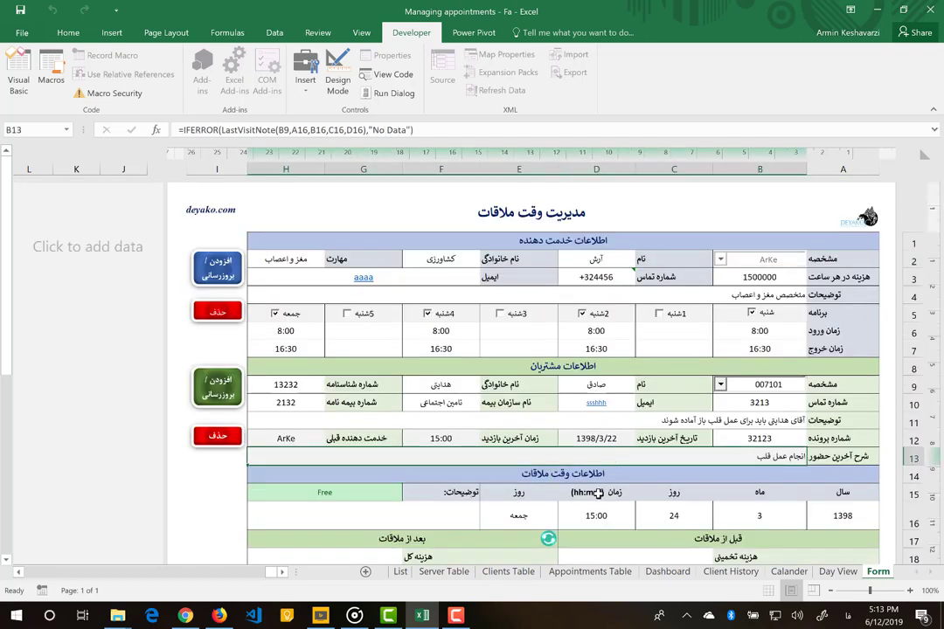
# - Set the appointment time in D16 to 11:00
pyautogui.click(611, 515)
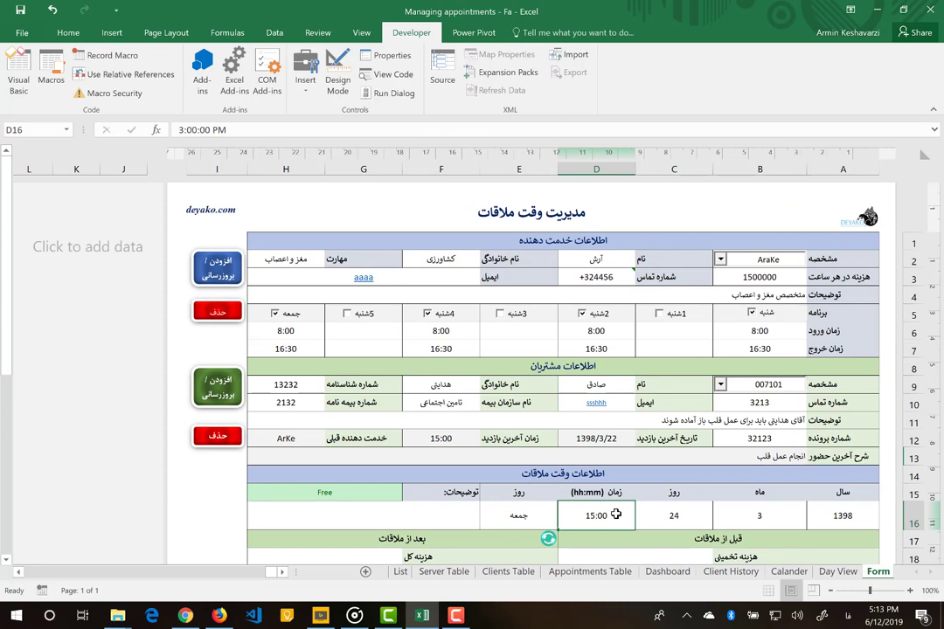
pyautogui.write('111:0')
pyautogui.press('BackSpace')
pyautogui.press('BackSpace')
pyautogui.press('BackSpace')
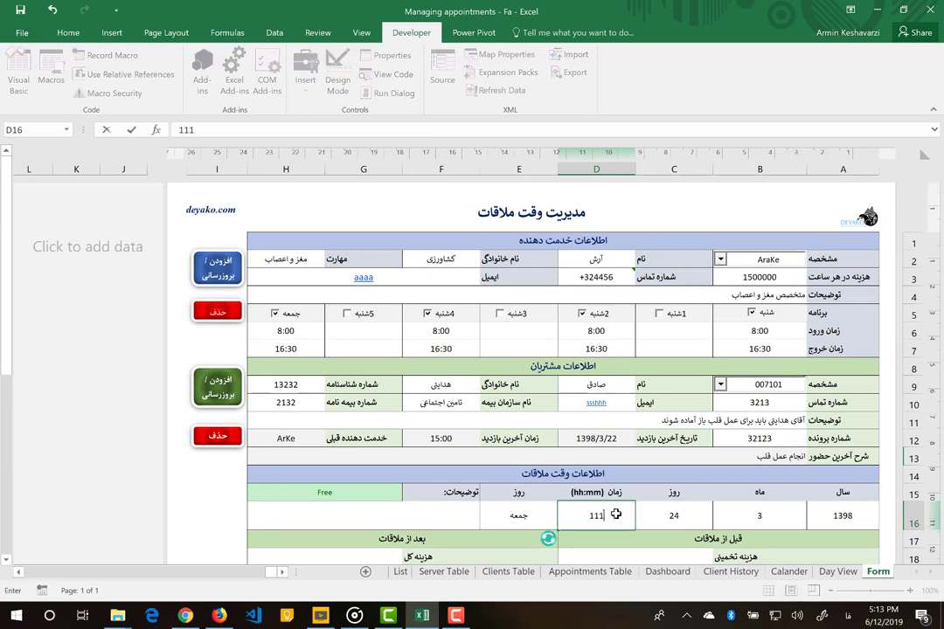
pyautogui.write(':00')
pyautogui.press('Return')
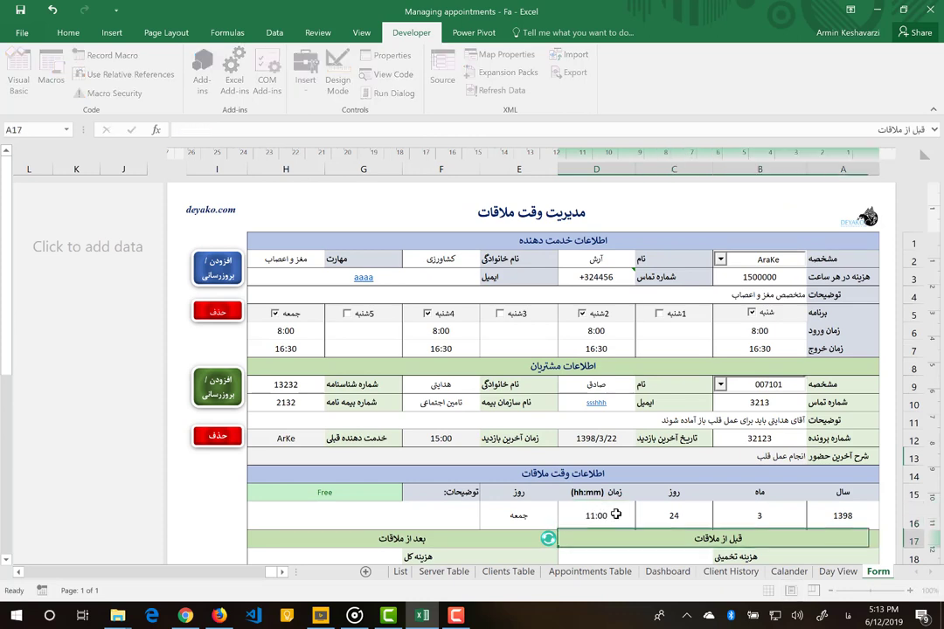
# - Enter an estimated cost of 60,000 and a prepayment of 5,000
pyautogui.scroll(-2, 617, 515)
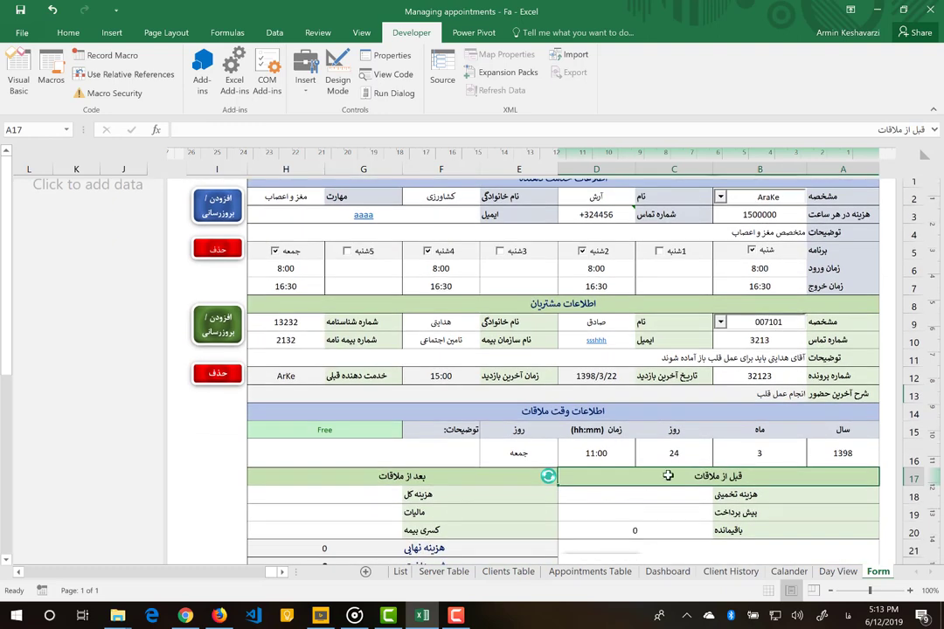
pyautogui.click(654, 498)
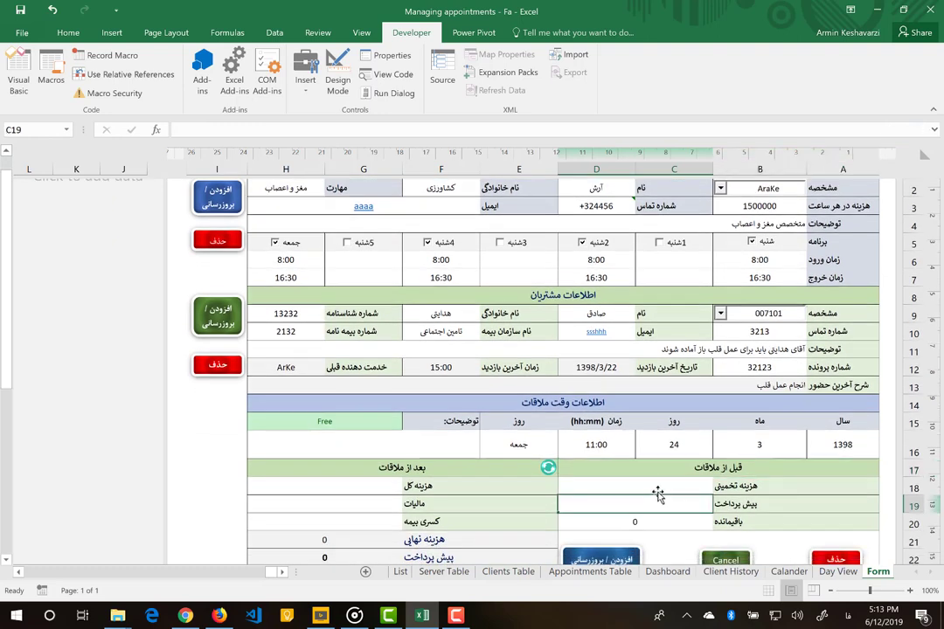
pyautogui.click(661, 489)
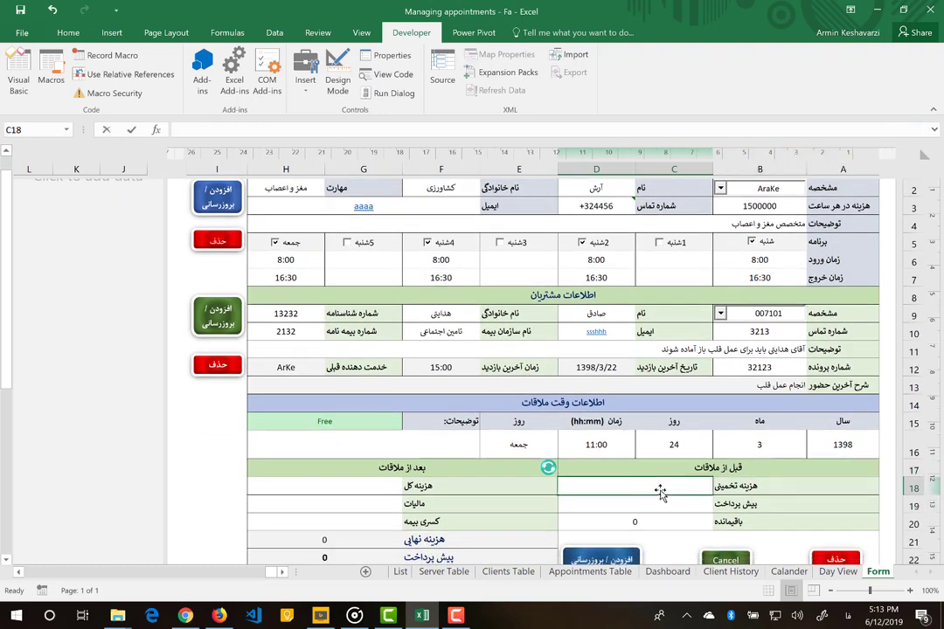
pyautogui.write('60000')
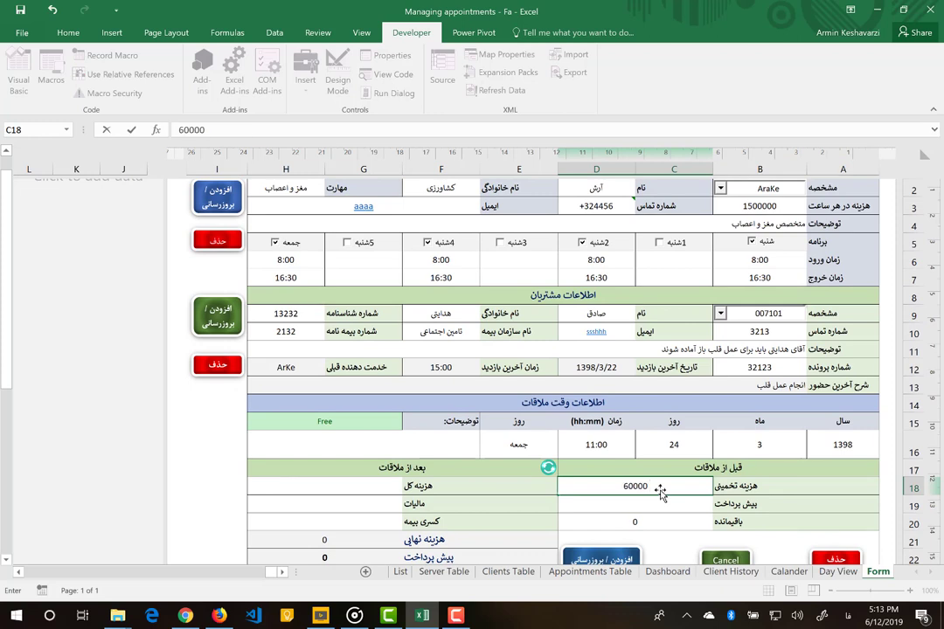
pyautogui.press('Return')
pyautogui.write('6')
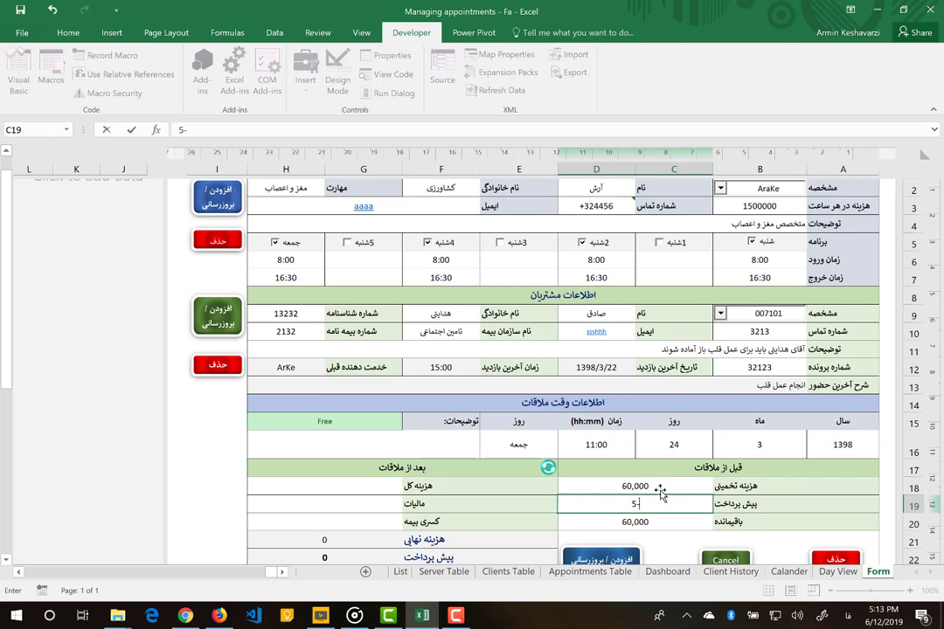
pyautogui.write('0,00')
pyautogui.press('Return')
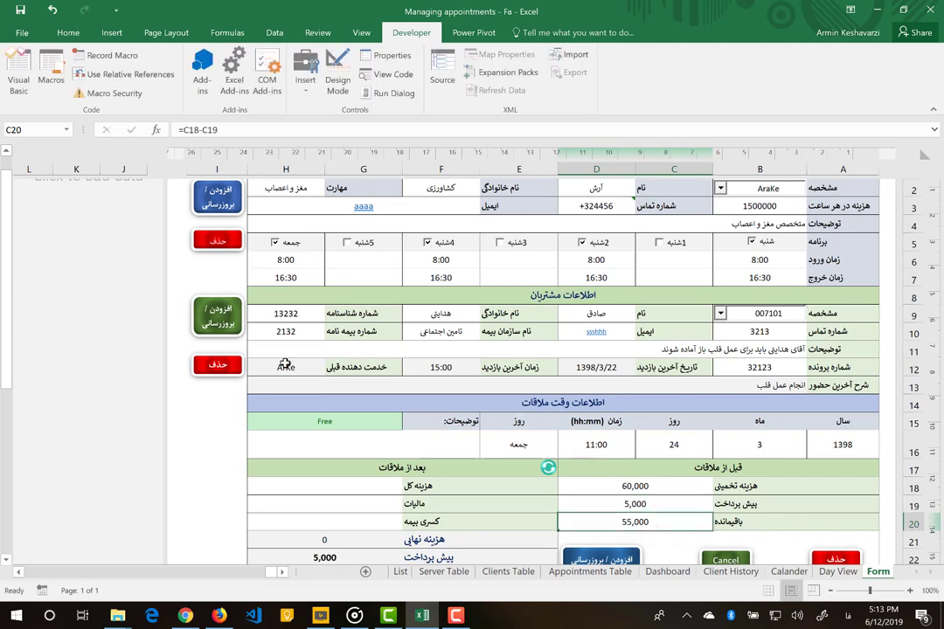
# - Save the appointment booking and confirm its status reads Reserved
pyautogui.scroll(-1, 593, 496)
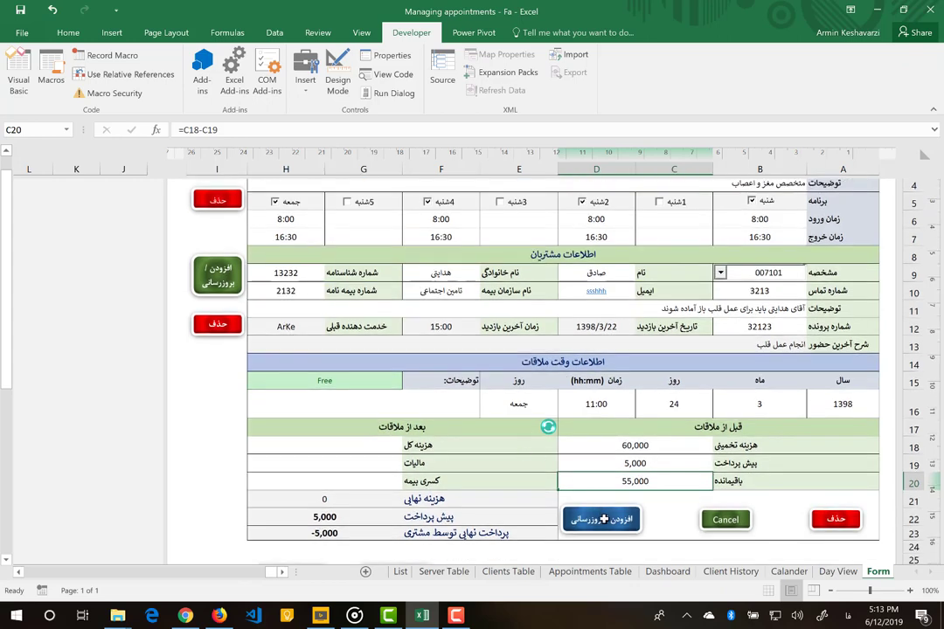
pyautogui.scroll(1, 605, 519)
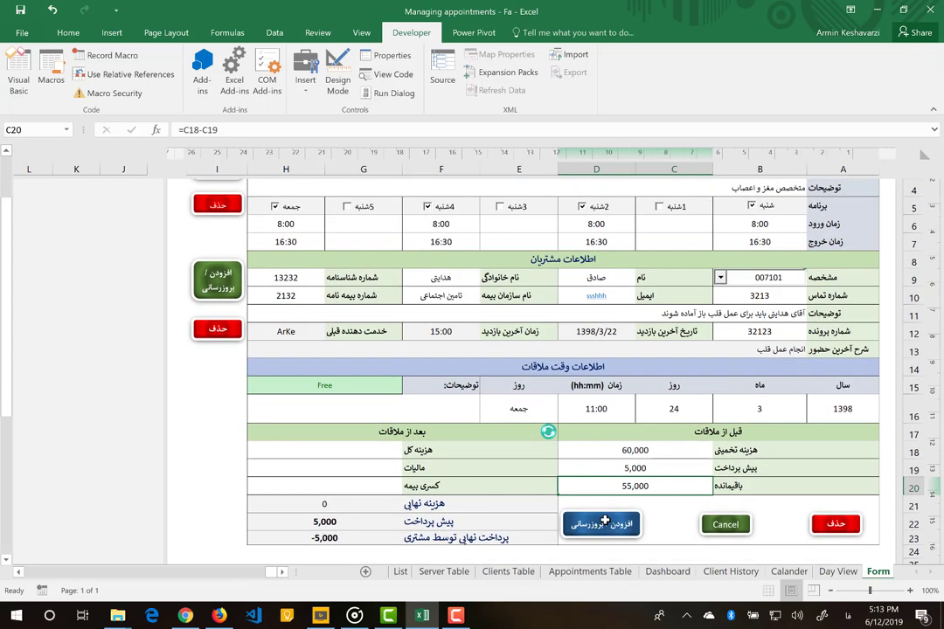
pyautogui.click(604, 521)
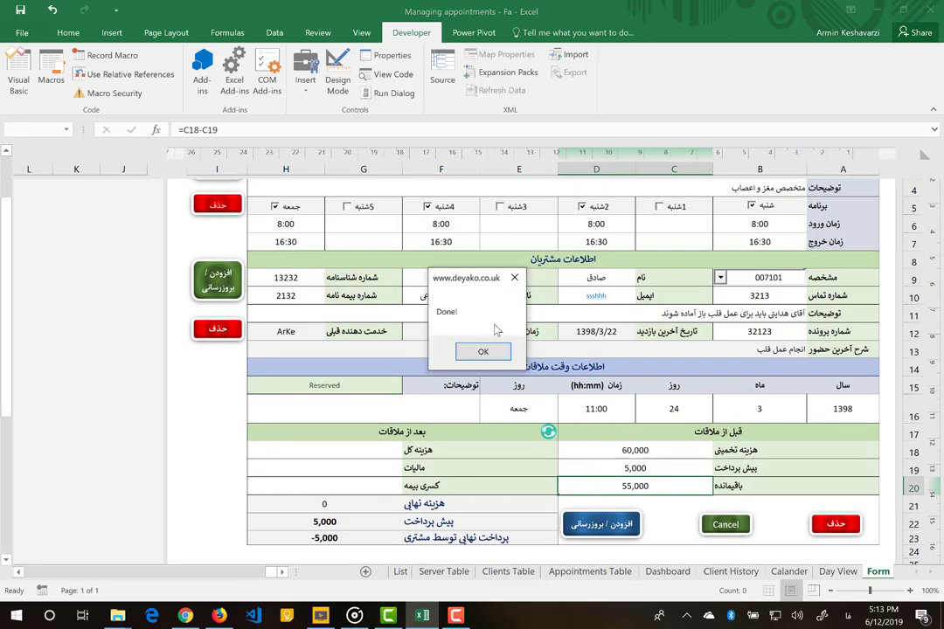
pyautogui.click(479, 355)
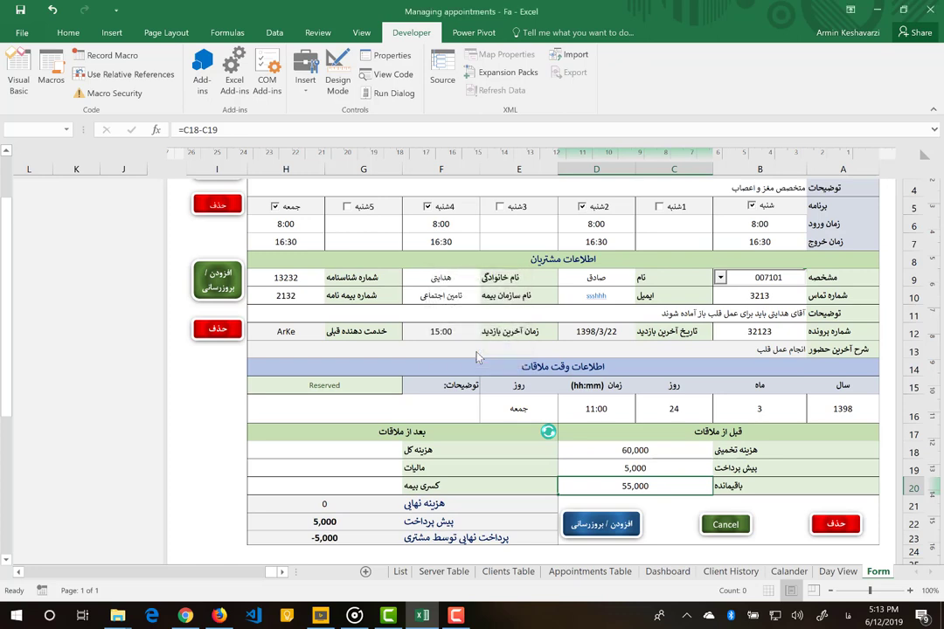
pyautogui.click(325, 388)
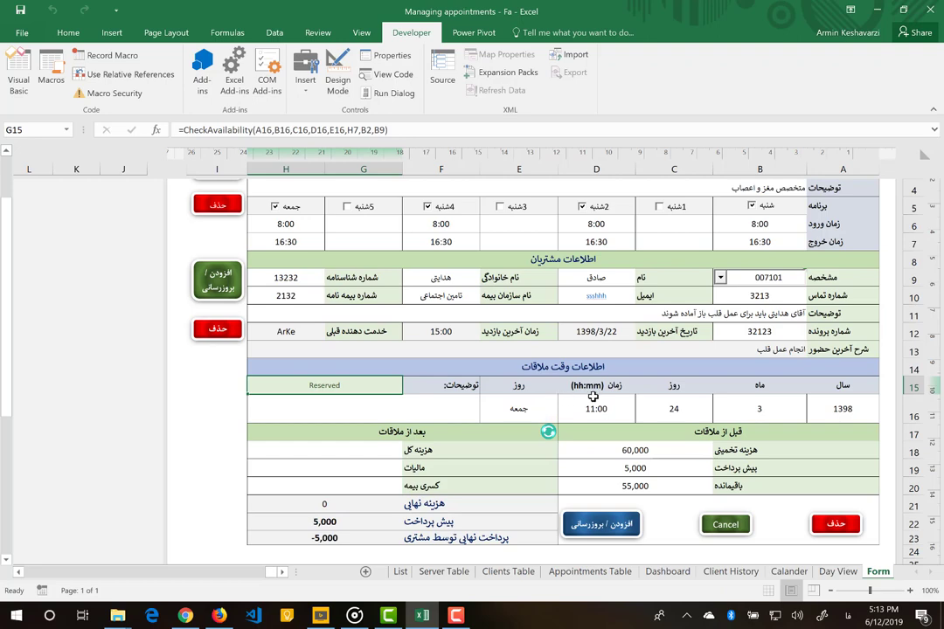
# - Load a different client and switch the provider to AlGo, showing the 1398/3/20 15:00 slot Reserved
pyautogui.scroll(2, 593, 396)
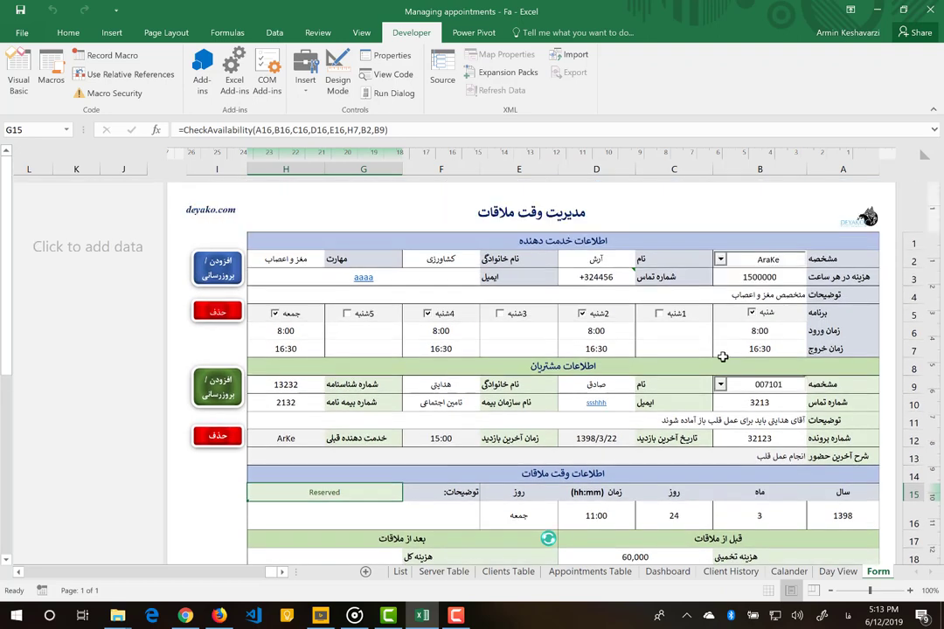
pyautogui.click(722, 390)
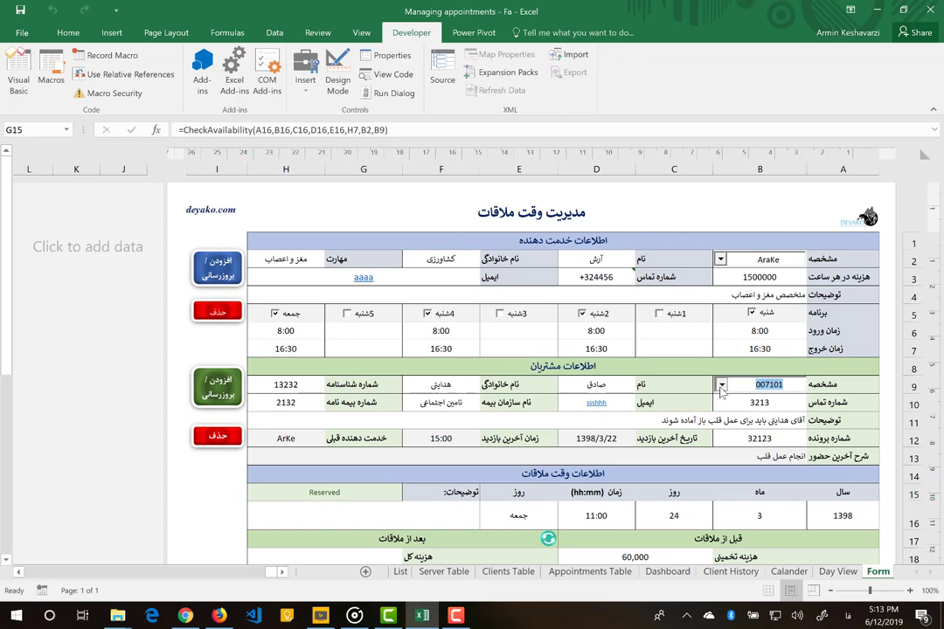
pyautogui.click(722, 387)
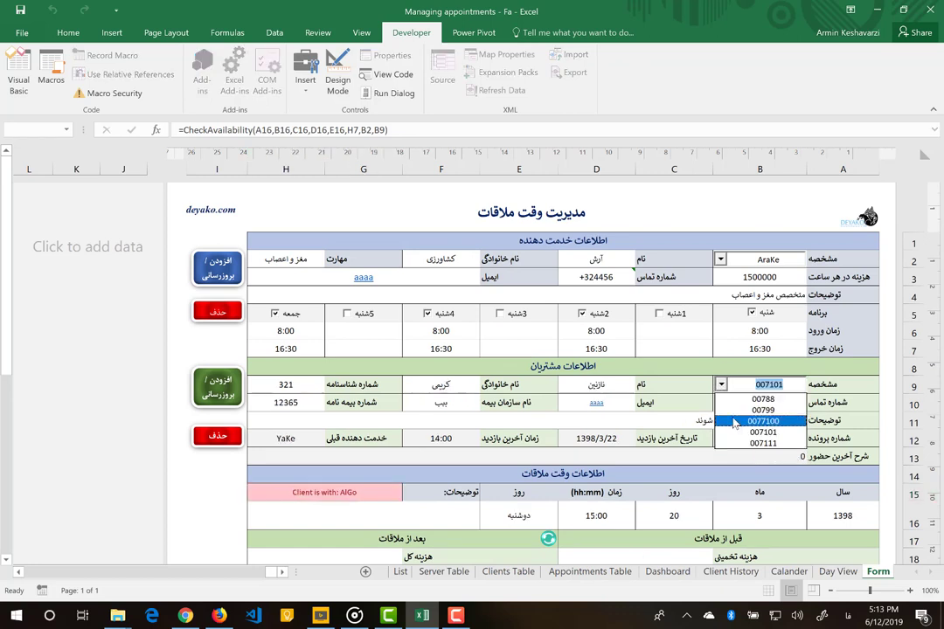
pyautogui.click(734, 421)
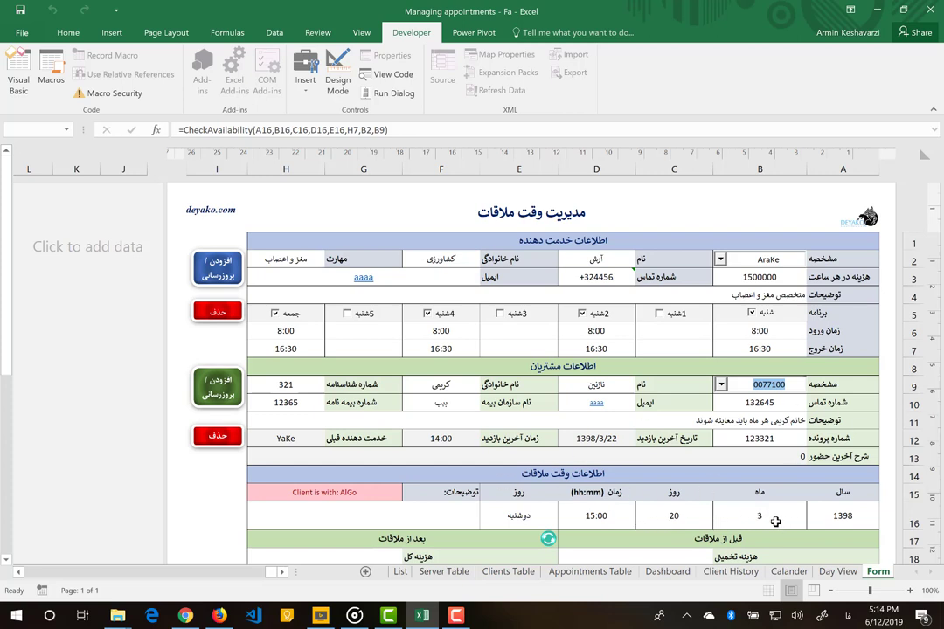
pyautogui.click(542, 515)
pyautogui.click(333, 496)
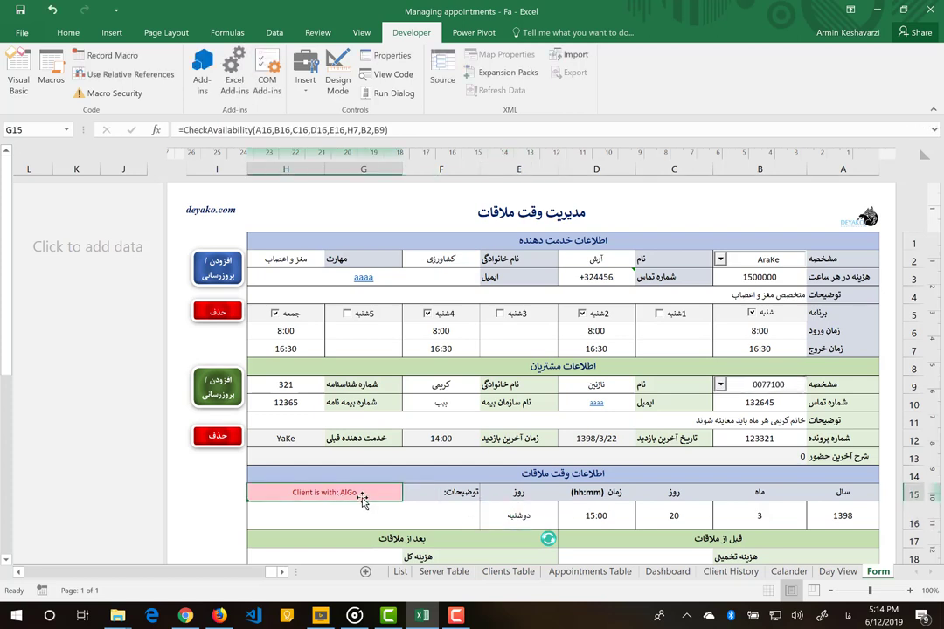
pyautogui.click(721, 258)
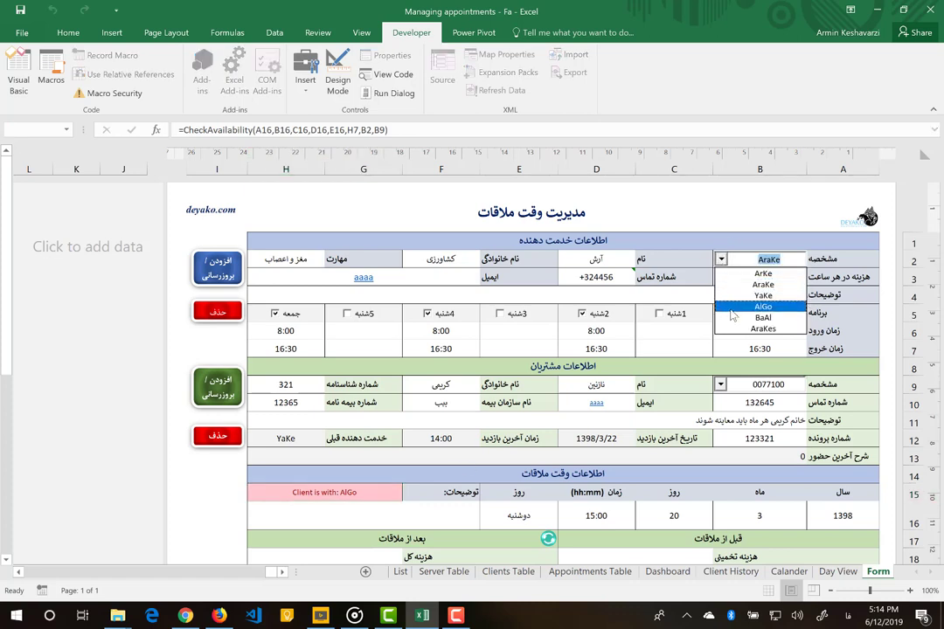
pyautogui.click(762, 307)
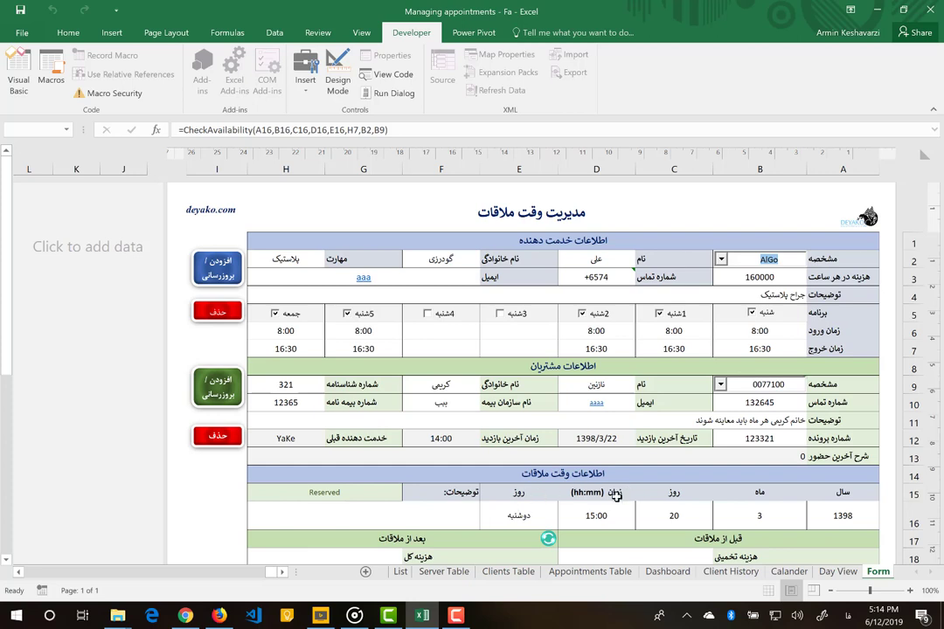
# - Set the appointment to جمعه the 24th at 11:00 and switch the provider back to AraKe
pyautogui.click(516, 518)
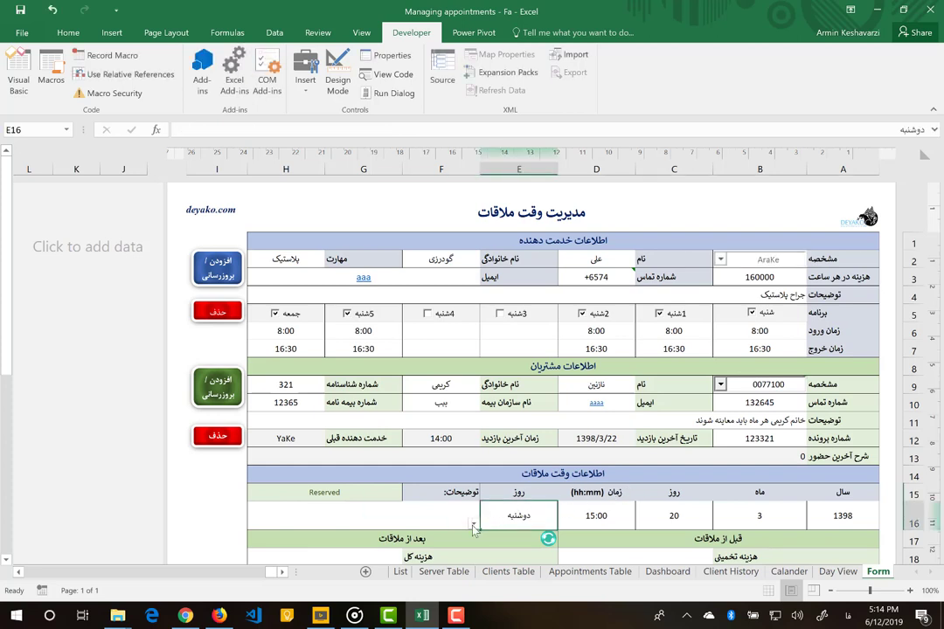
pyautogui.click(473, 523)
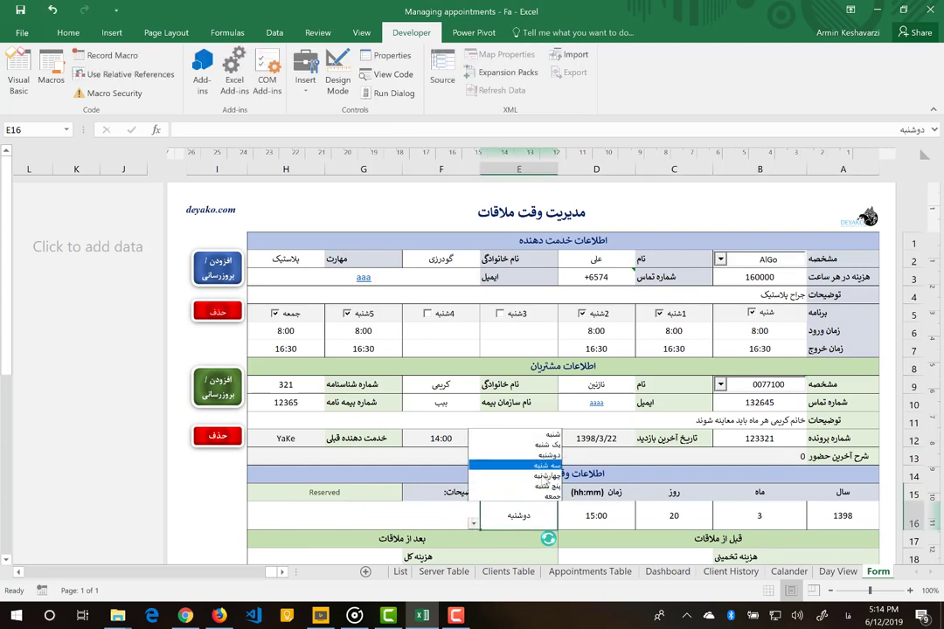
pyautogui.click(547, 495)
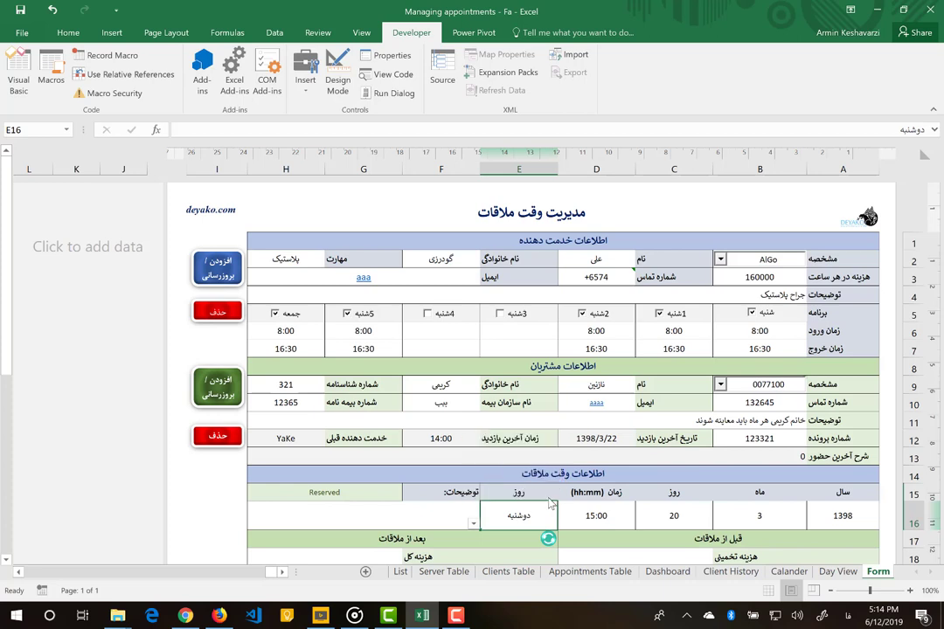
pyautogui.click(686, 515)
pyautogui.write('24')
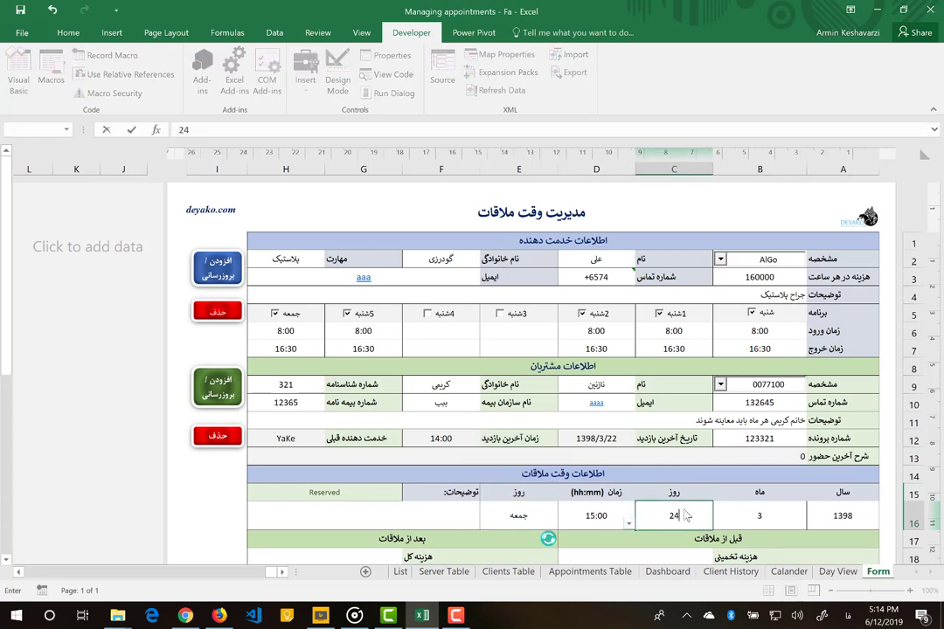
pyautogui.click(594, 514)
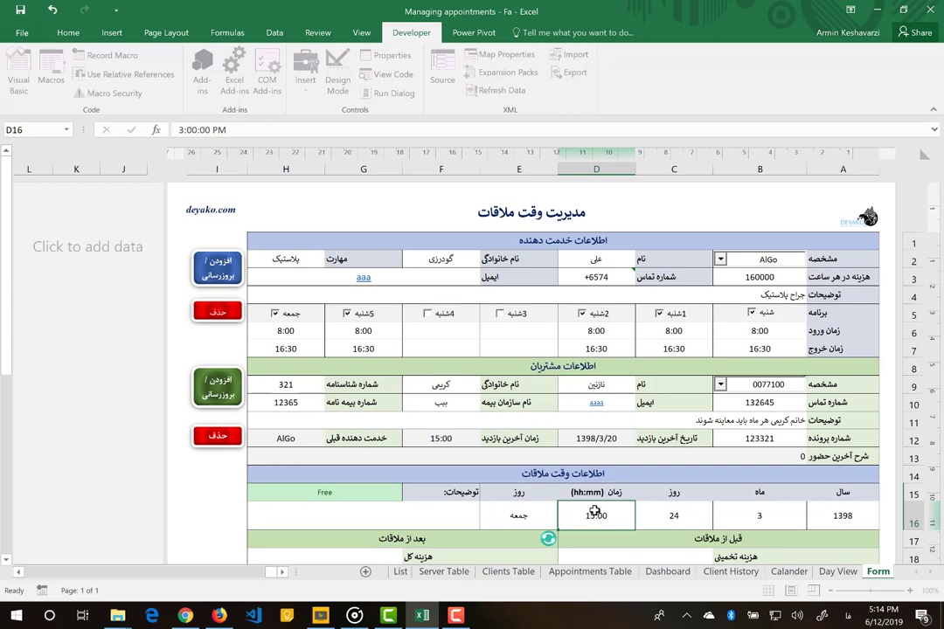
pyautogui.write('11:00')
pyautogui.press('Return')
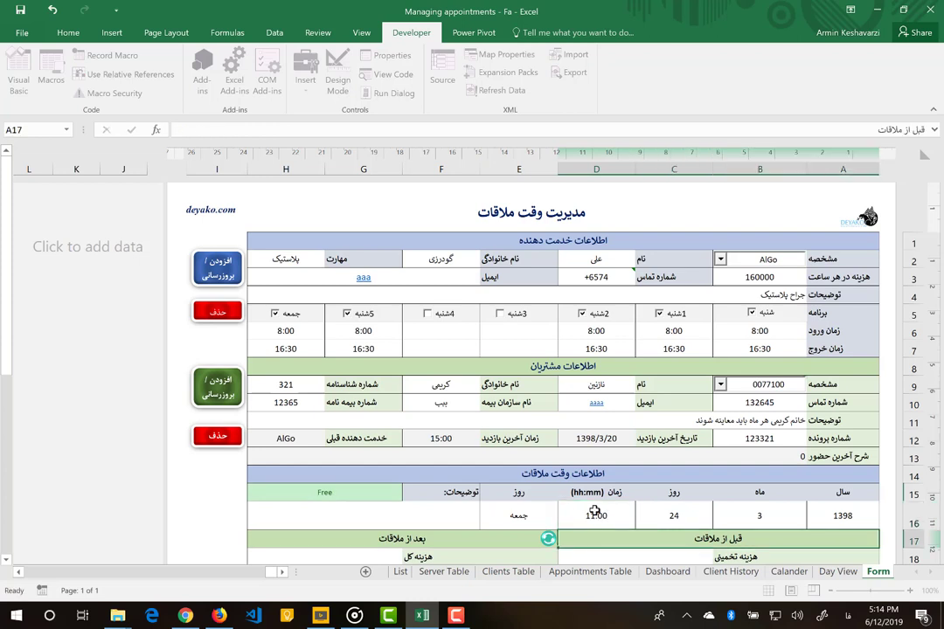
pyautogui.click(724, 262)
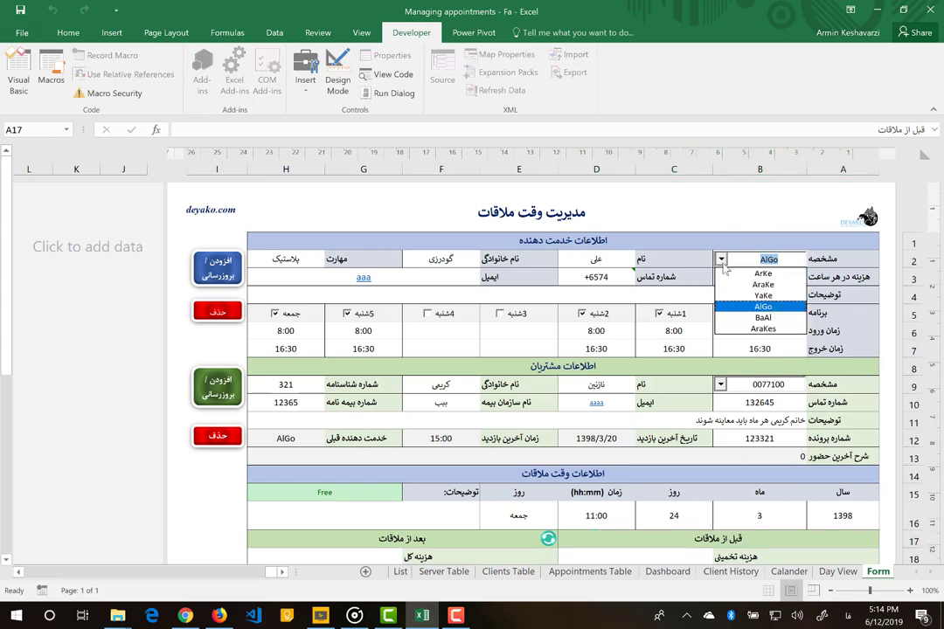
pyautogui.click(735, 286)
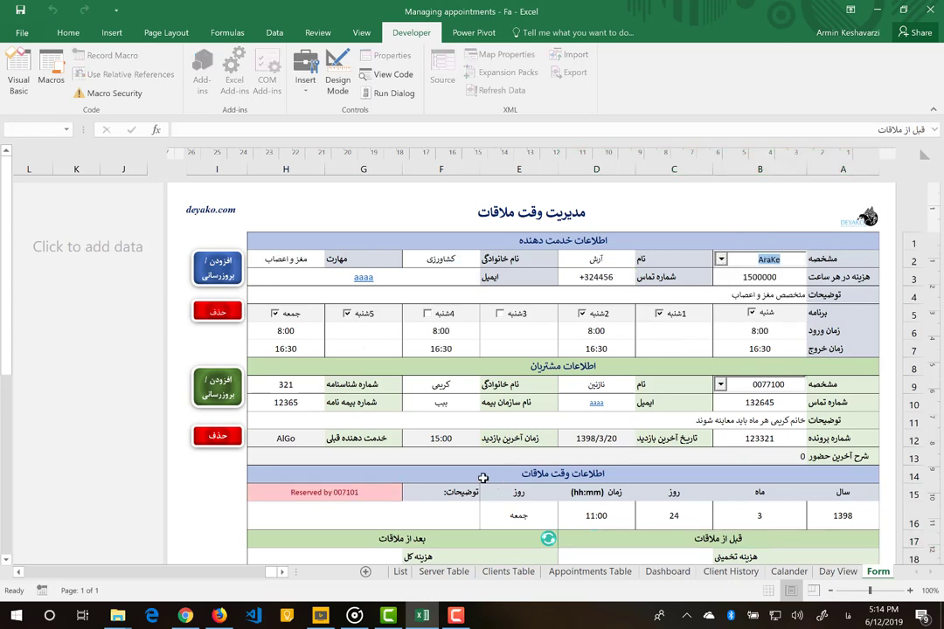
pyautogui.click(361, 500)
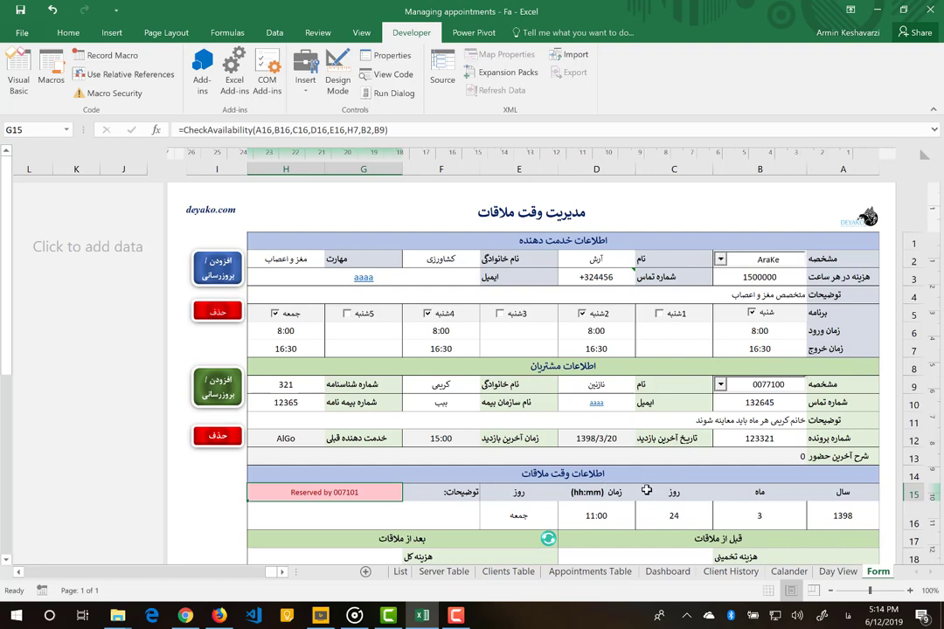
pyautogui.scroll(-2, 621, 443)
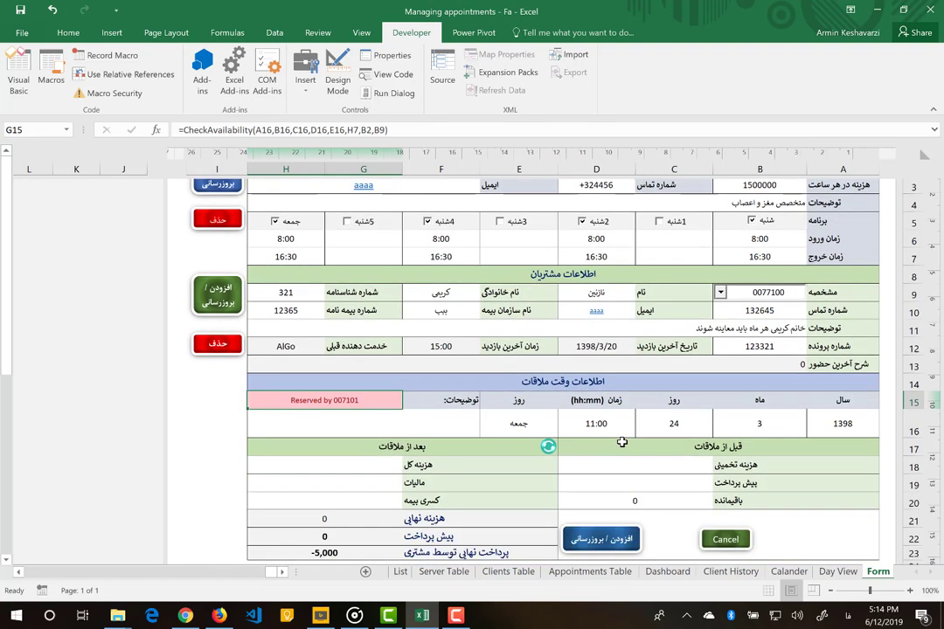
pyautogui.click(603, 541)
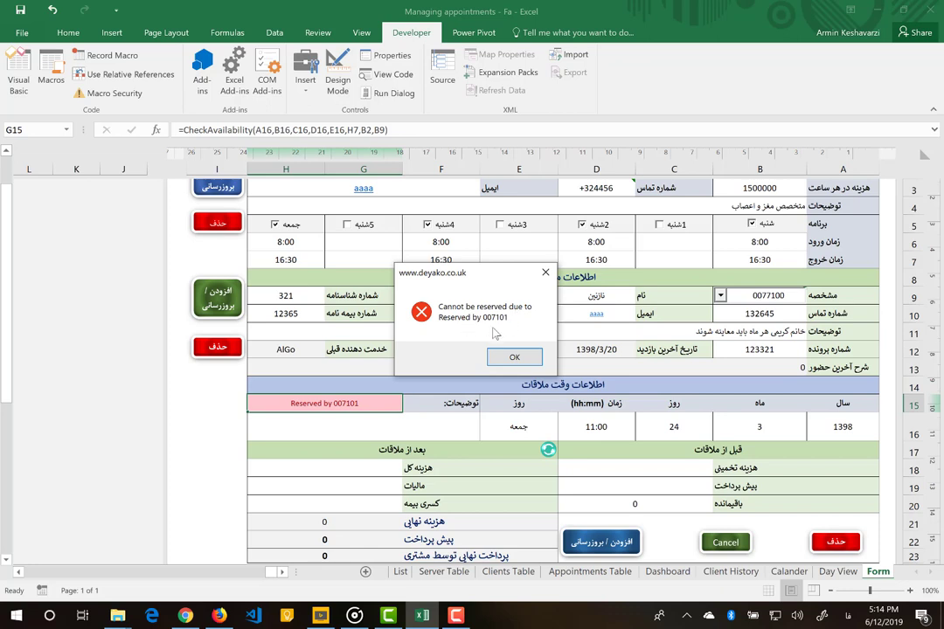
pyautogui.click(501, 360)
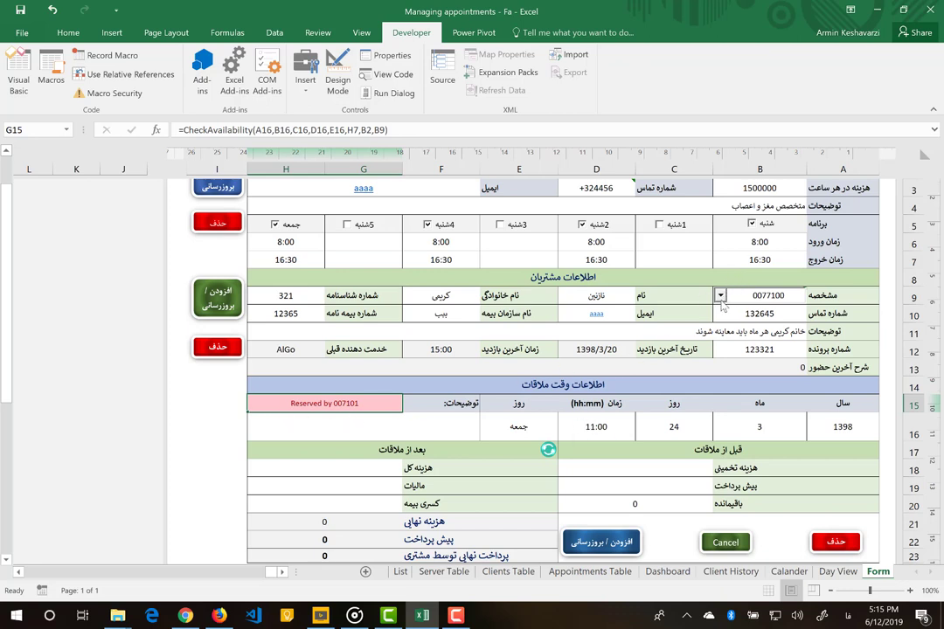
pyautogui.click(721, 295)
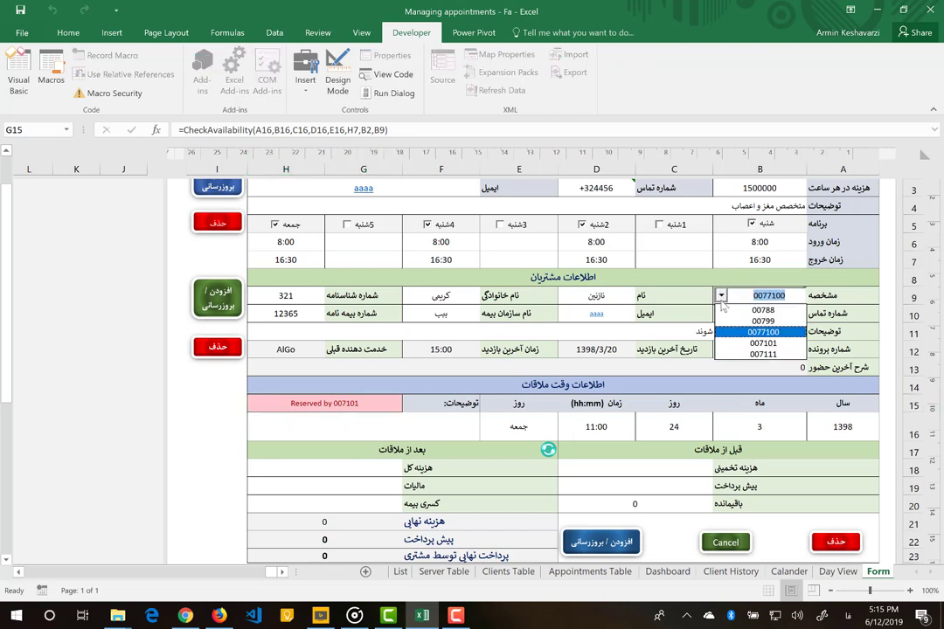
# - Load the Friday 11:00 client and enter note 'معاینات انجام شده و هفته دیگر بیایند' in F16
pyautogui.click(749, 345)
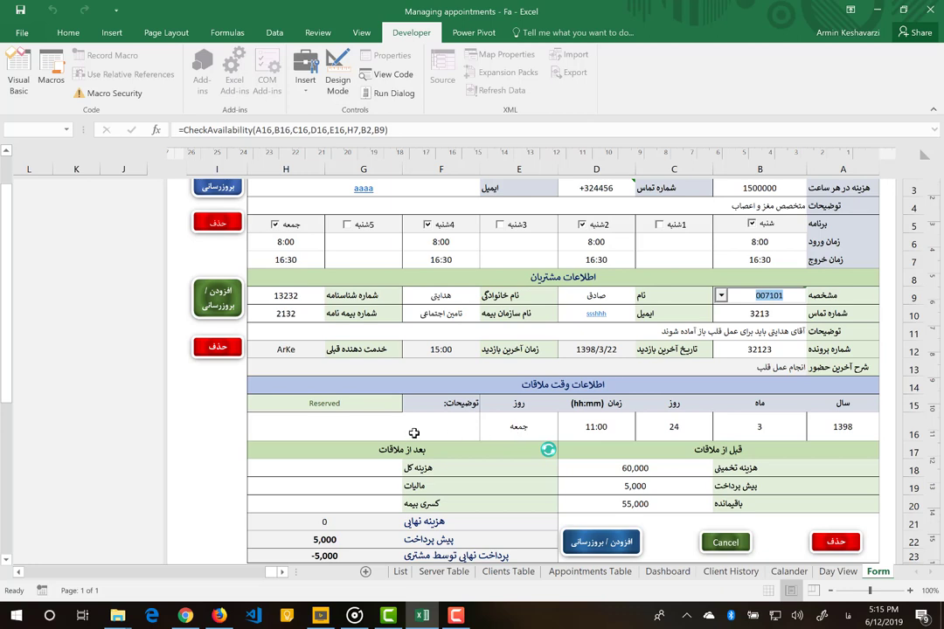
pyautogui.moveTo(513, 434); pyautogui.dragTo(846, 426)
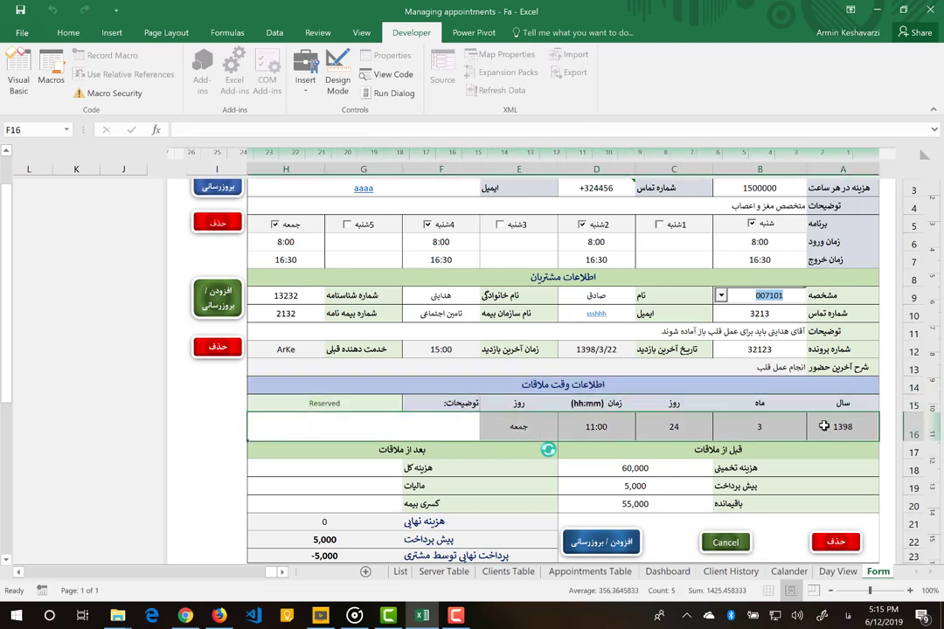
pyautogui.click(599, 356)
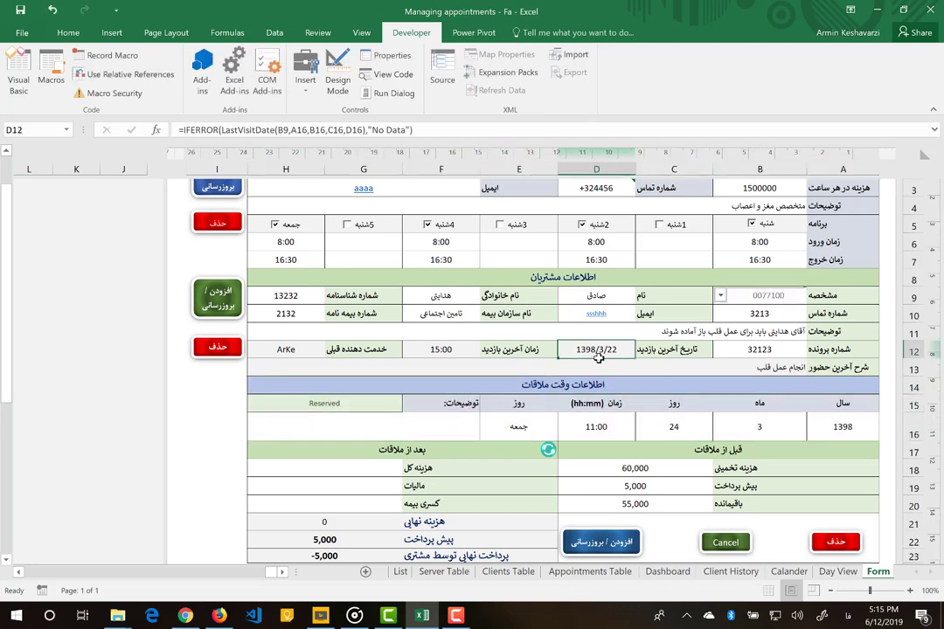
pyautogui.click(451, 427)
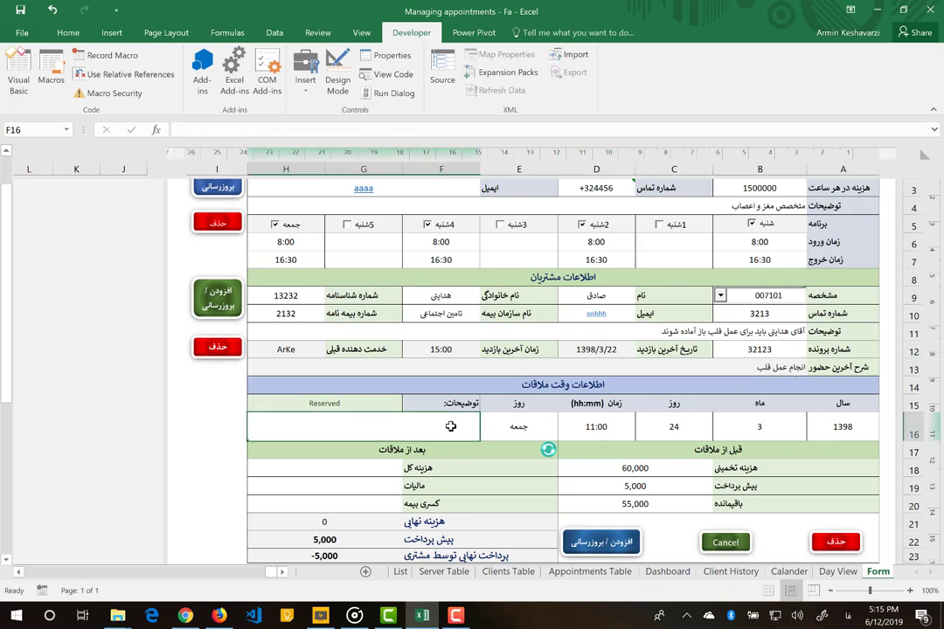
pyautogui.write('می')
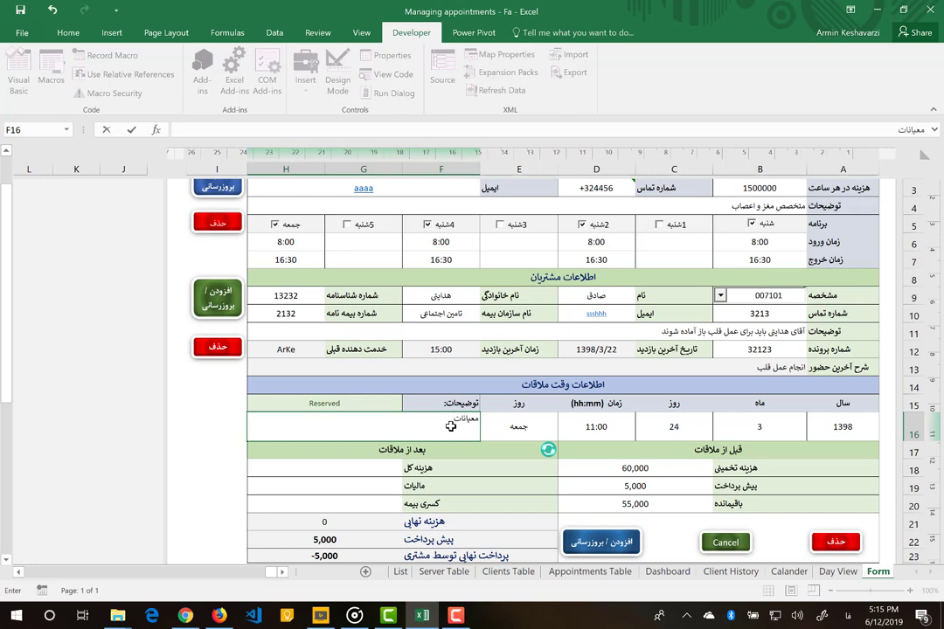
pyautogui.write('اینات انجام شده و هفته دیگر بیایند')
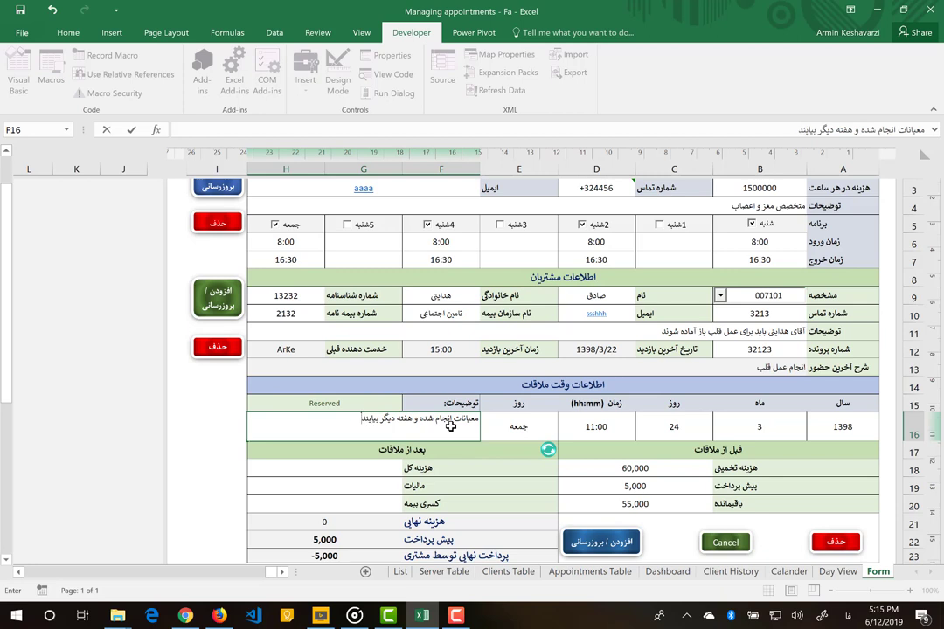
pyautogui.press('Return')
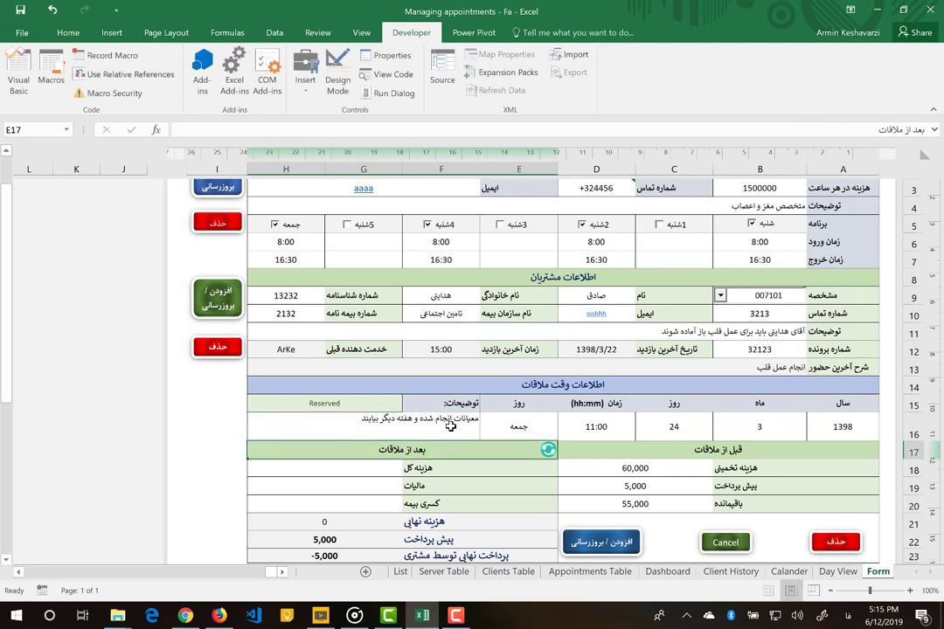
# - Enter total 60,000, tax 2,000 and insurance deduction 40,000 in G18:G20, then check G21:G23
pyautogui.click(355, 467)
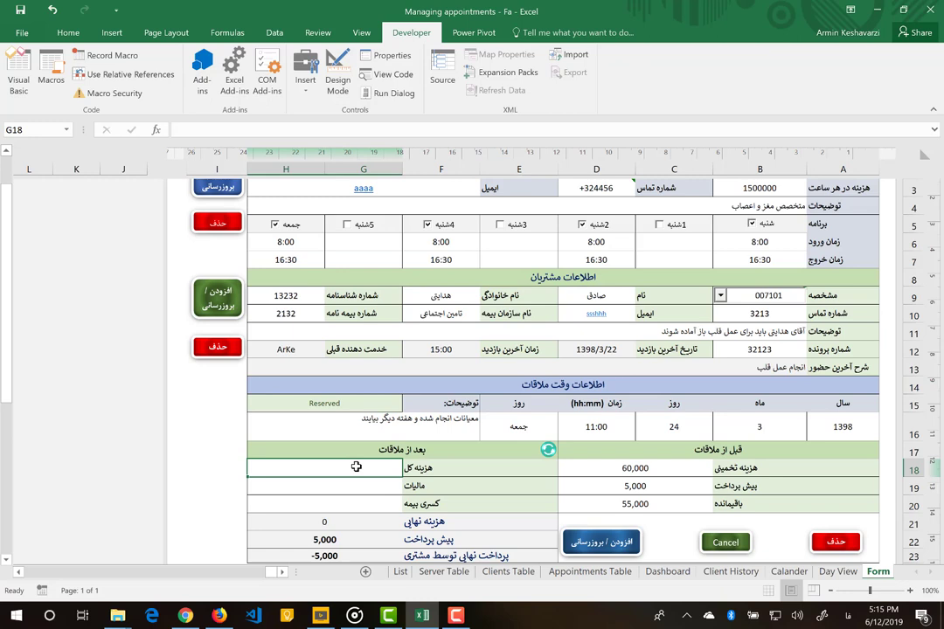
pyautogui.write('60000')
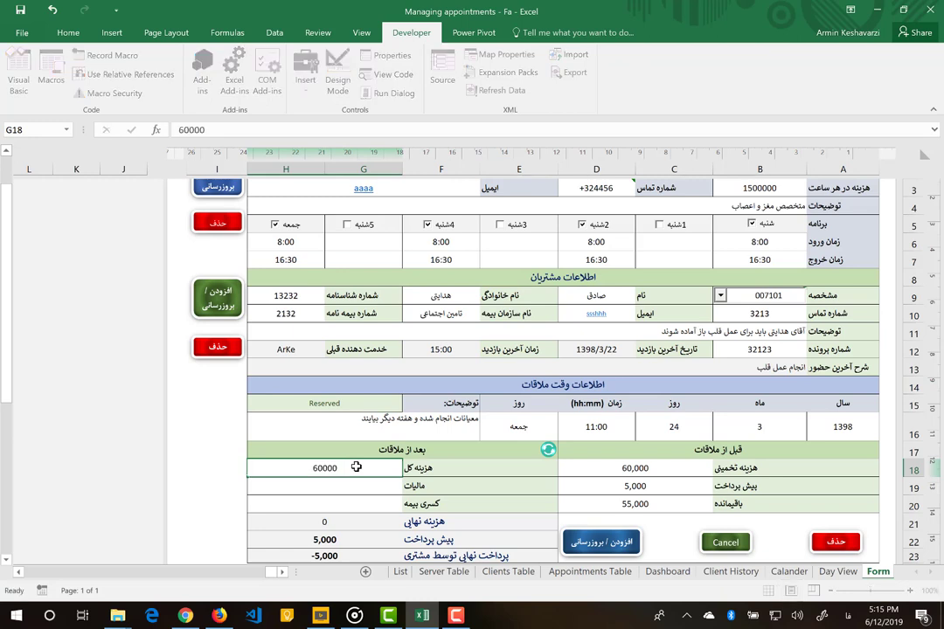
pyautogui.press('Return')
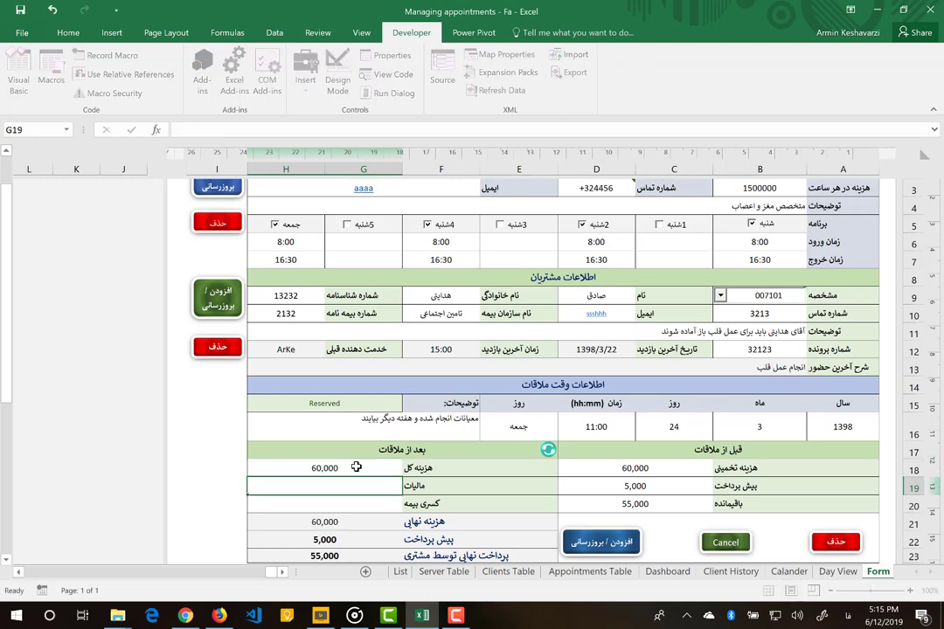
pyautogui.write('2000')
pyautogui.press('Return')
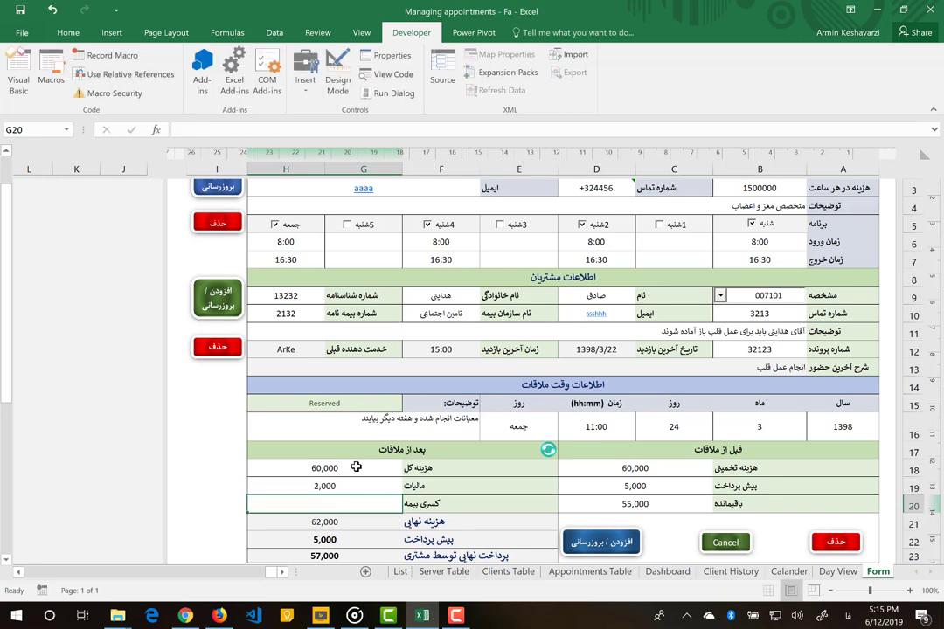
pyautogui.write('3')
pyautogui.write('40000')
pyautogui.press('Return')
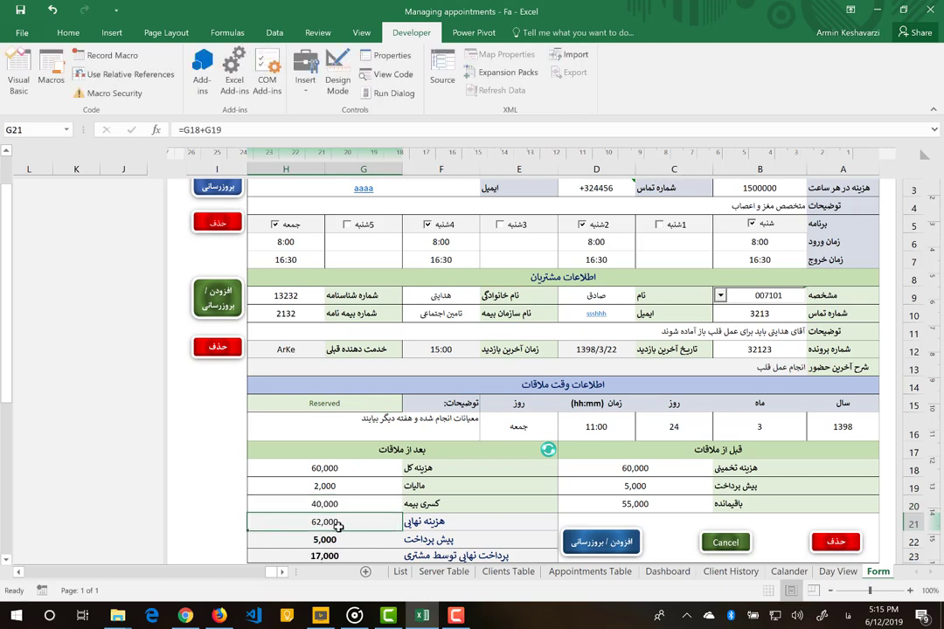
pyautogui.click(348, 556)
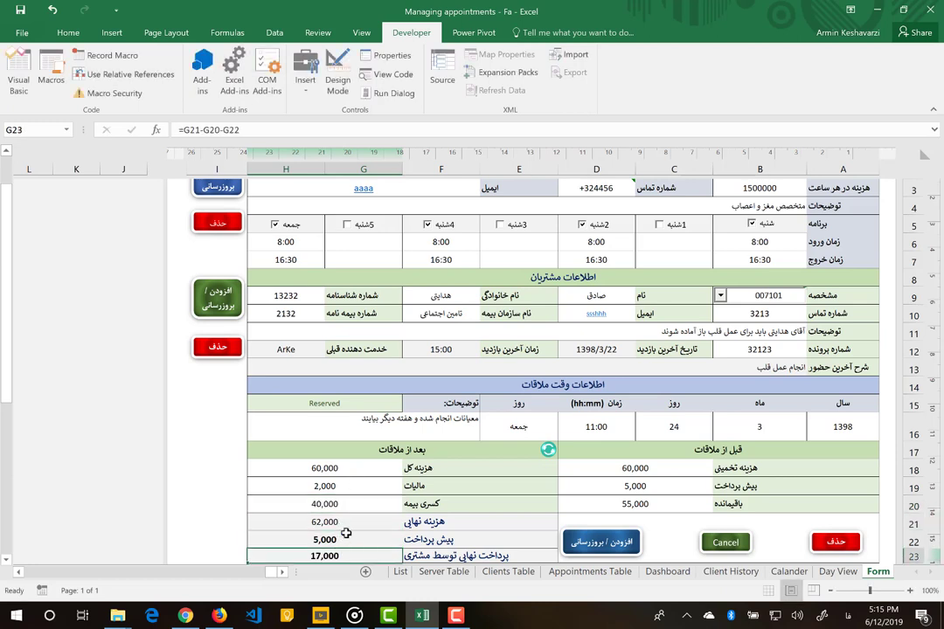
pyautogui.moveTo(346, 524); pyautogui.dragTo(352, 551)
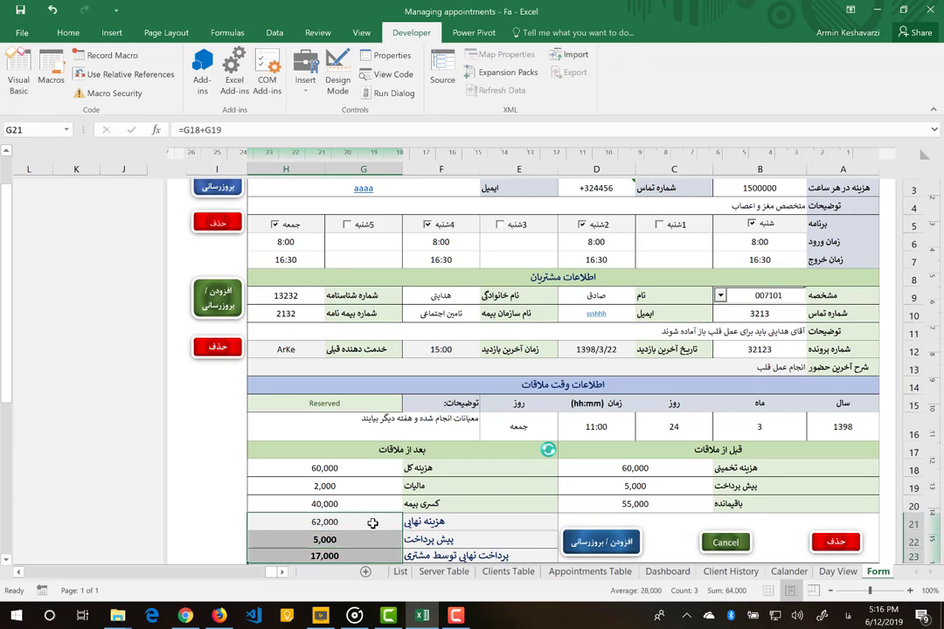
pyautogui.click(232, 130)
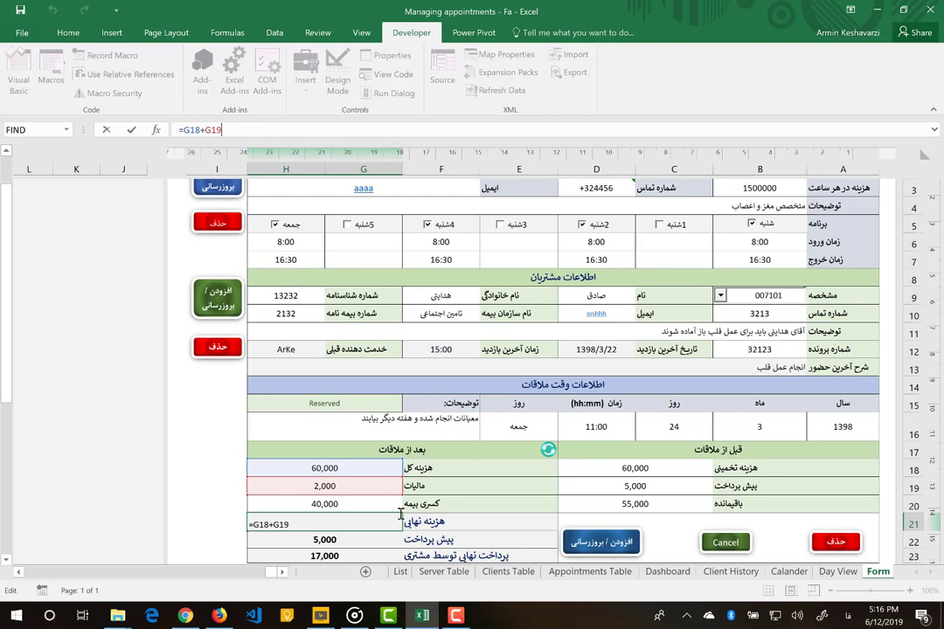
pyautogui.press('Return')
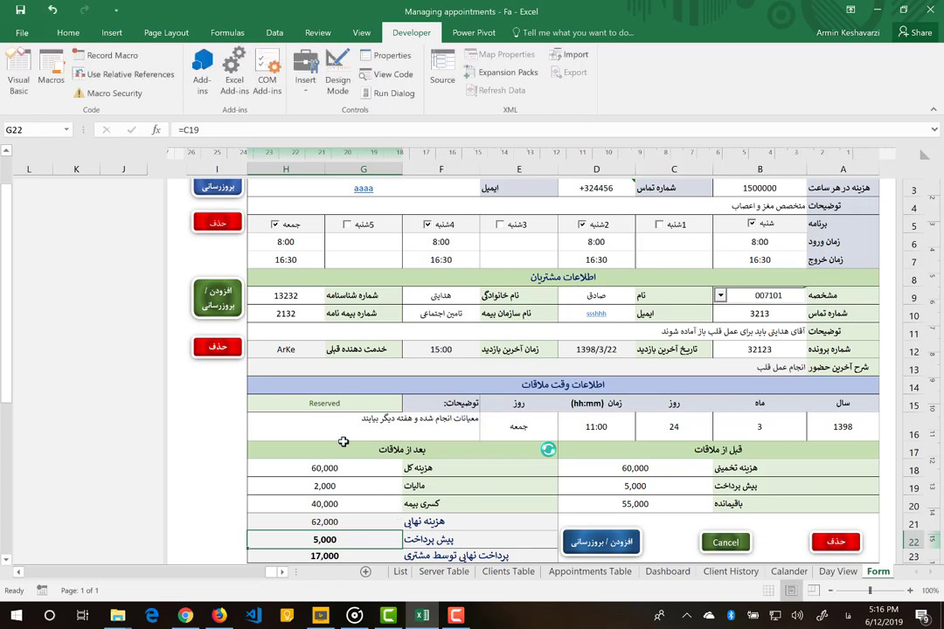
pyautogui.click(214, 128)
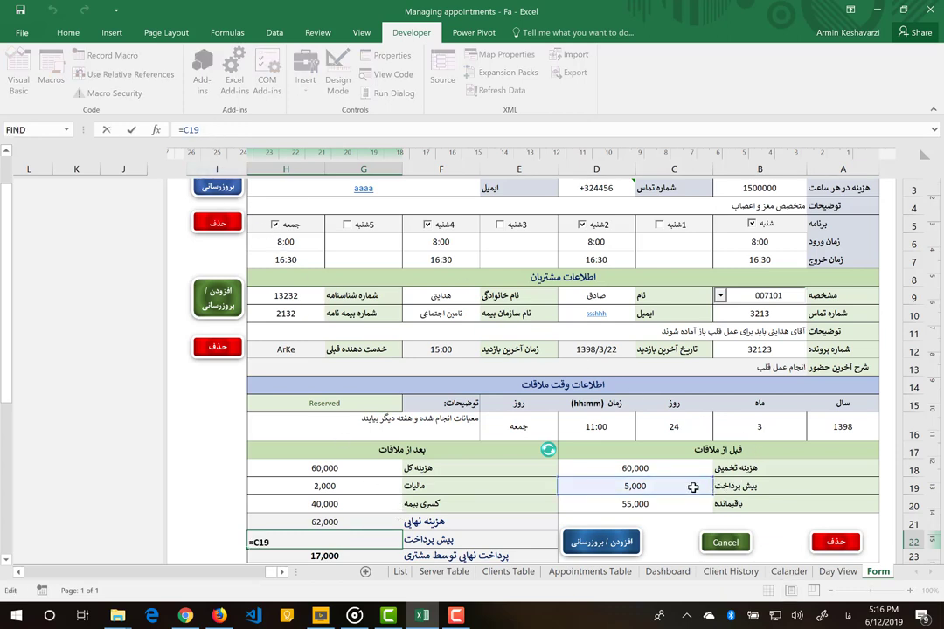
pyautogui.press('Return')
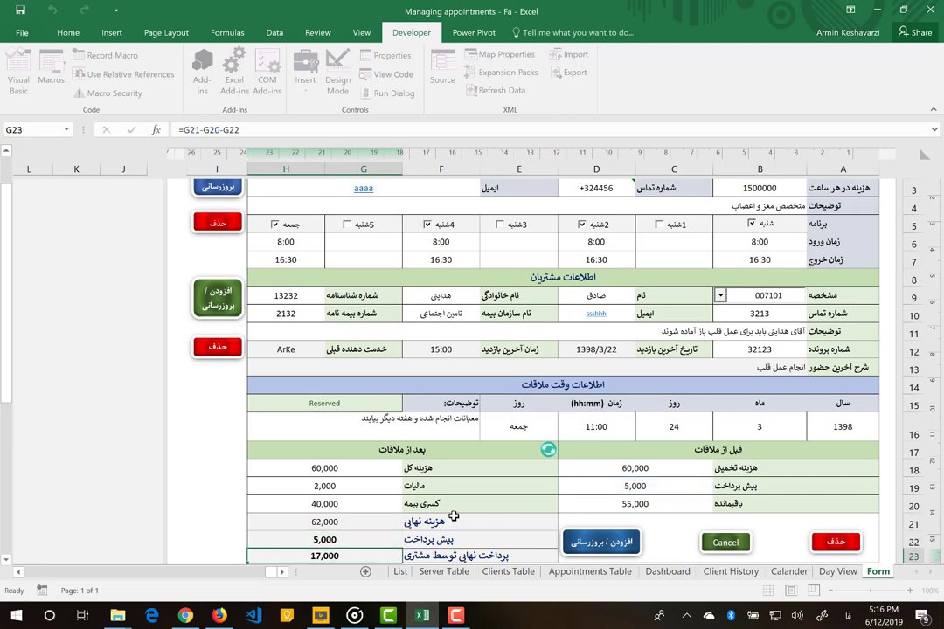
pyautogui.click(236, 131)
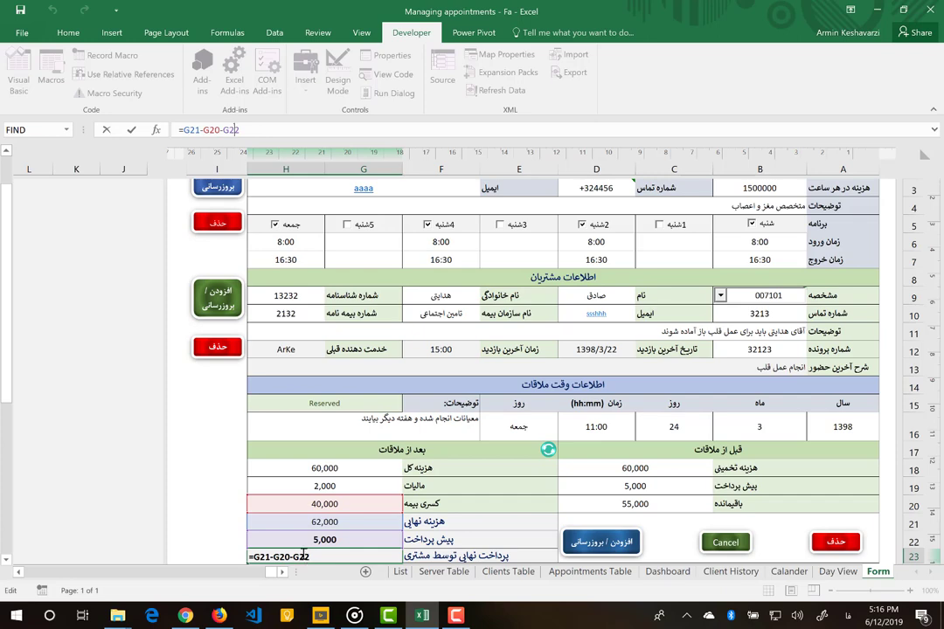
pyautogui.press('Return')
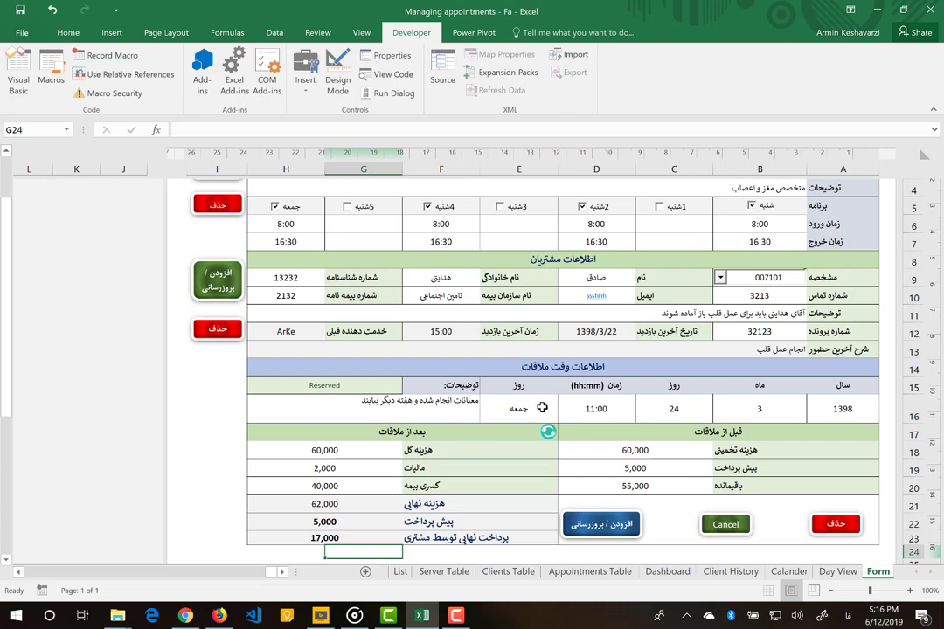
# - Save the appointment and costs, then reload the client to verify the 62,000 and 17,000 totals
pyautogui.click(592, 535)
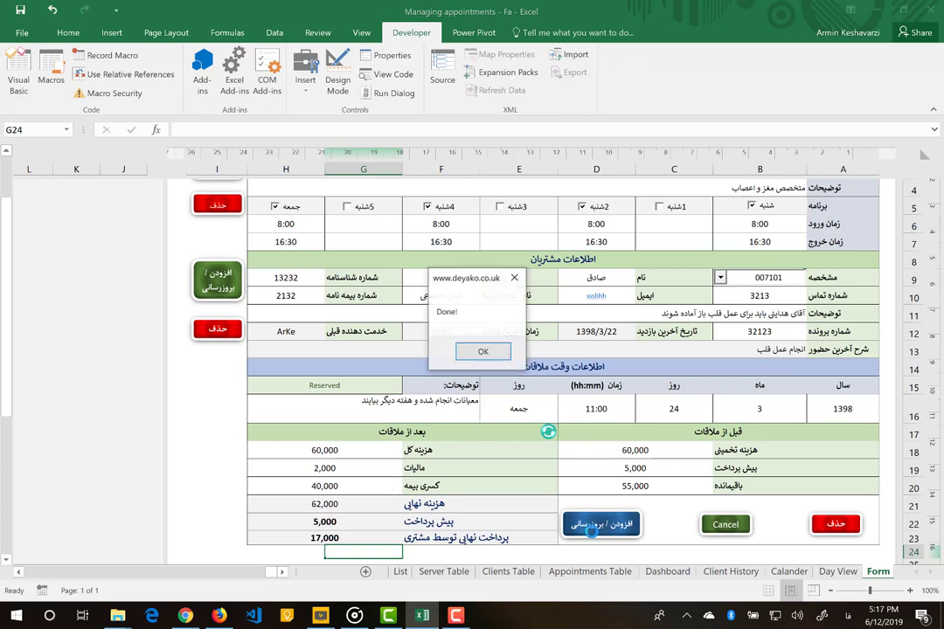
pyautogui.click(462, 355)
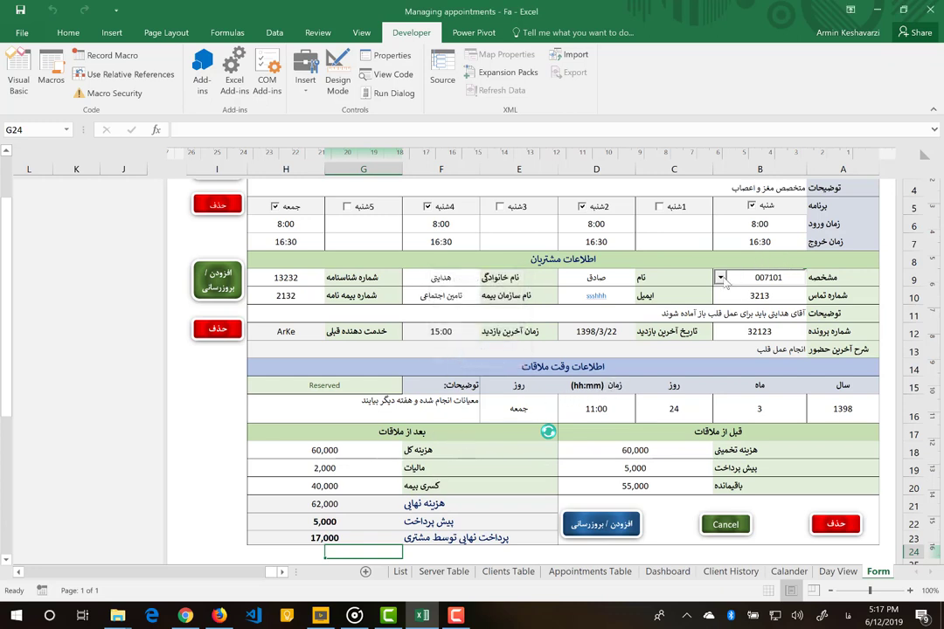
pyautogui.click(722, 278)
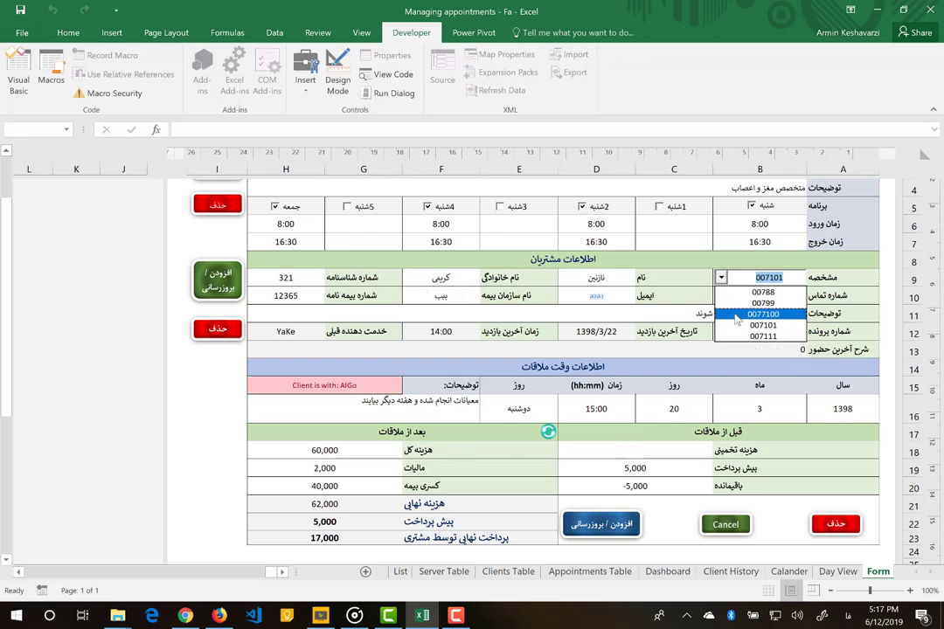
pyautogui.click(742, 325)
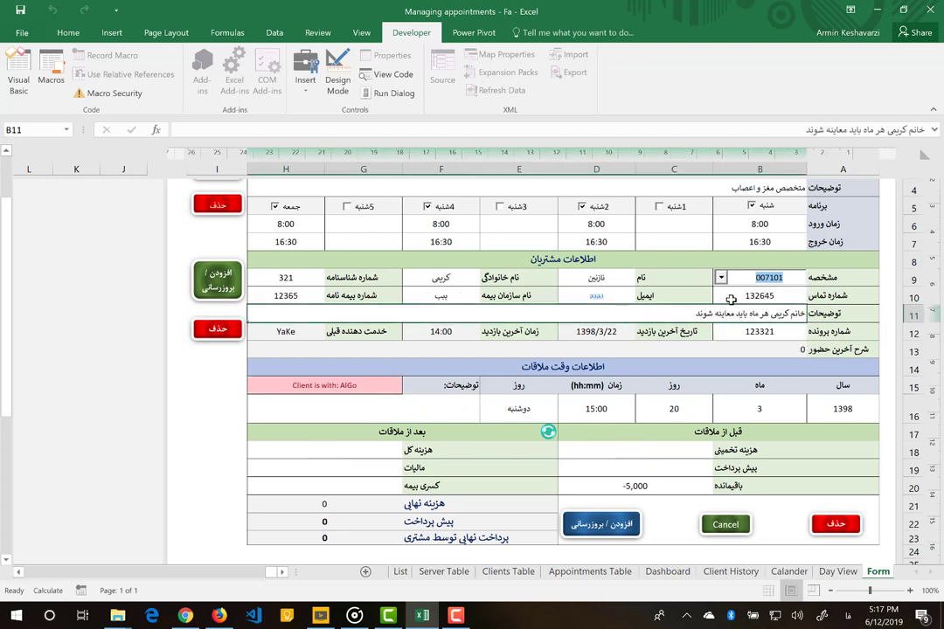
pyautogui.click(722, 278)
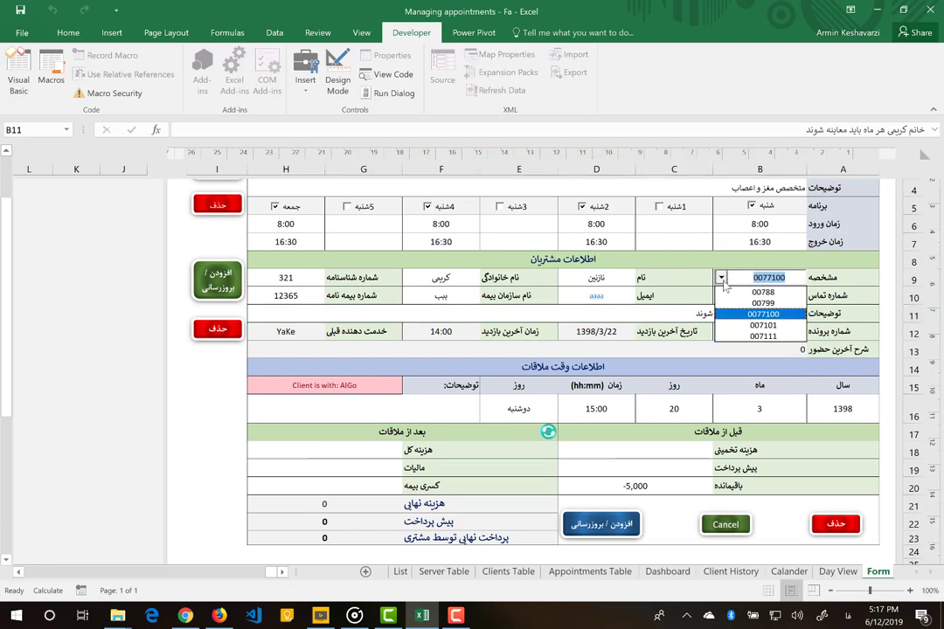
pyautogui.click(757, 326)
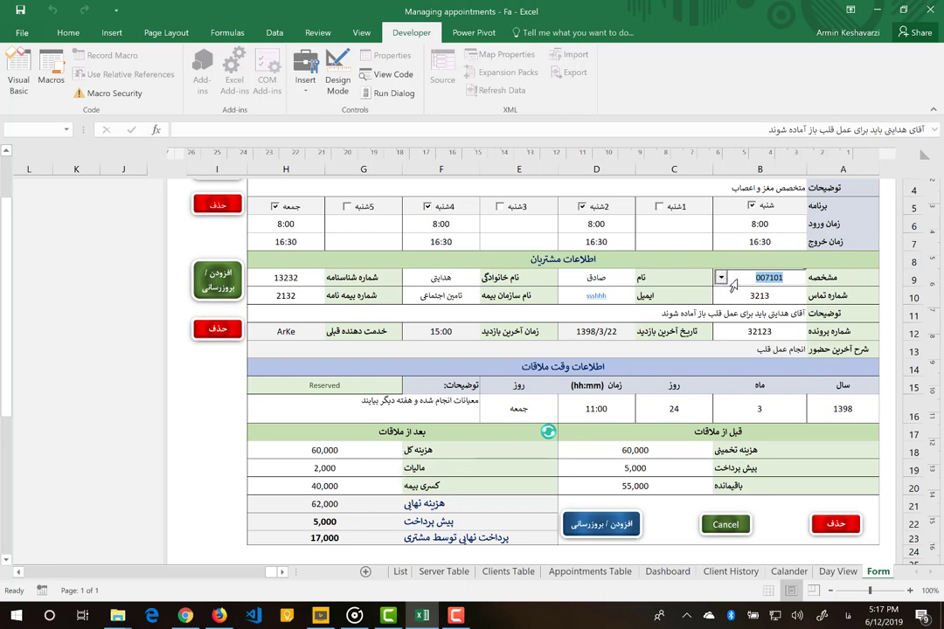
pyautogui.click(626, 449)
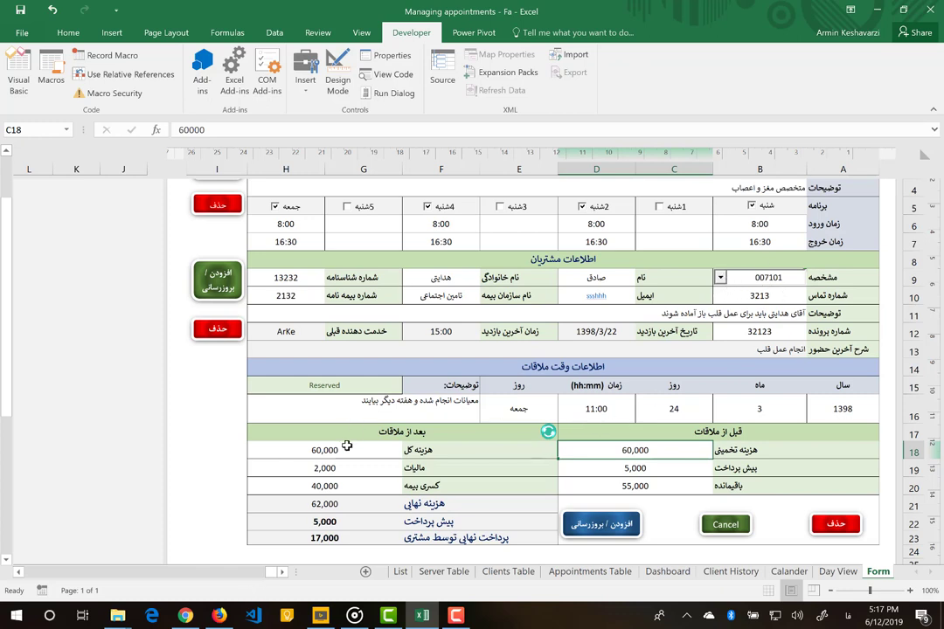
pyautogui.click(548, 434)
pyautogui.scroll(2, 533, 370)
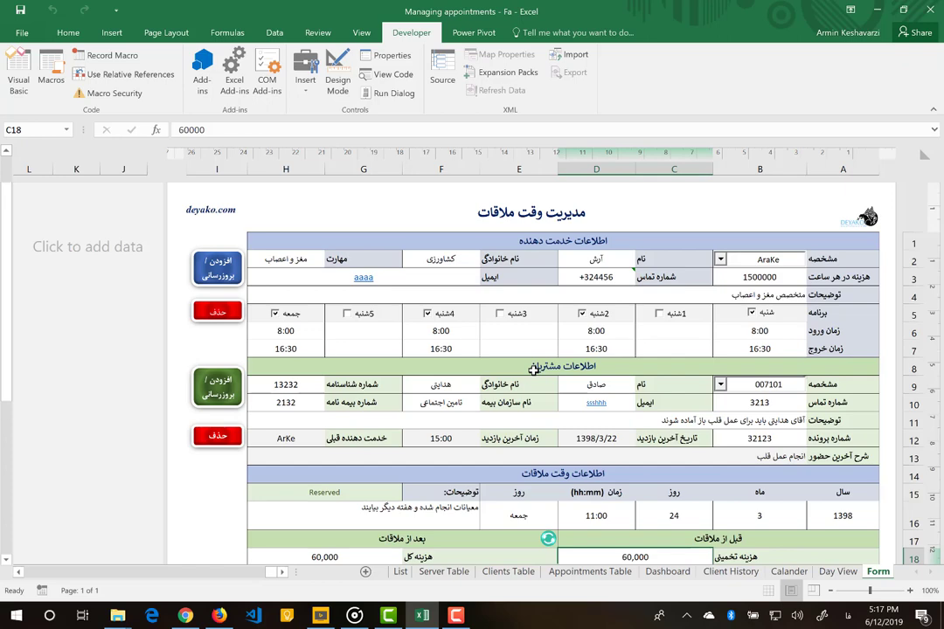
pyautogui.scroll(-3, 533, 370)
pyautogui.scroll(-2, 734, 421)
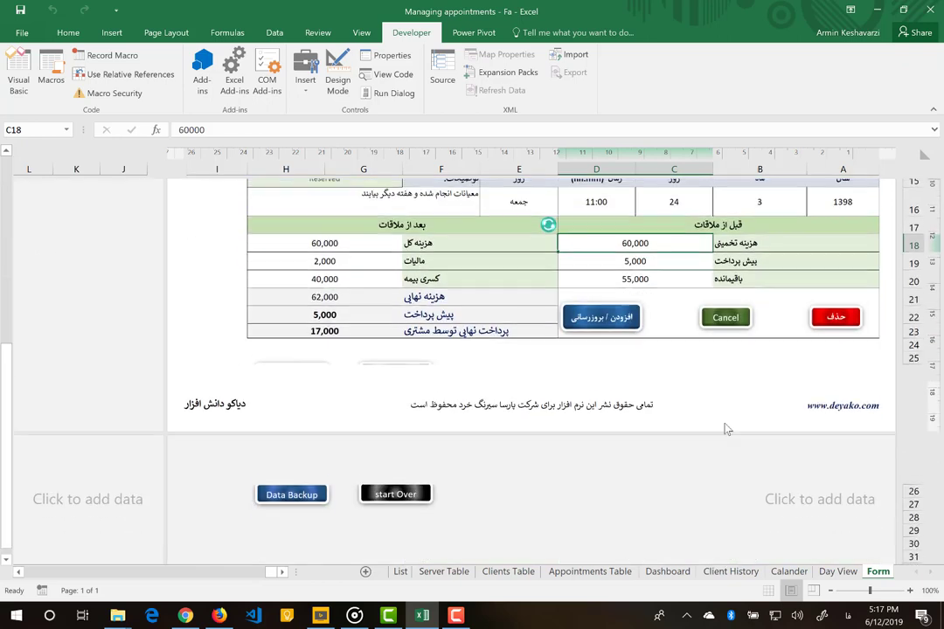
pyautogui.scroll(2, 709, 390)
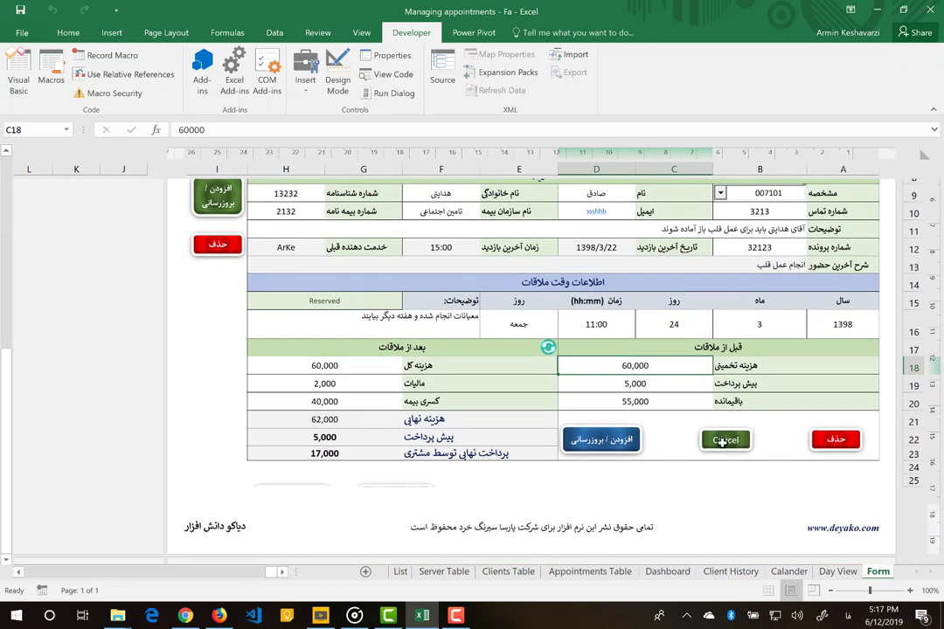
pyautogui.scroll(-1, 724, 446)
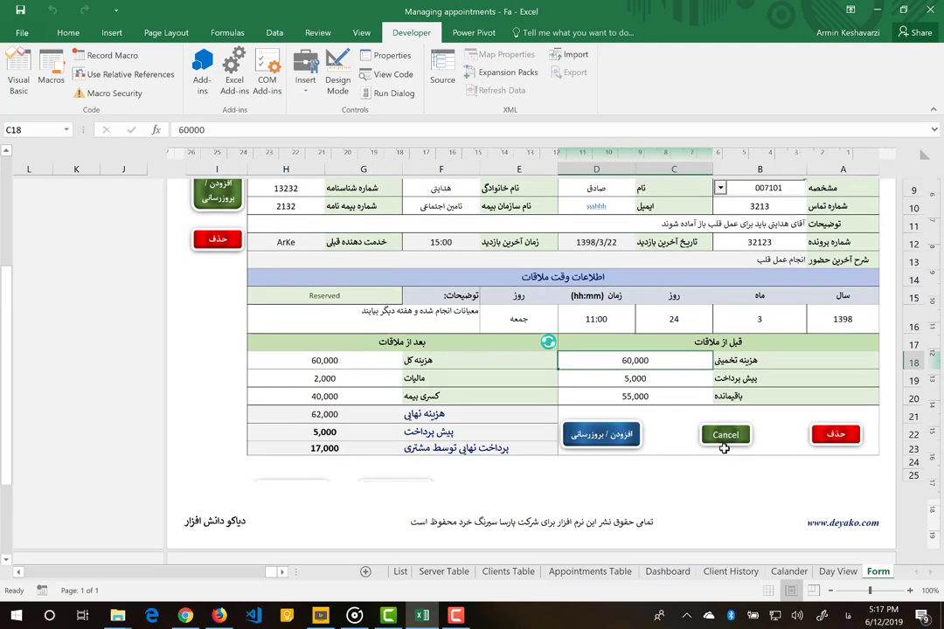
pyautogui.scroll(1, 730, 271)
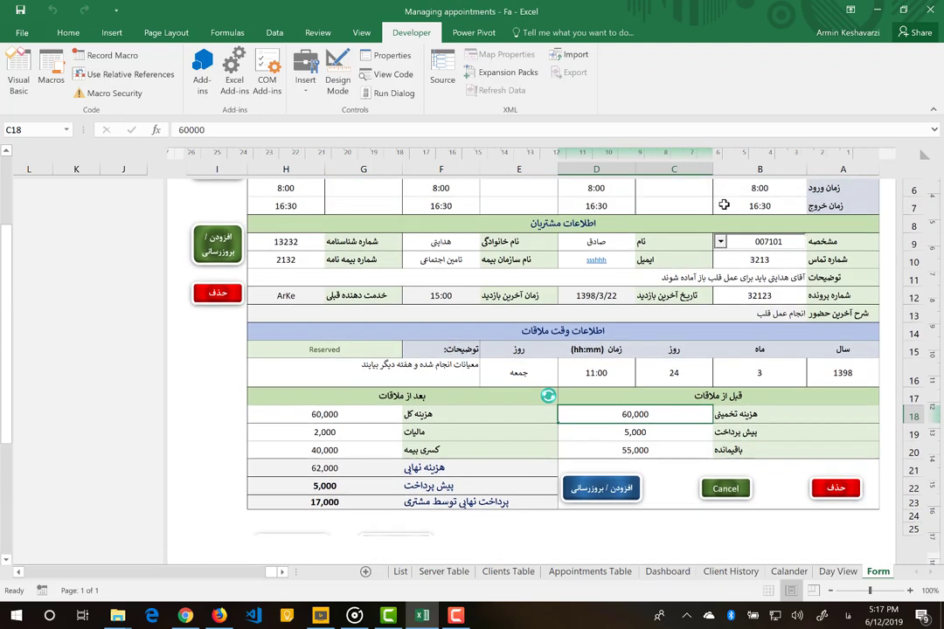
# - Pick the other client ID in B9 and delete their 1398/3/20 15:00 appointment, leaving status Free and payment 0
pyautogui.click(722, 243)
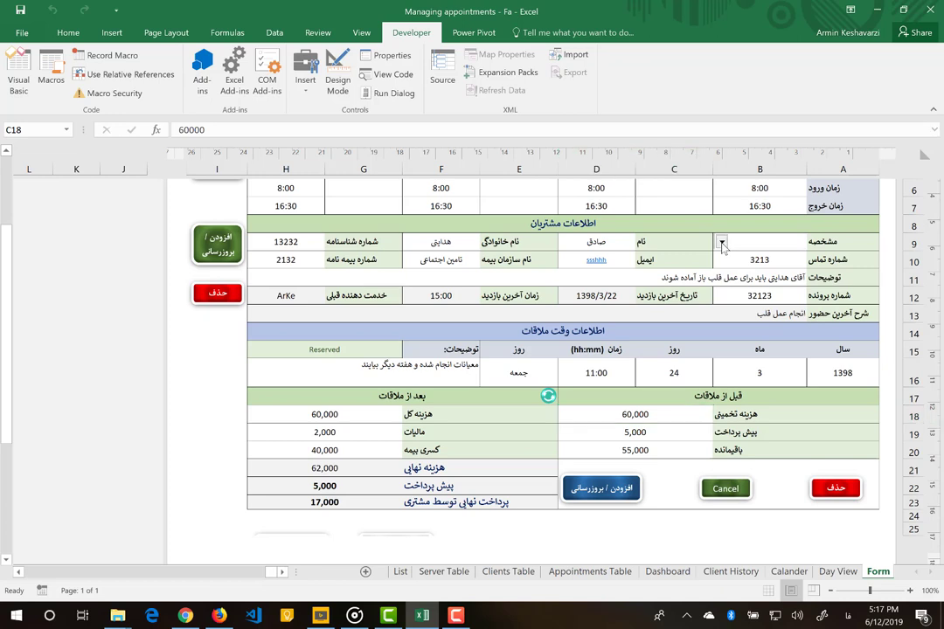
pyautogui.click(722, 243)
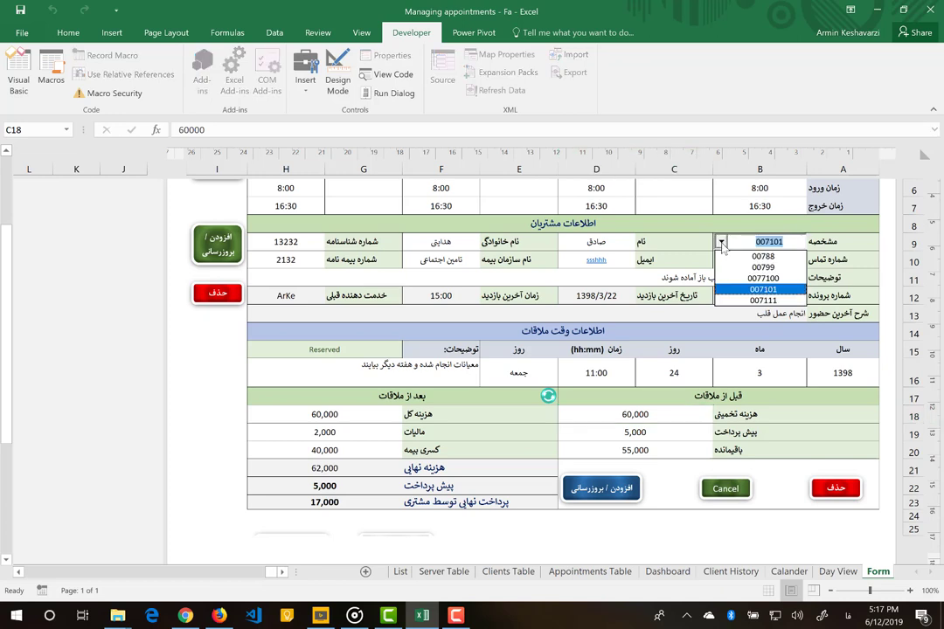
pyautogui.click(763, 287)
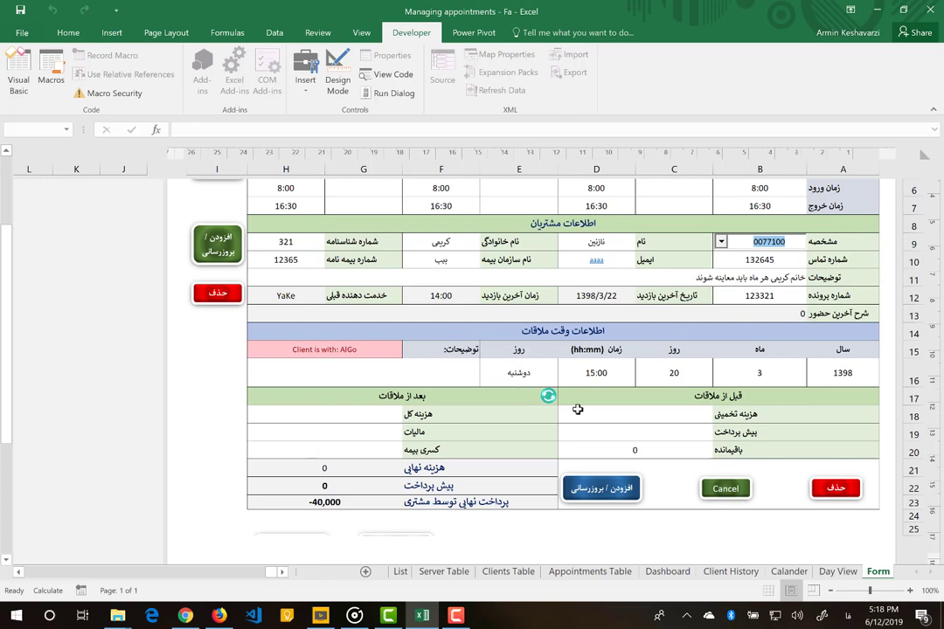
pyautogui.click(726, 488)
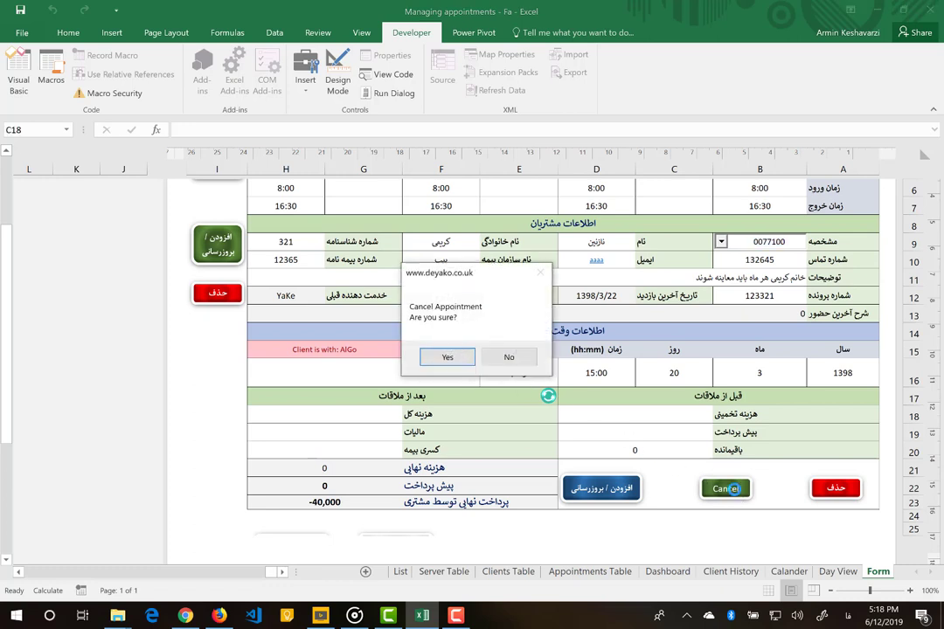
pyautogui.click(442, 355)
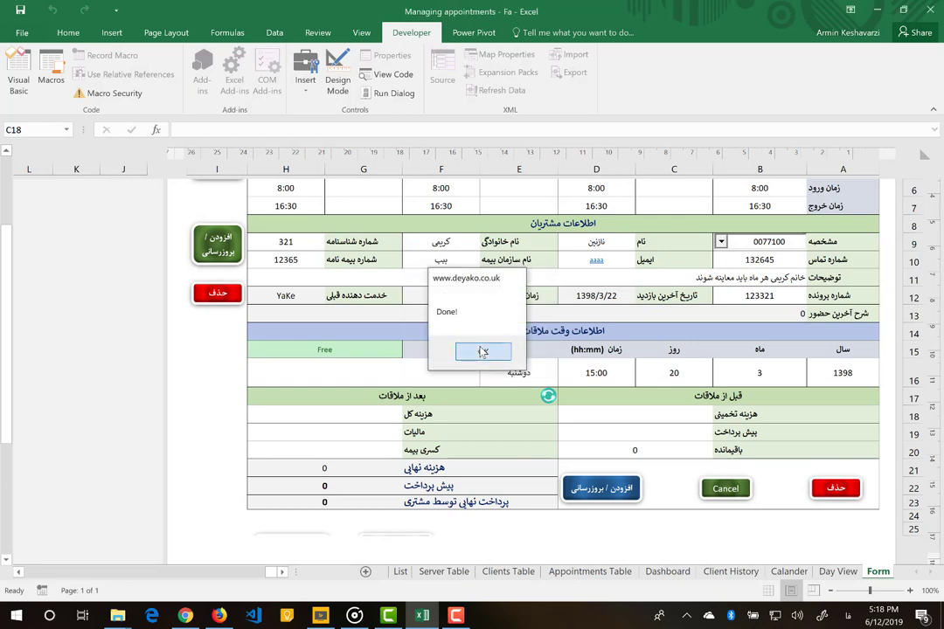
pyautogui.click(483, 352)
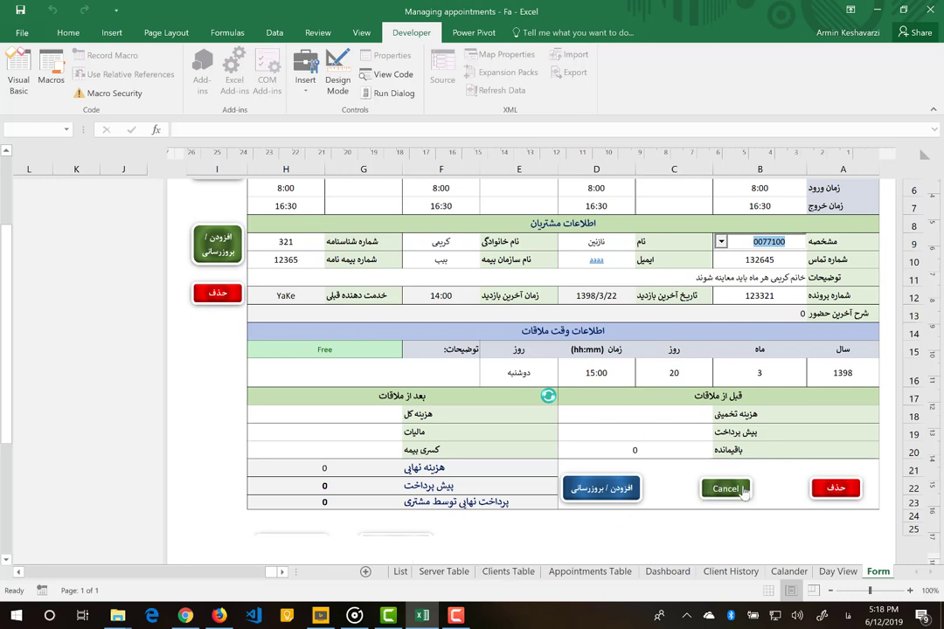
# - Glance at the appointments table, then show the form in Normal view zoomed out to 80%
pyautogui.click(592, 573)
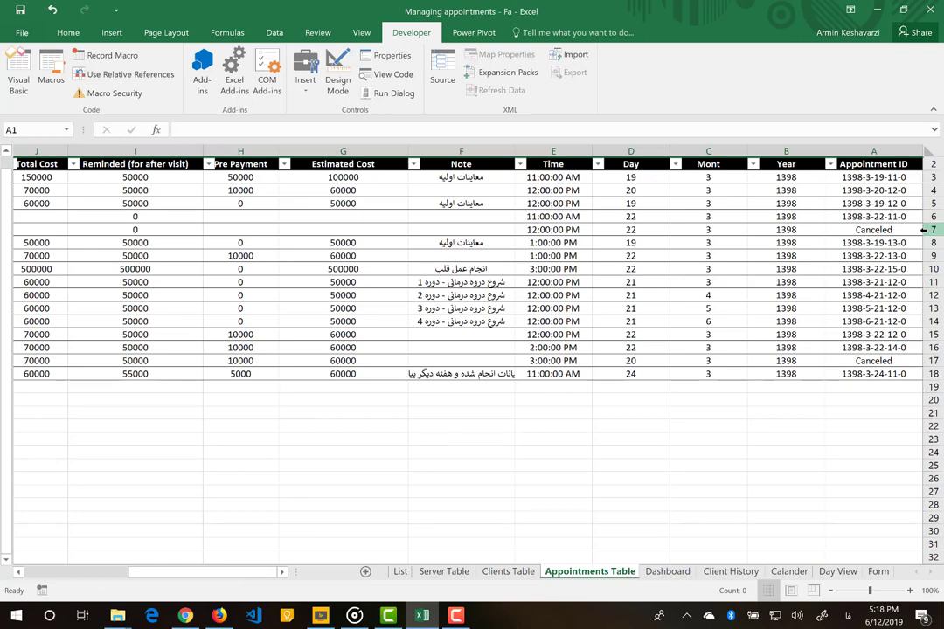
pyautogui.click(879, 574)
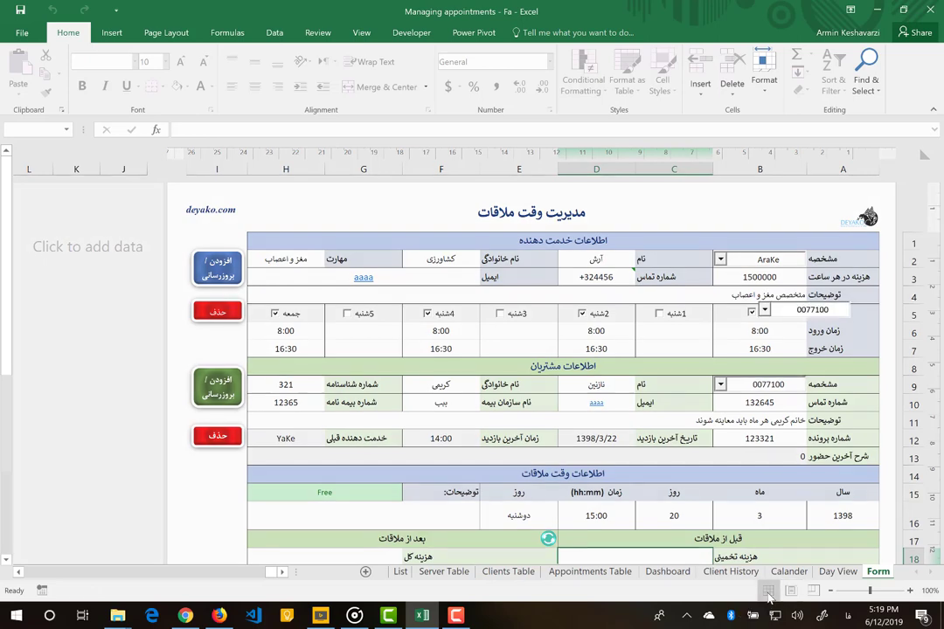
pyautogui.click(769, 592)
pyautogui.scroll(-4, 810, 388)
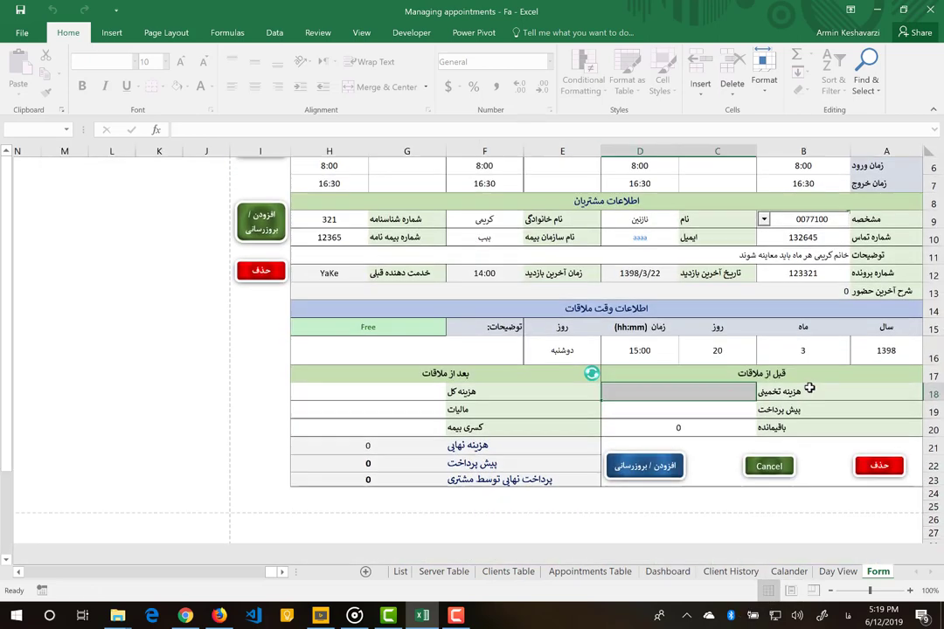
pyautogui.scroll(4, 809, 387)
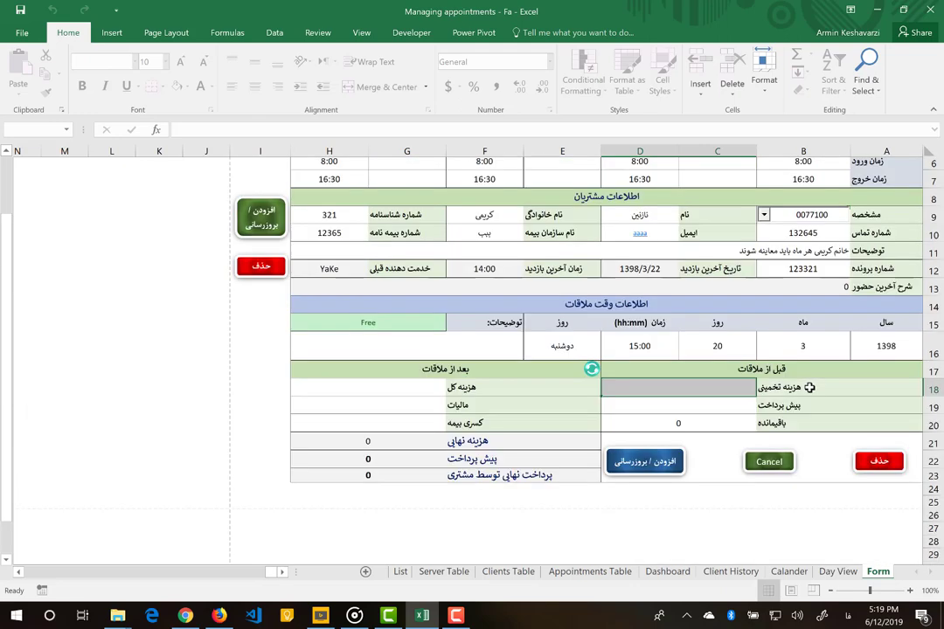
pyautogui.click(832, 591)
pyautogui.click(832, 591)
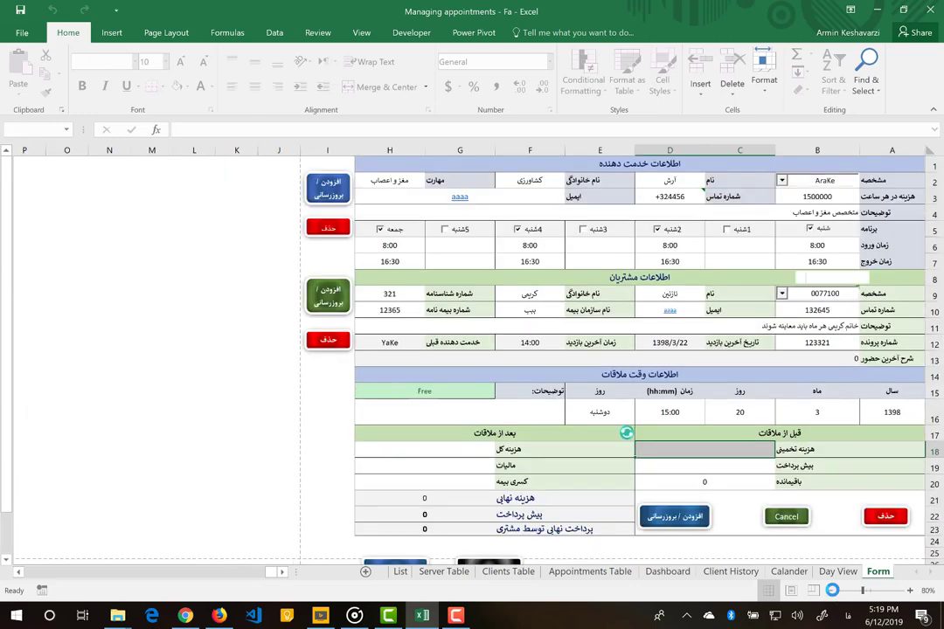
pyautogui.click(831, 591)
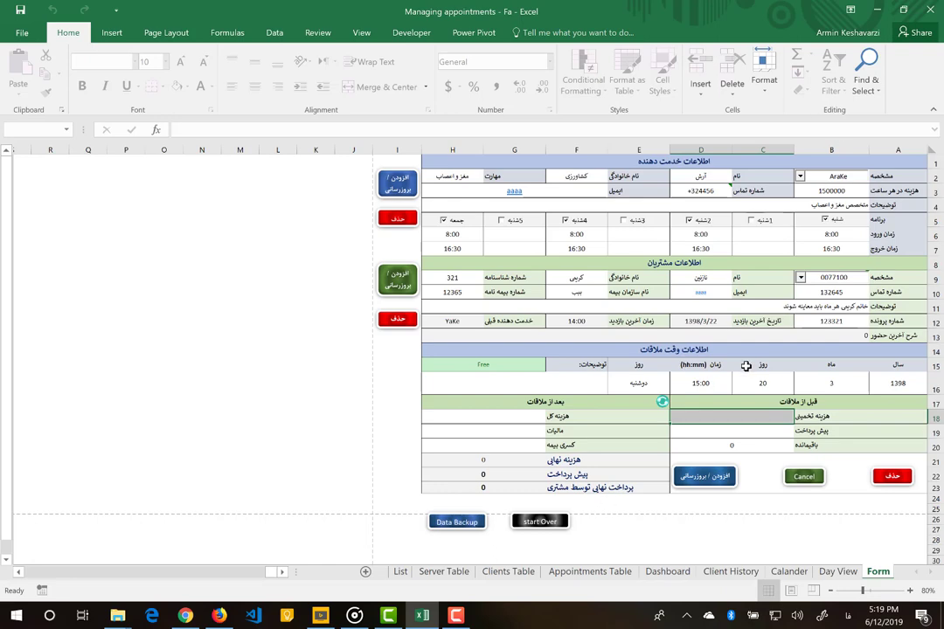
# - Run the Data Backup button under the form to back up the appointment data
pyautogui.scroll(-4, 744, 368)
pyautogui.scroll(1, 746, 367)
pyautogui.scroll(3, 746, 366)
pyautogui.click(465, 527)
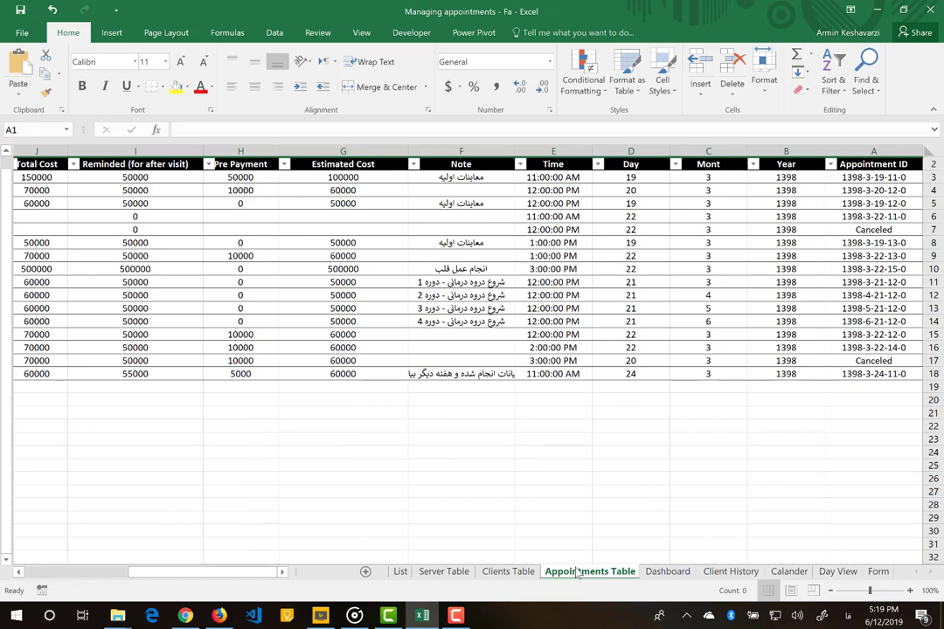
# - Return to the Form sheet showing the 1398/3/20 appointment at 15:00
pyautogui.click(878, 572)
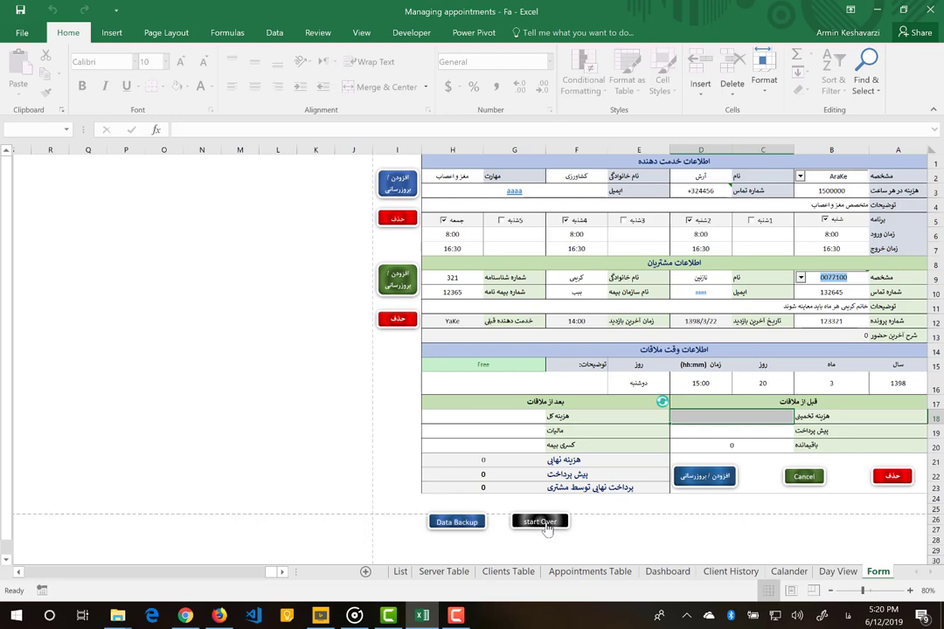
# - Open the Day View sheet and choose day 22
pyautogui.click(840, 571)
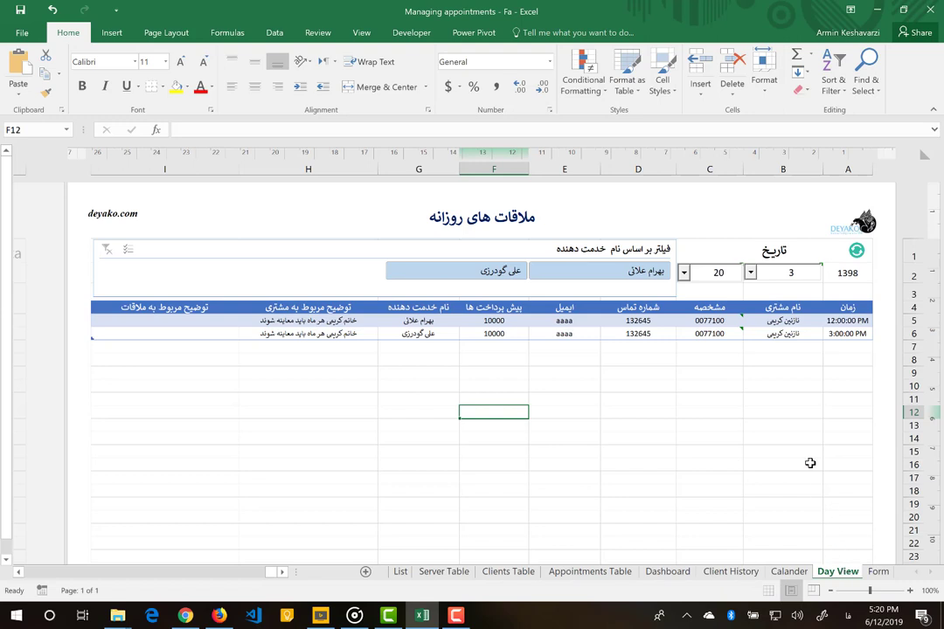
pyautogui.click(684, 273)
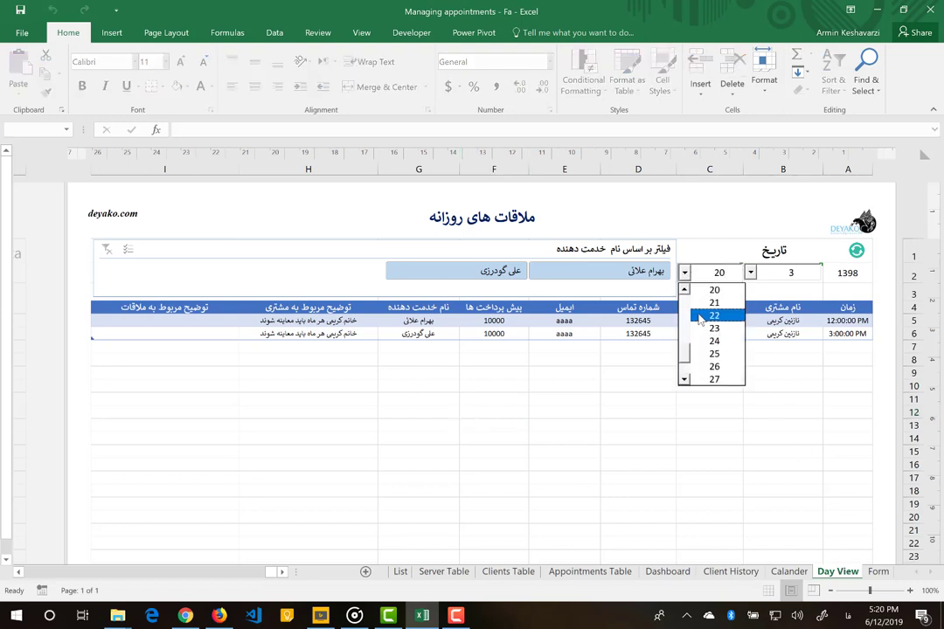
pyautogui.click(699, 316)
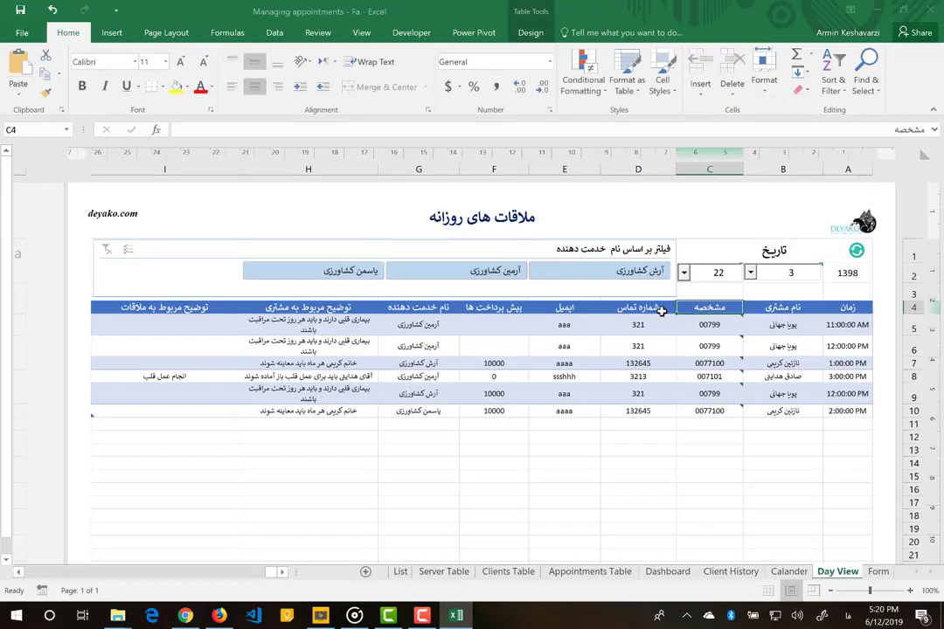
# - Review the first two appointments' names, times and providers, then filter to the first provider
pyautogui.click(820, 319)
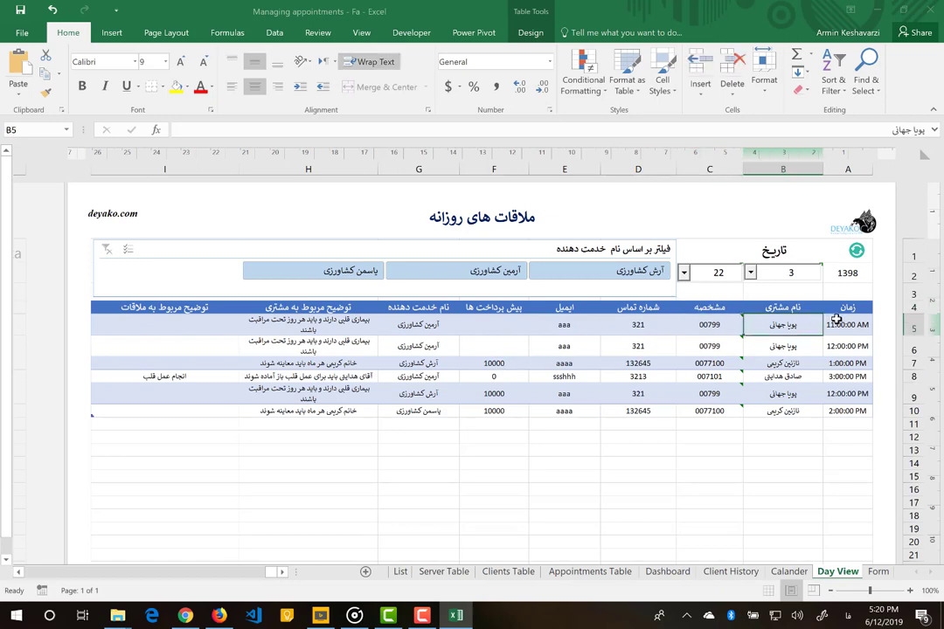
pyautogui.click(835, 326)
pyautogui.click(834, 348)
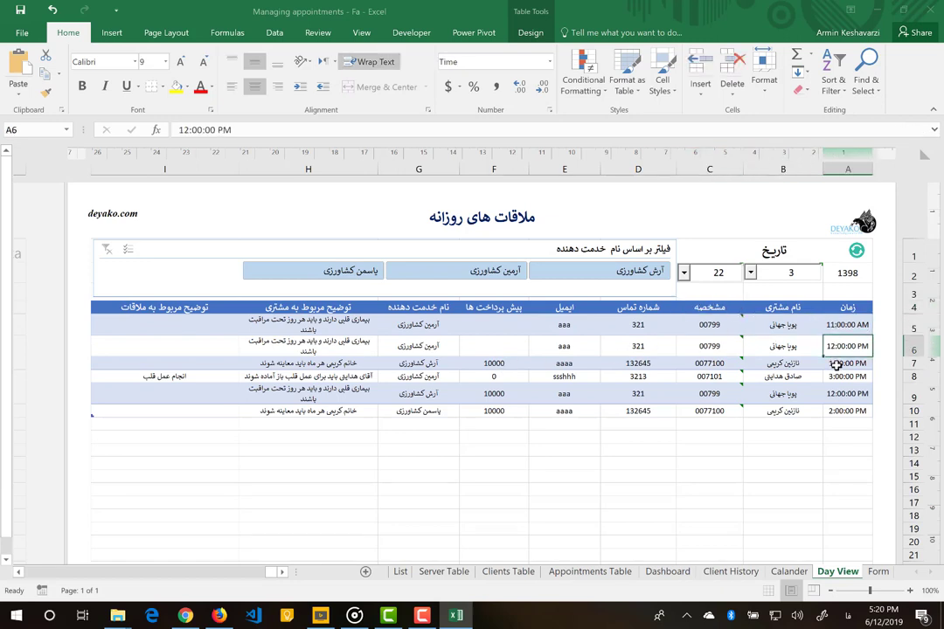
pyautogui.click(429, 347)
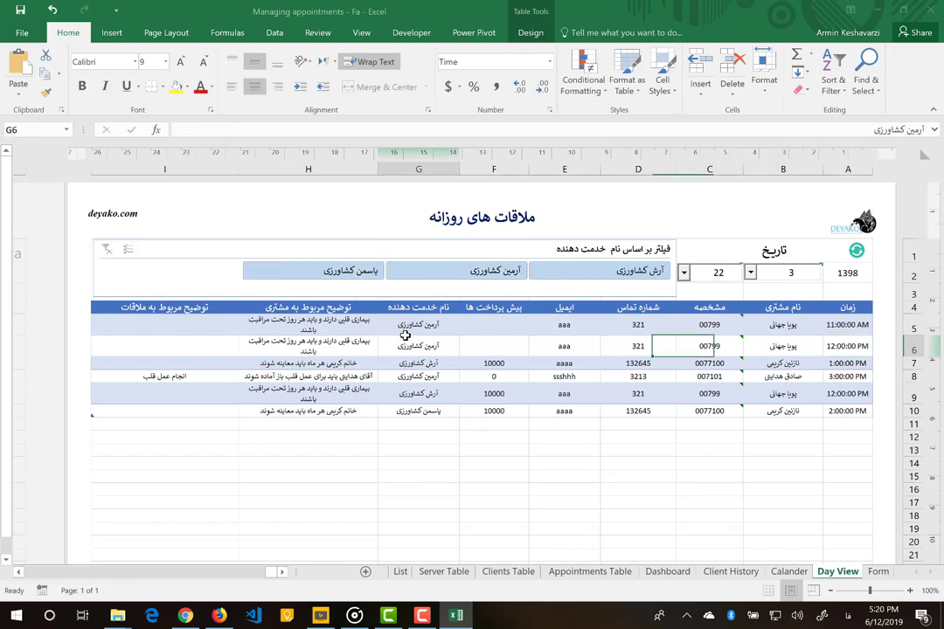
pyautogui.click(426, 323)
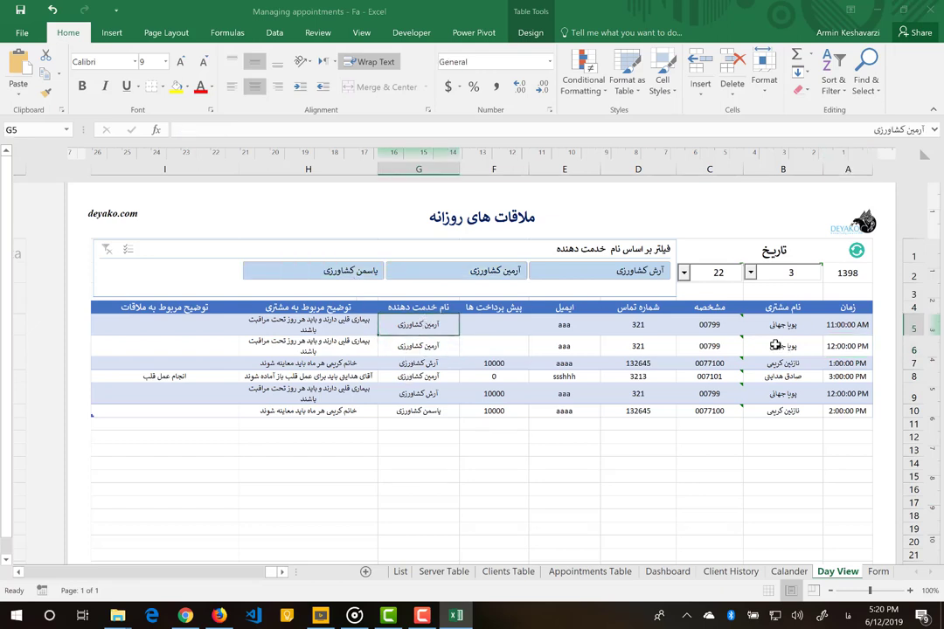
pyautogui.click(585, 275)
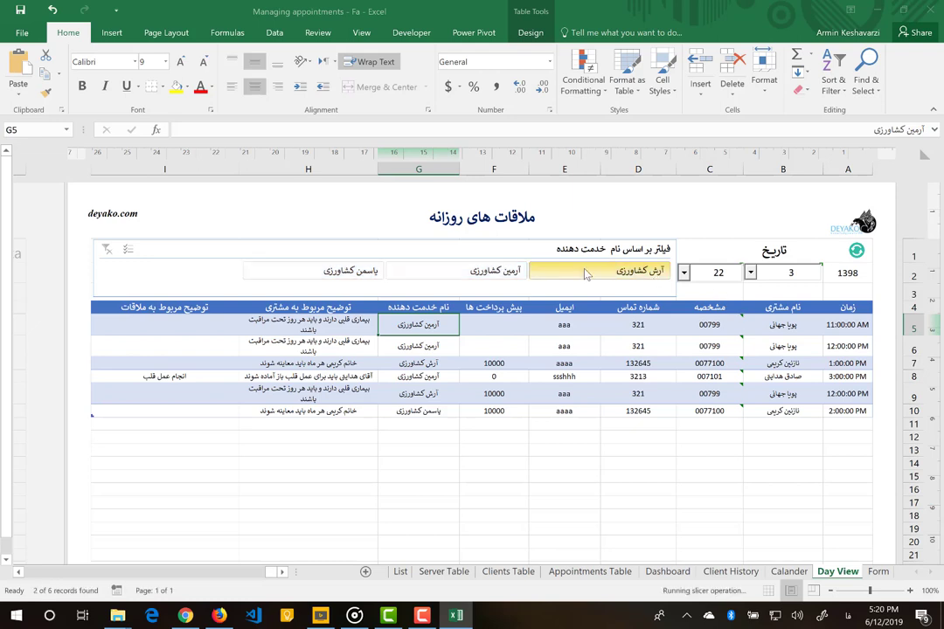
# - Try each provider filter, clear it so all six appointments show, then open the Calander sheet
pyautogui.click(499, 275)
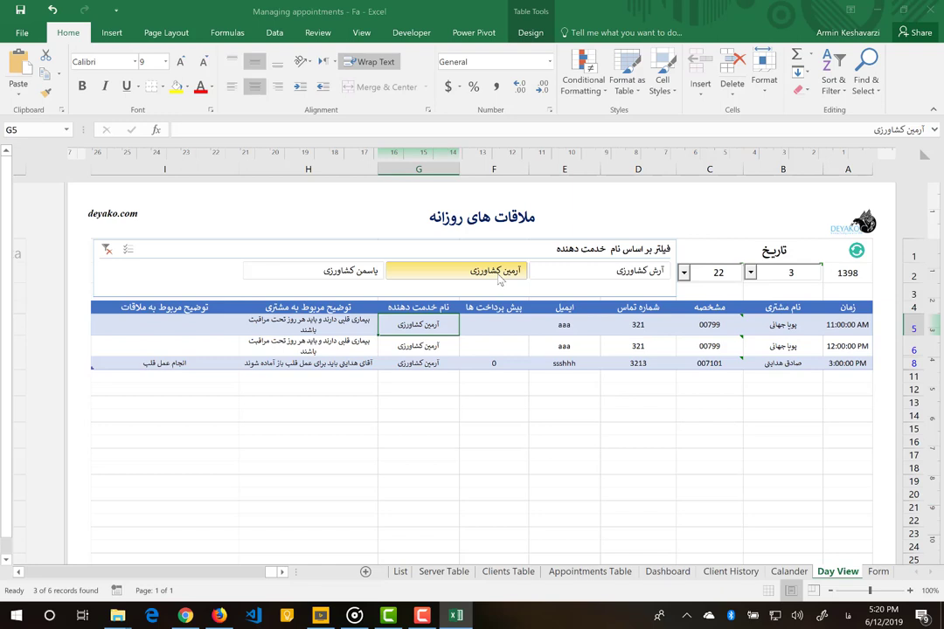
pyautogui.click(355, 275)
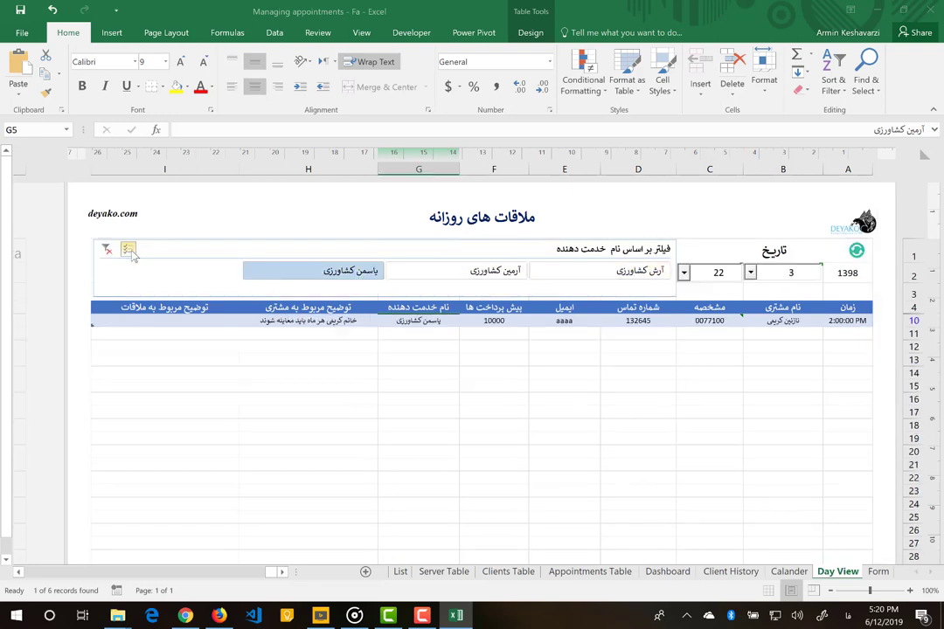
pyautogui.click(494, 280)
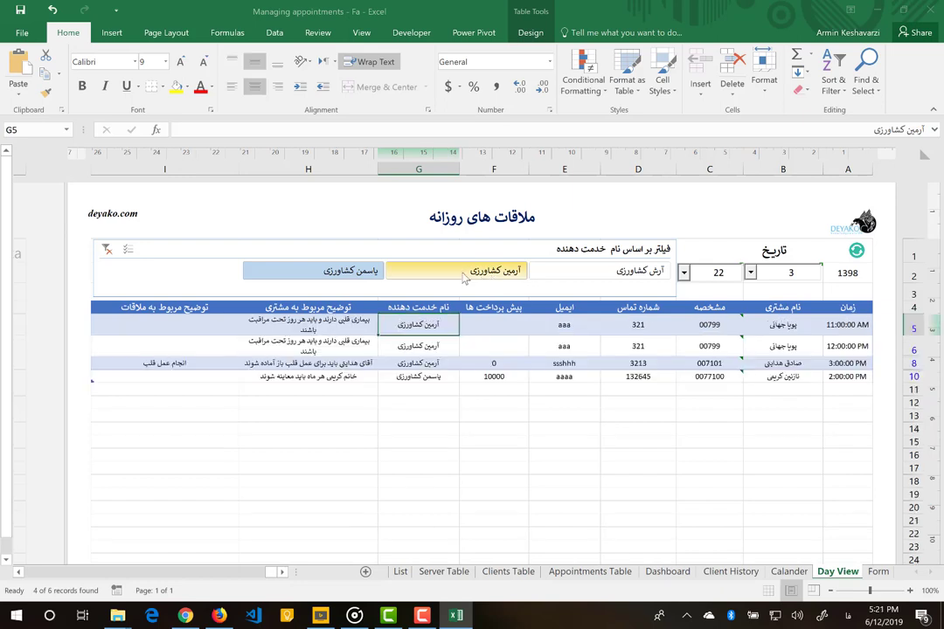
pyautogui.click(109, 251)
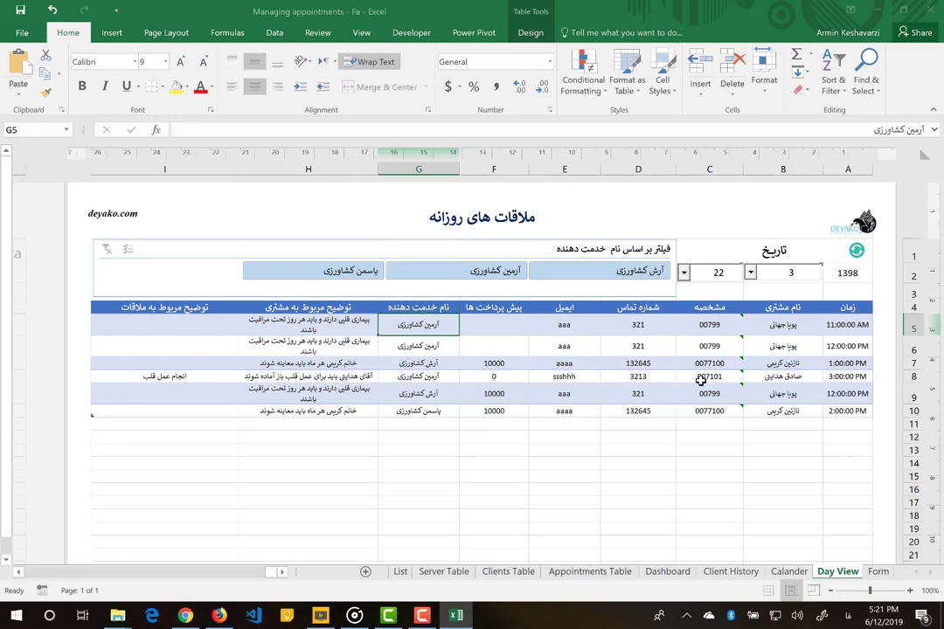
pyautogui.click(790, 572)
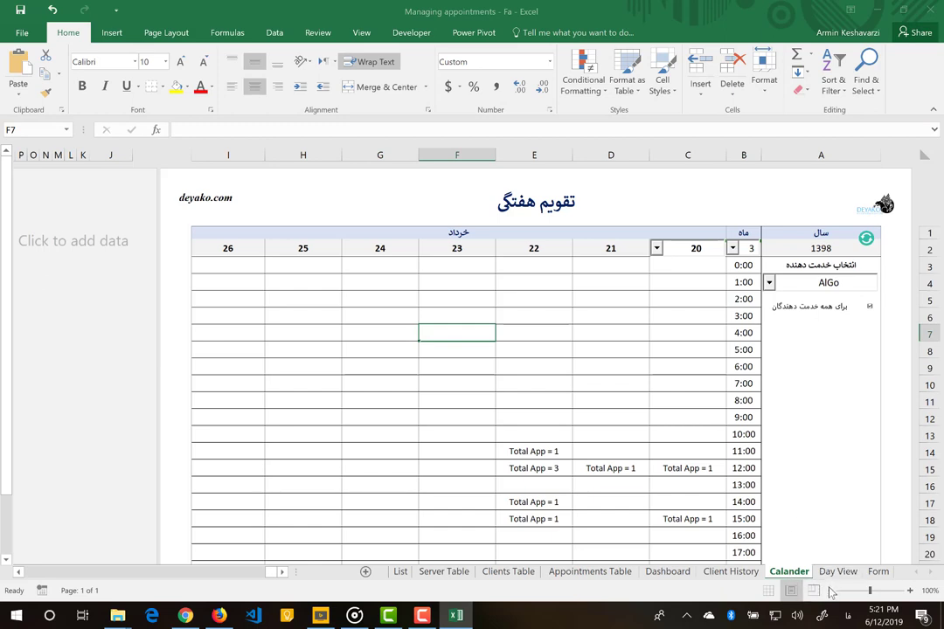
# - Toggle the calendar between Normal and Page Layout, then zoom out to reveal the totals row
pyautogui.click(769, 591)
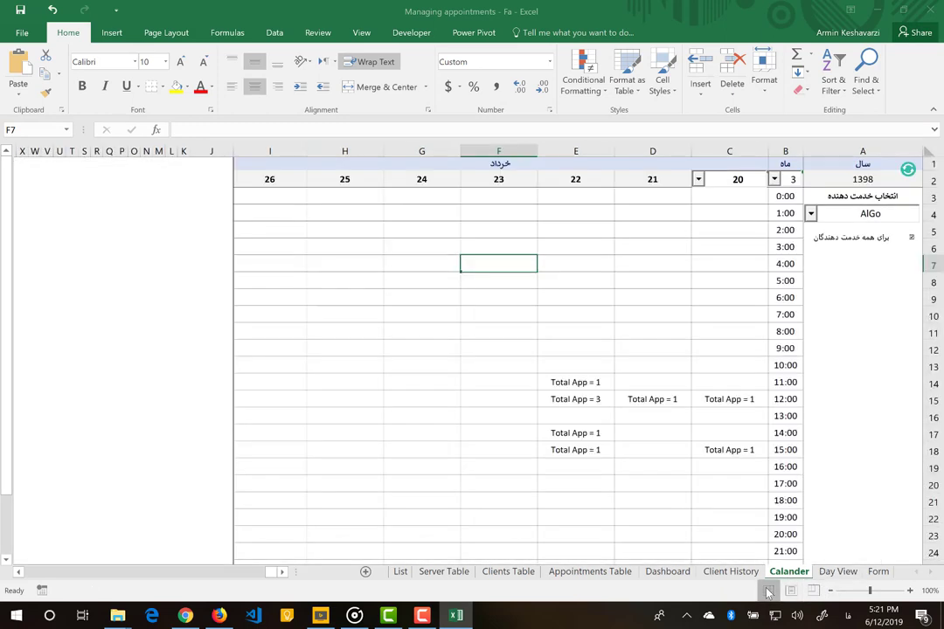
pyautogui.click(790, 591)
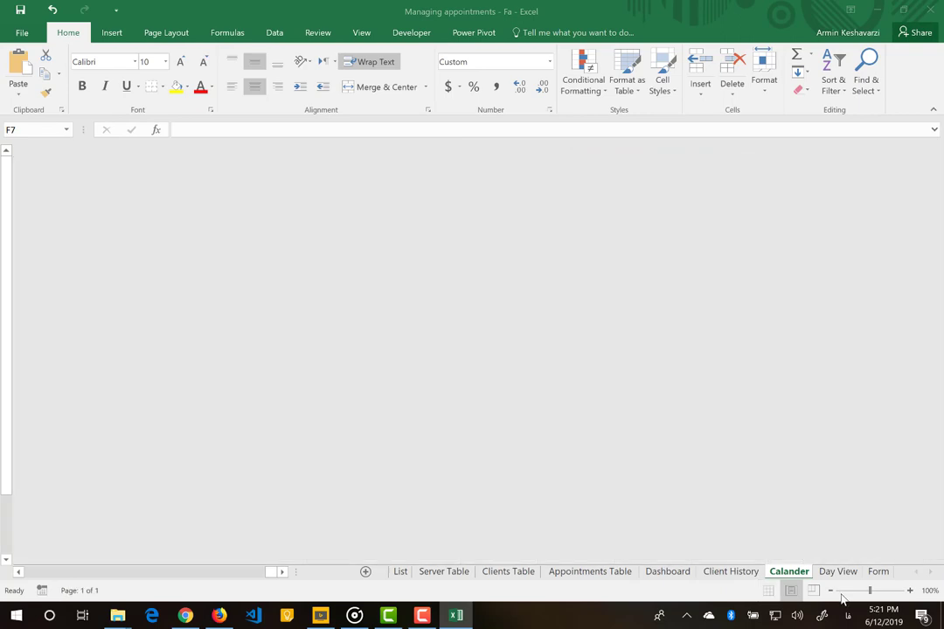
pyautogui.click(831, 591)
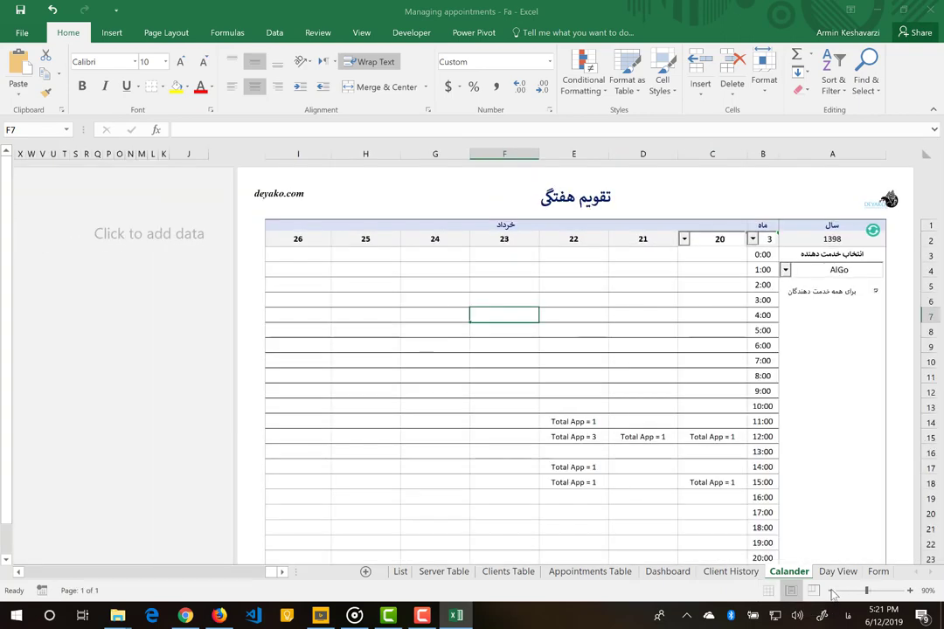
pyautogui.click(832, 592)
pyautogui.click(831, 592)
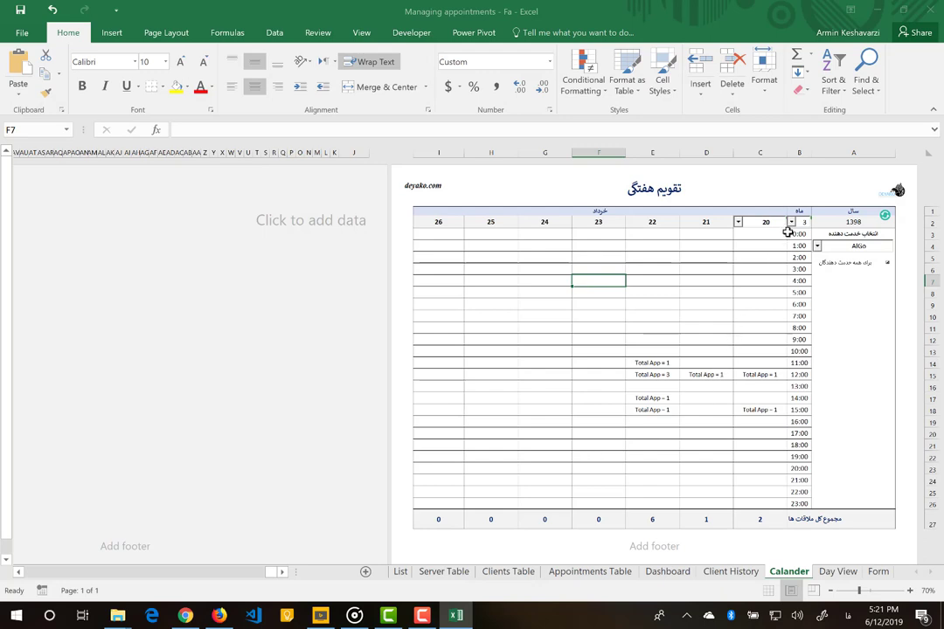
# - Set the week's starting day to 17, after trying days 26 and 20
pyautogui.click(739, 222)
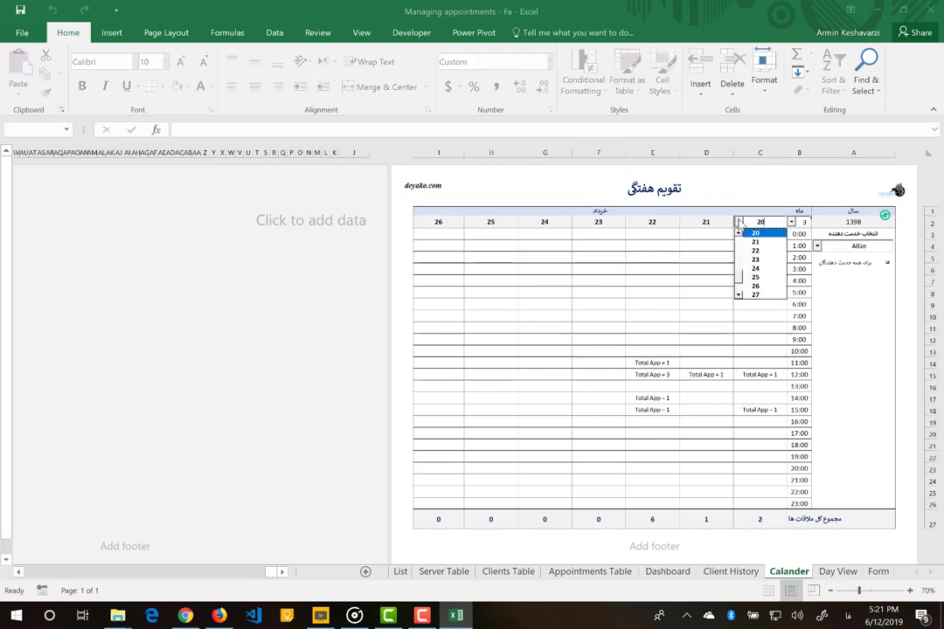
pyautogui.click(754, 287)
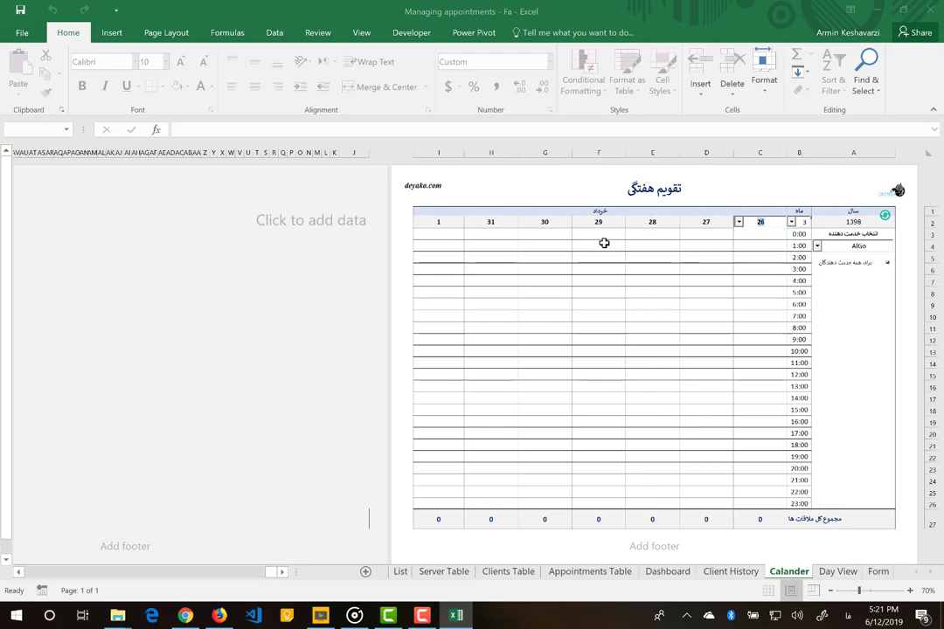
pyautogui.click(739, 222)
pyautogui.click(738, 233)
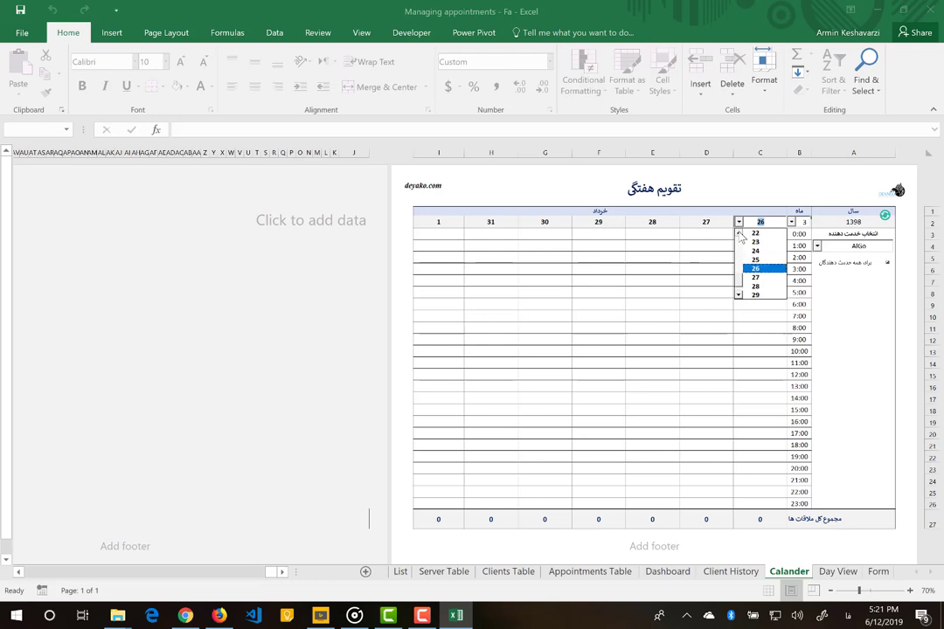
pyautogui.click(755, 242)
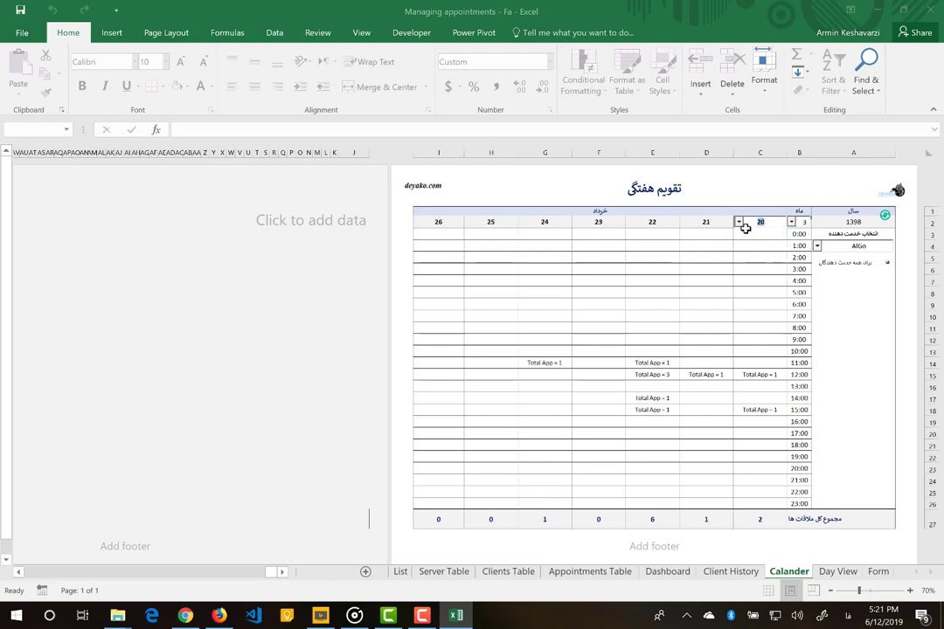
pyautogui.click(738, 222)
pyautogui.scroll(4, 739, 236)
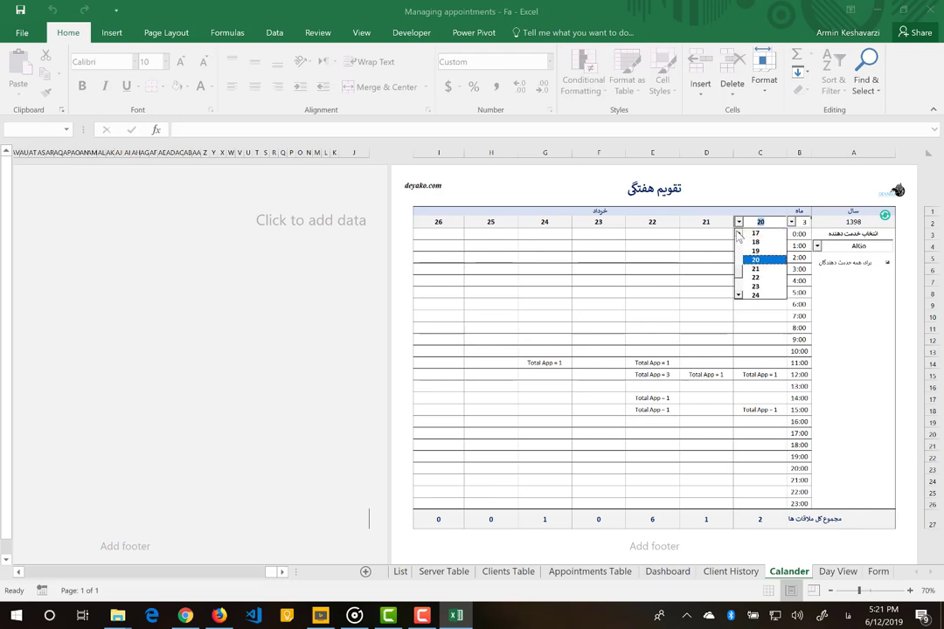
pyautogui.click(757, 242)
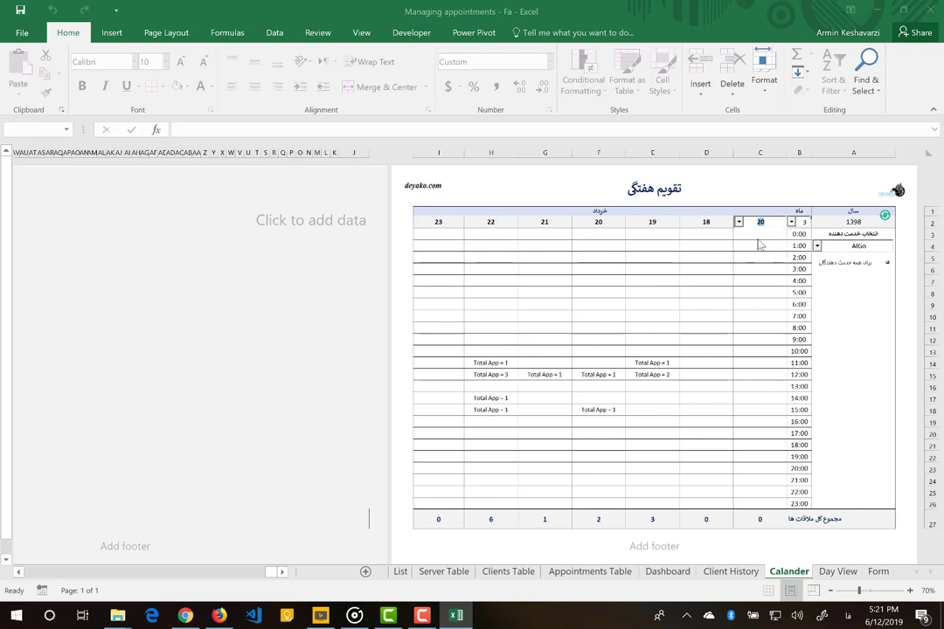
pyautogui.click(700, 386)
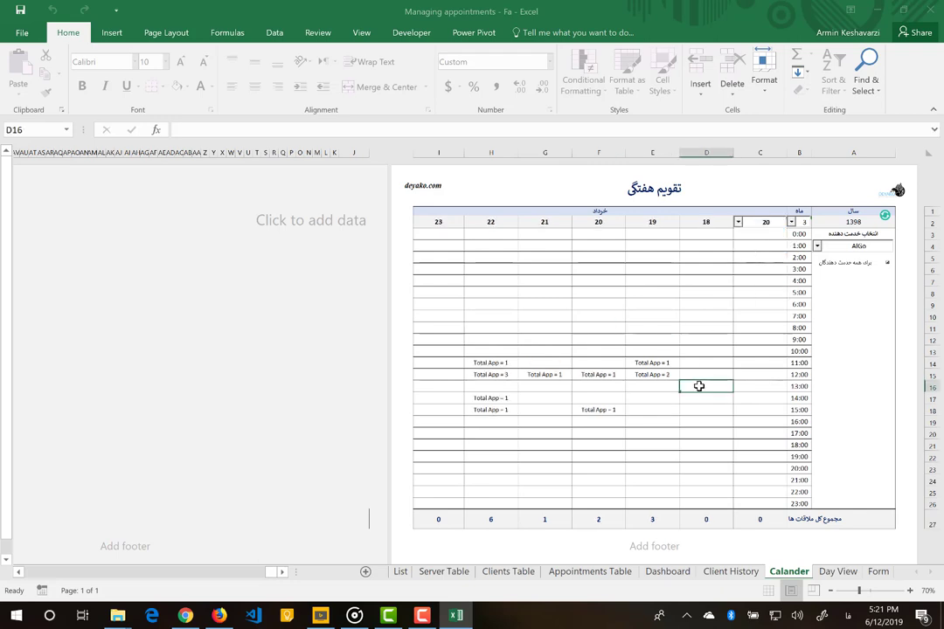
# - Check the hourly counts on days 19–22, then limit the calendar to the selected provider
pyautogui.click(641, 364)
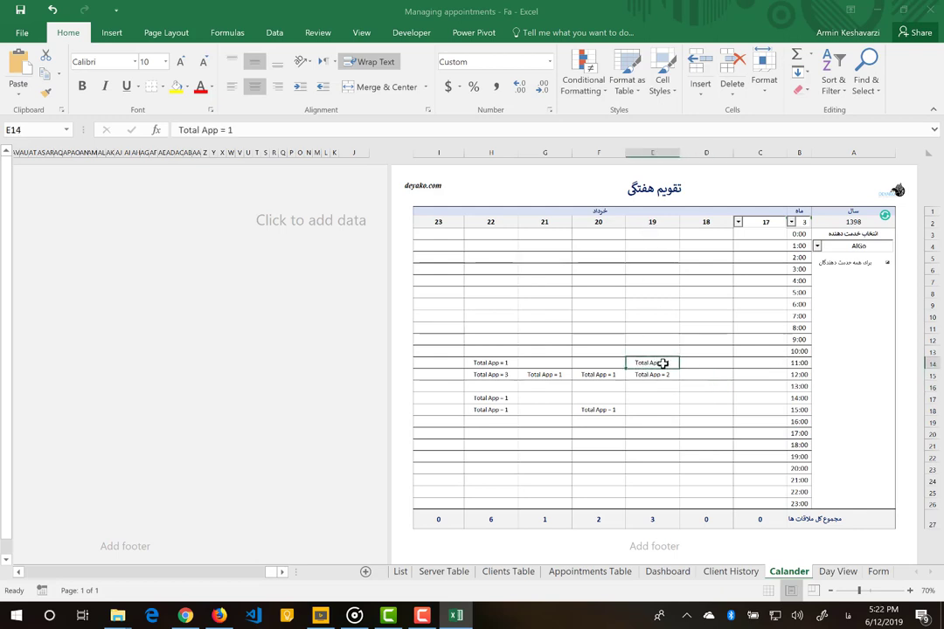
pyautogui.click(667, 372)
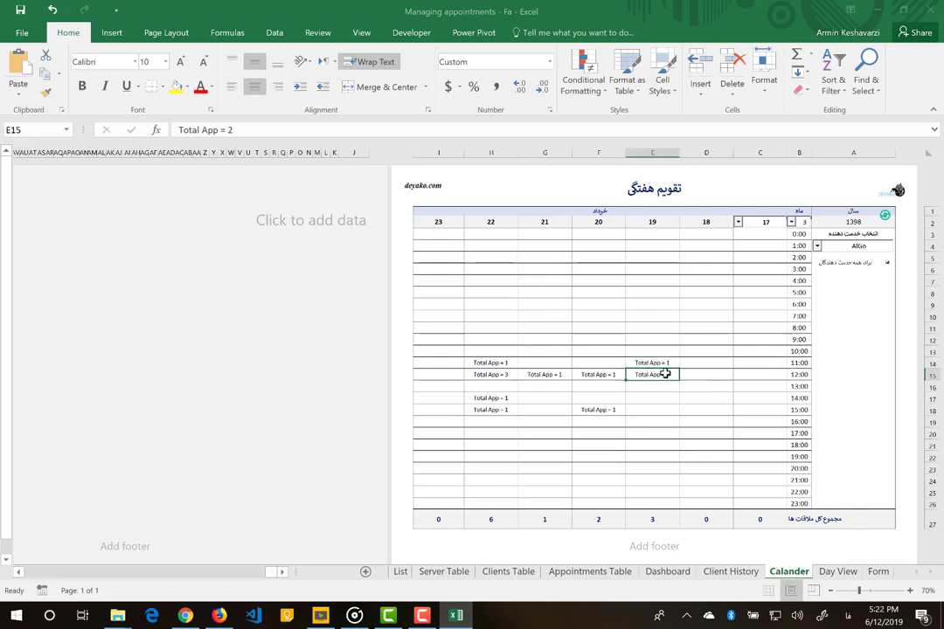
pyautogui.rightClick(597, 364)
pyautogui.press('Escape')
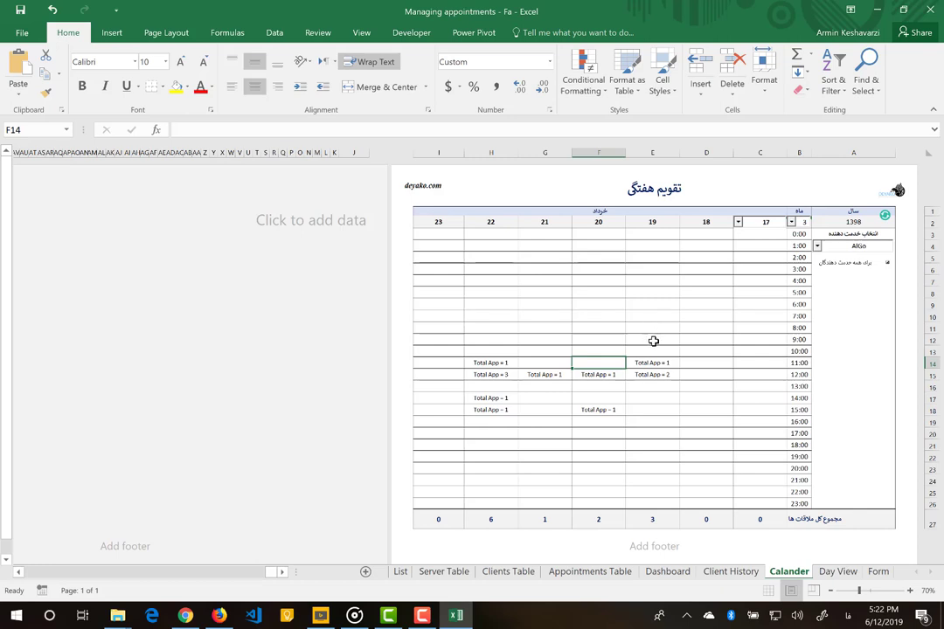
pyautogui.click(658, 375)
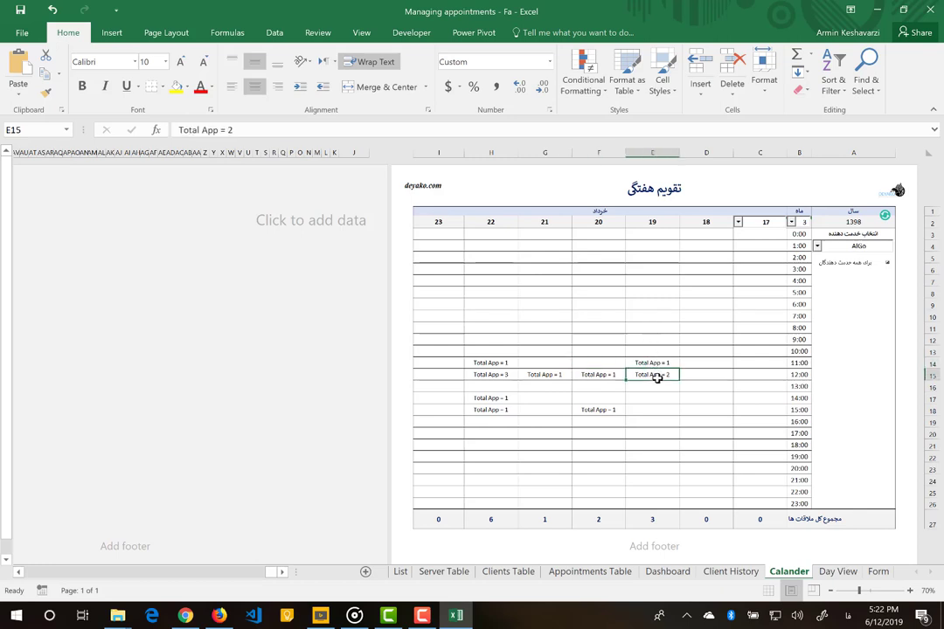
pyautogui.click(495, 398)
pyautogui.click(502, 375)
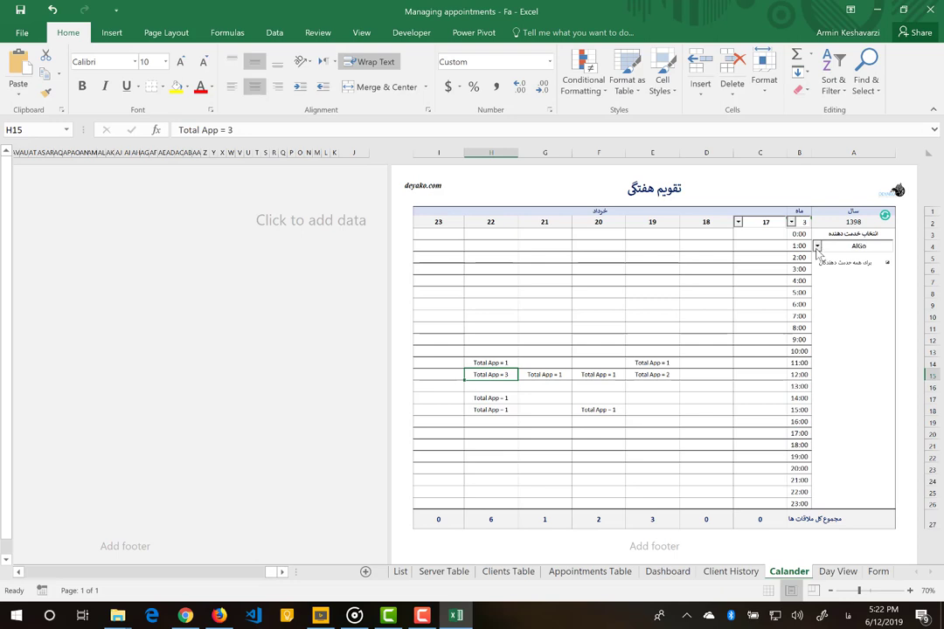
pyautogui.click(887, 271)
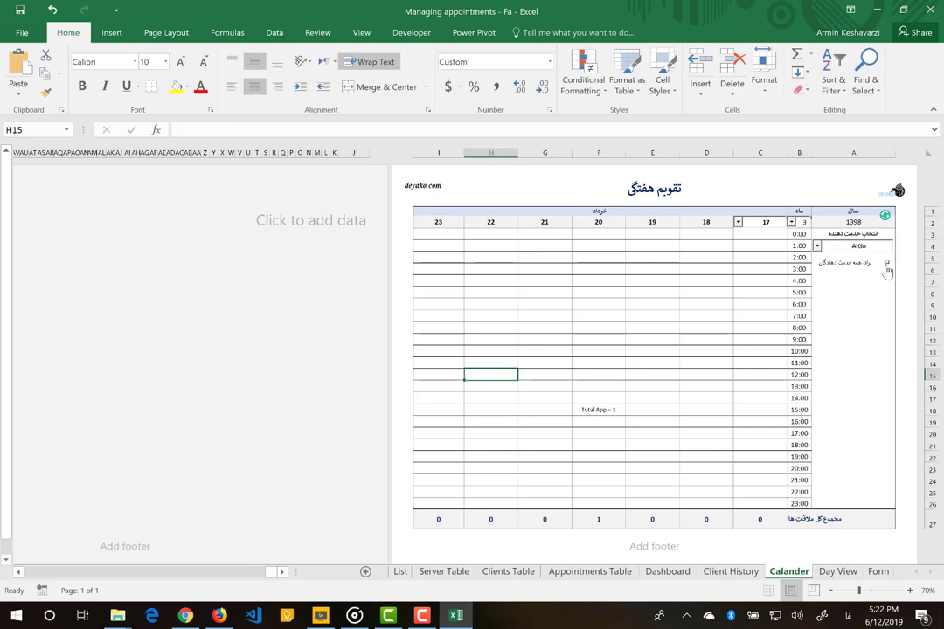
# - Switch to another provider, count all providers' appointments again, and open Client History
pyautogui.click(817, 246)
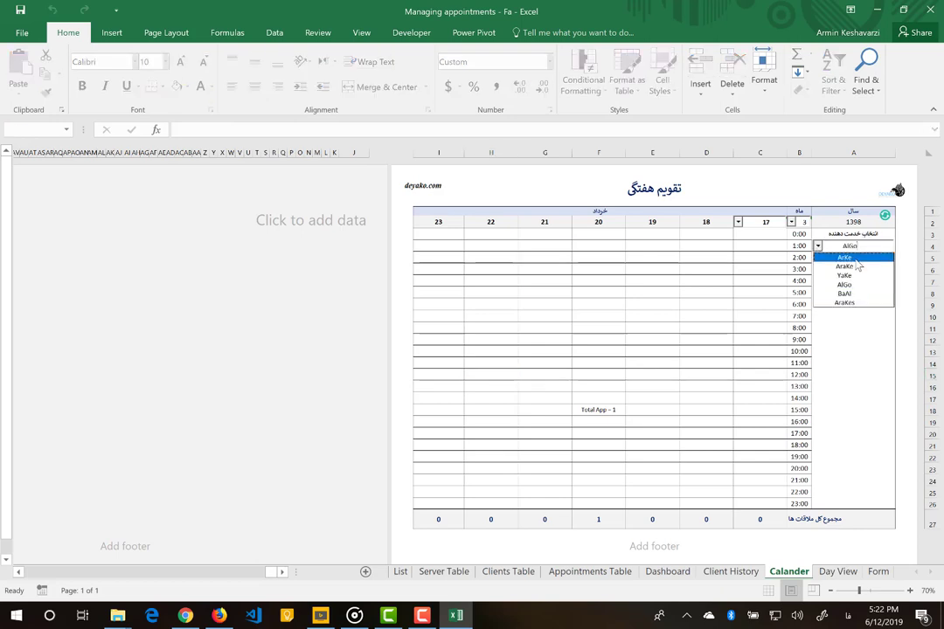
pyautogui.click(845, 258)
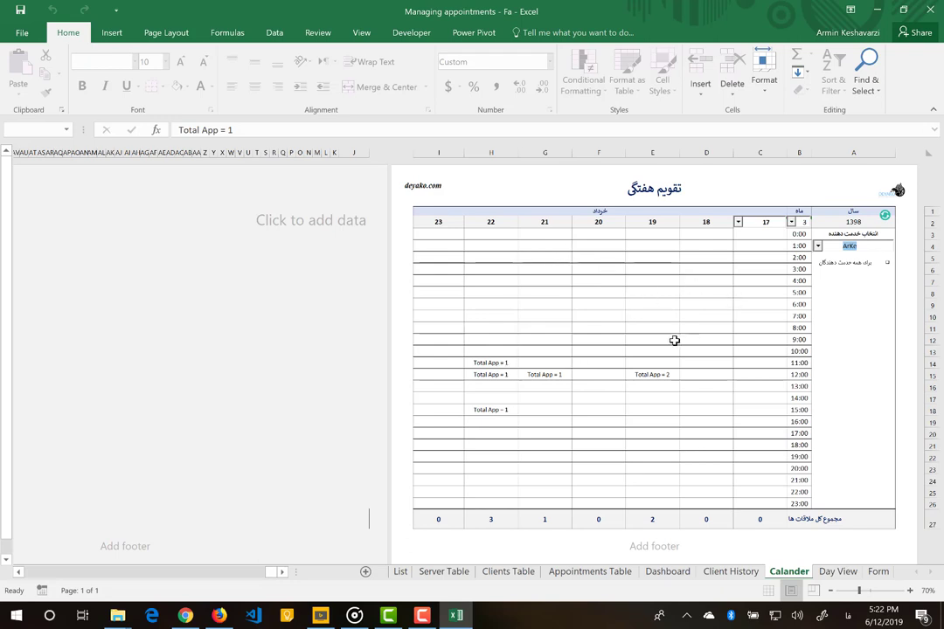
pyautogui.click(887, 265)
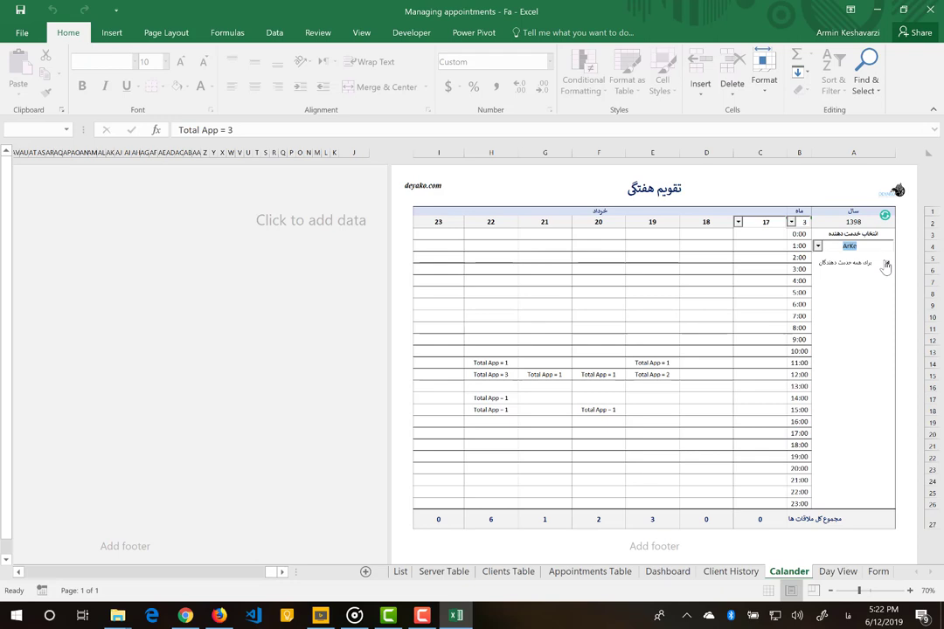
pyautogui.click(730, 573)
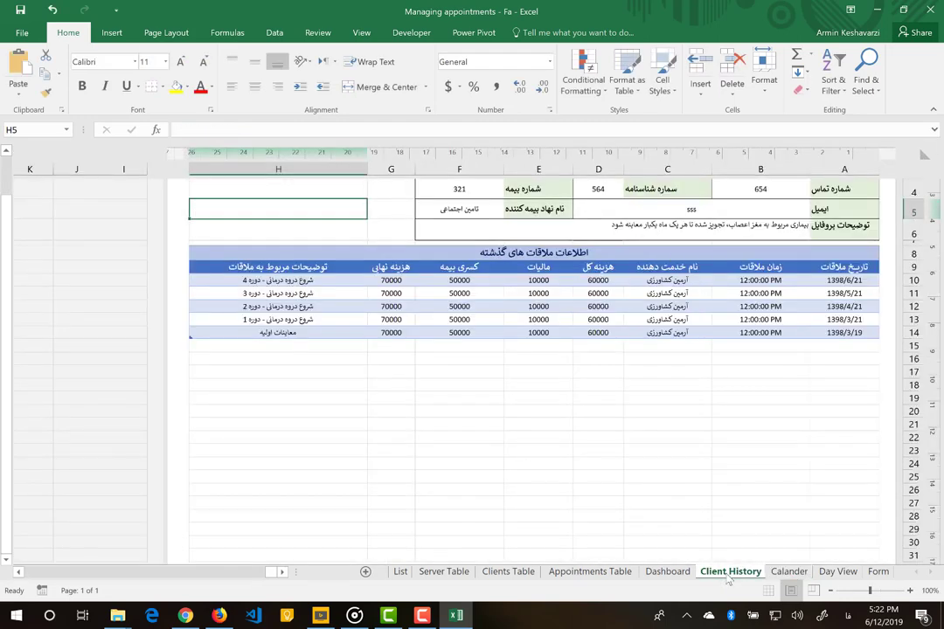
# - Type a new client number into the combo box to load that client's profile
pyautogui.scroll(3, 737, 374)
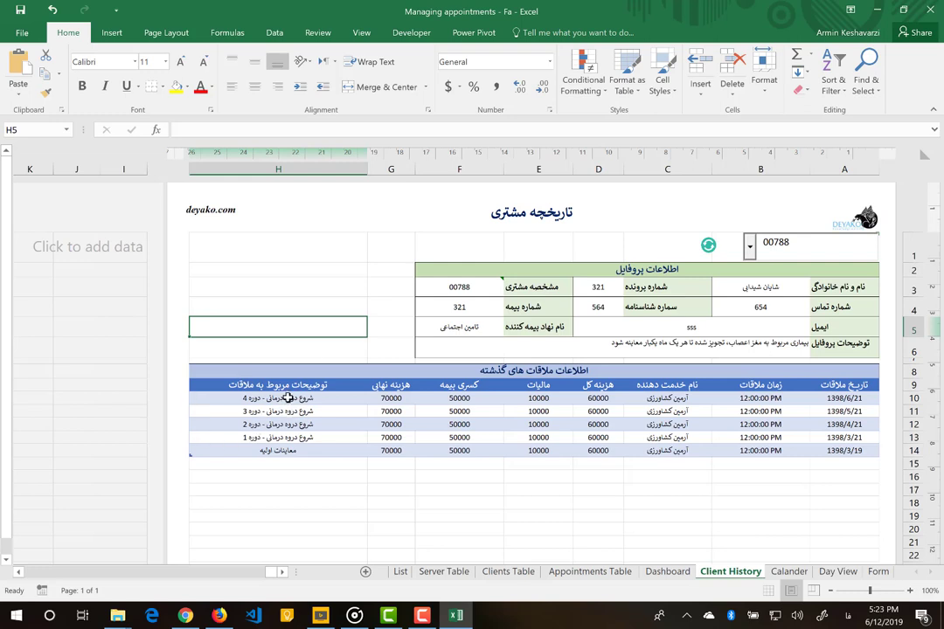
pyautogui.doubleClick(781, 248)
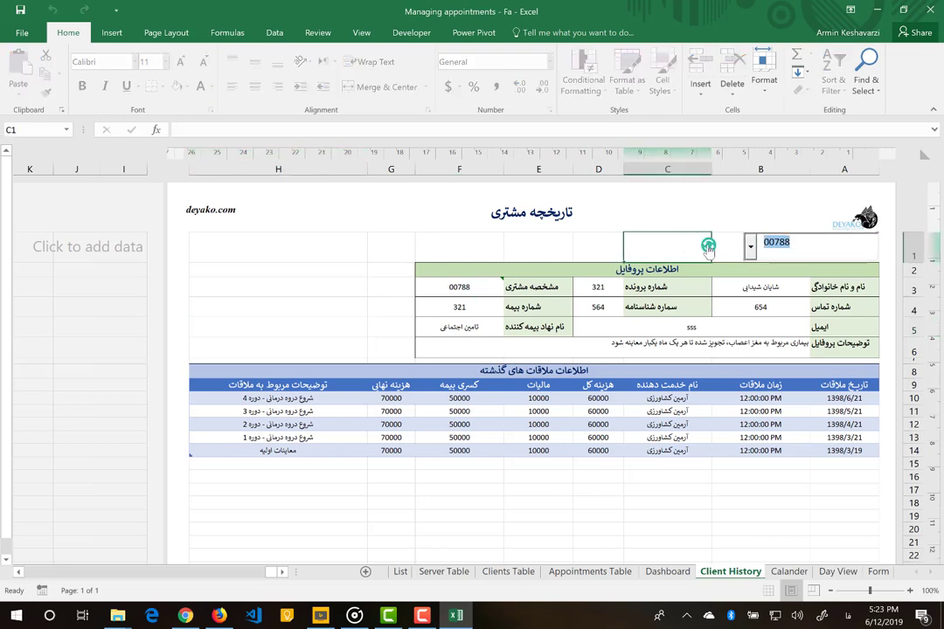
pyautogui.click(710, 248)
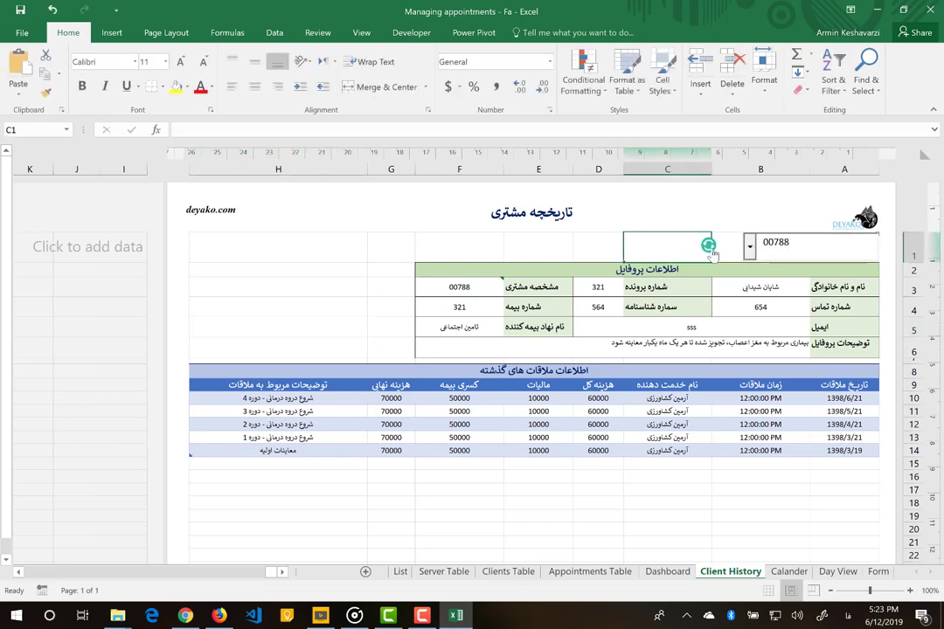
pyautogui.doubleClick(770, 244)
pyautogui.write('00711')
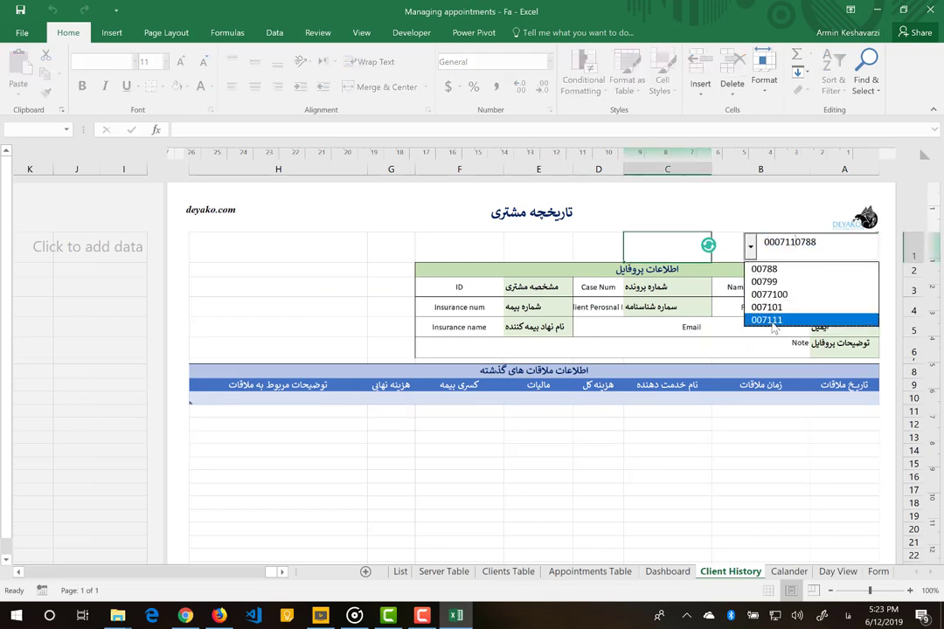
pyautogui.click(769, 321)
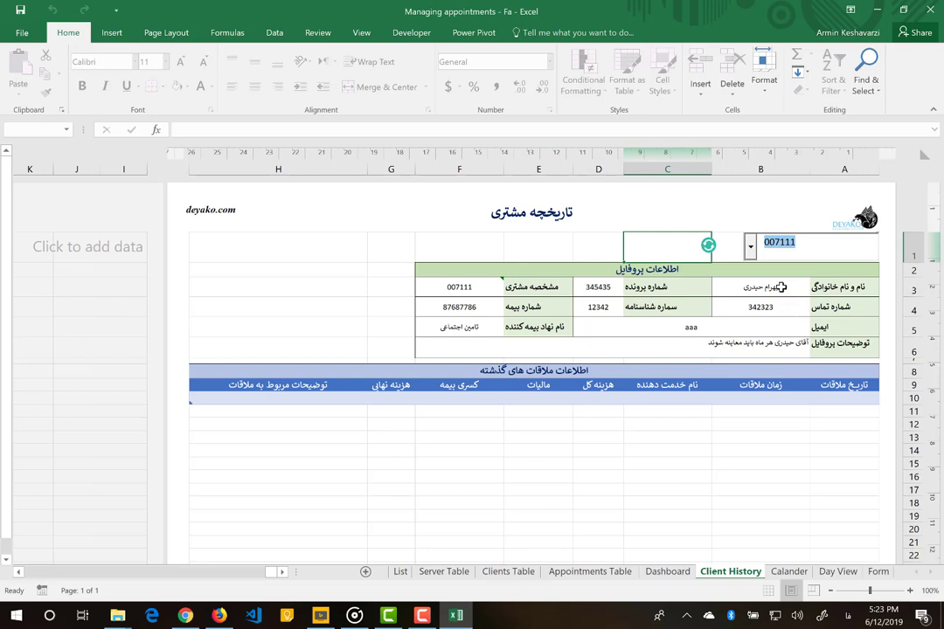
# - Pick another client from the dropdown and review the notes of their three visits
pyautogui.click(750, 246)
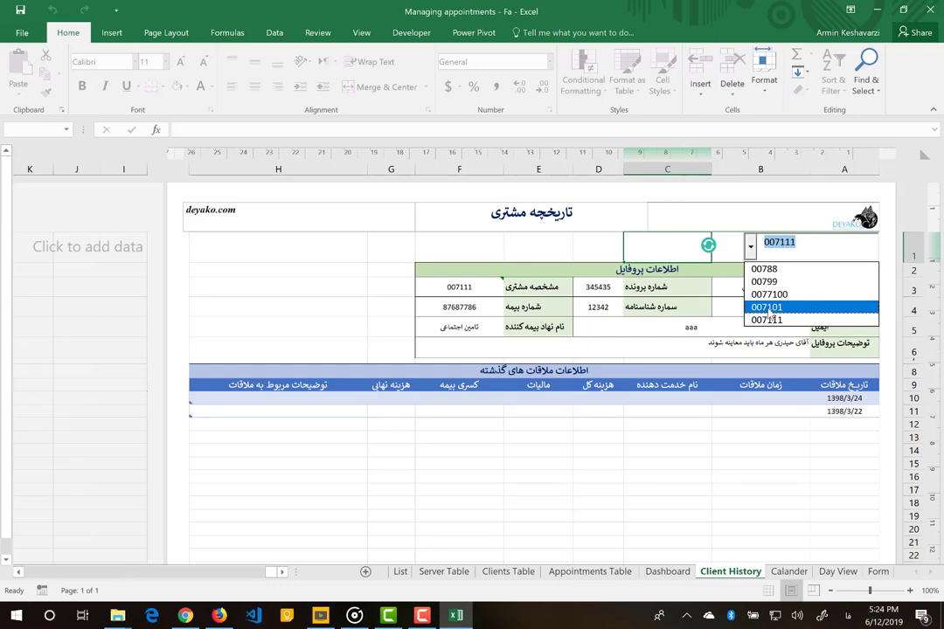
pyautogui.click(769, 317)
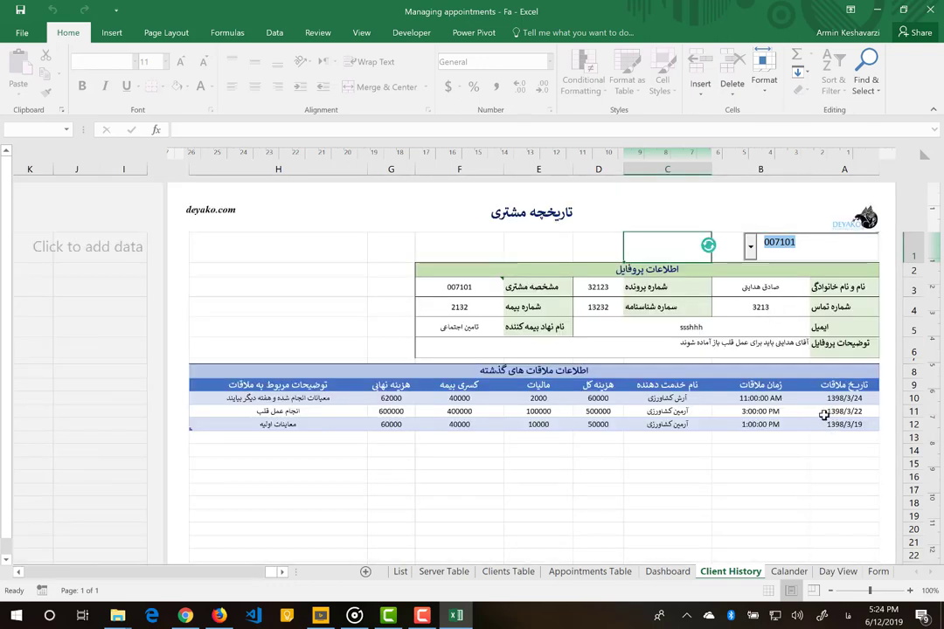
pyautogui.click(288, 398)
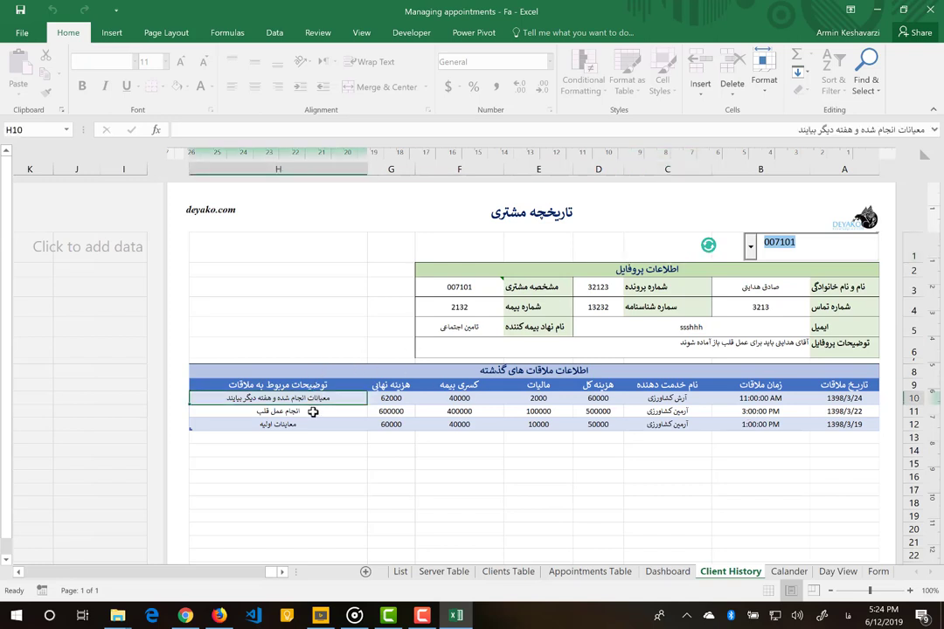
pyautogui.click(312, 412)
pyautogui.click(308, 425)
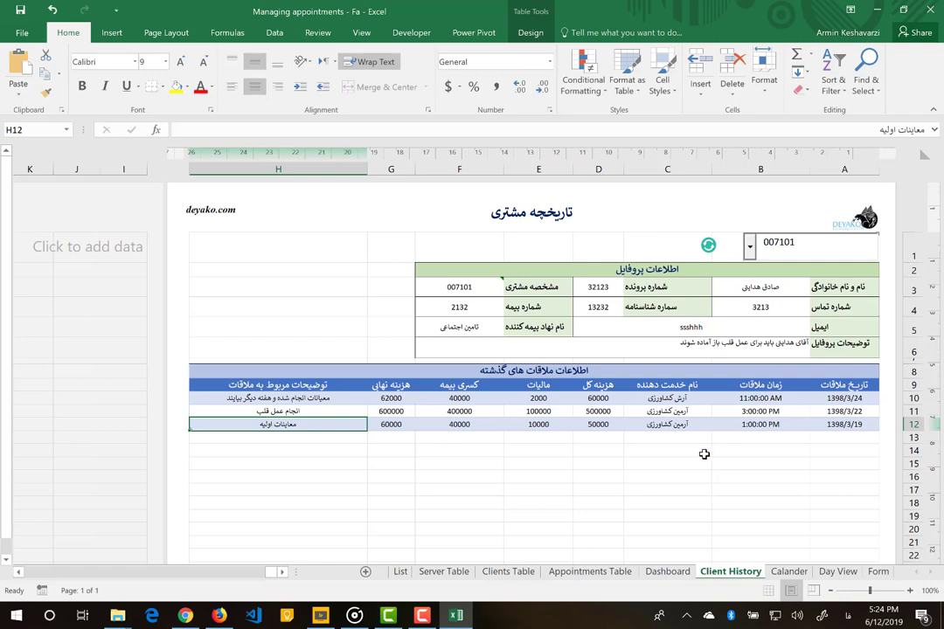
# - Refresh the Dashboard to count 16 services and 2 cancellations, then review its pivot tables
pyautogui.click(666, 573)
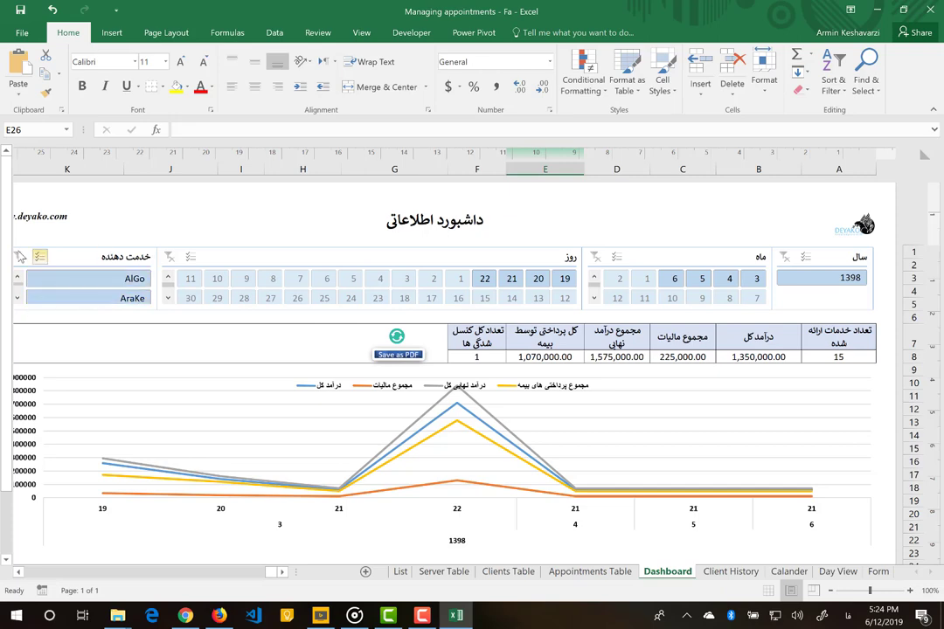
pyautogui.scroll(-1, 19, 260)
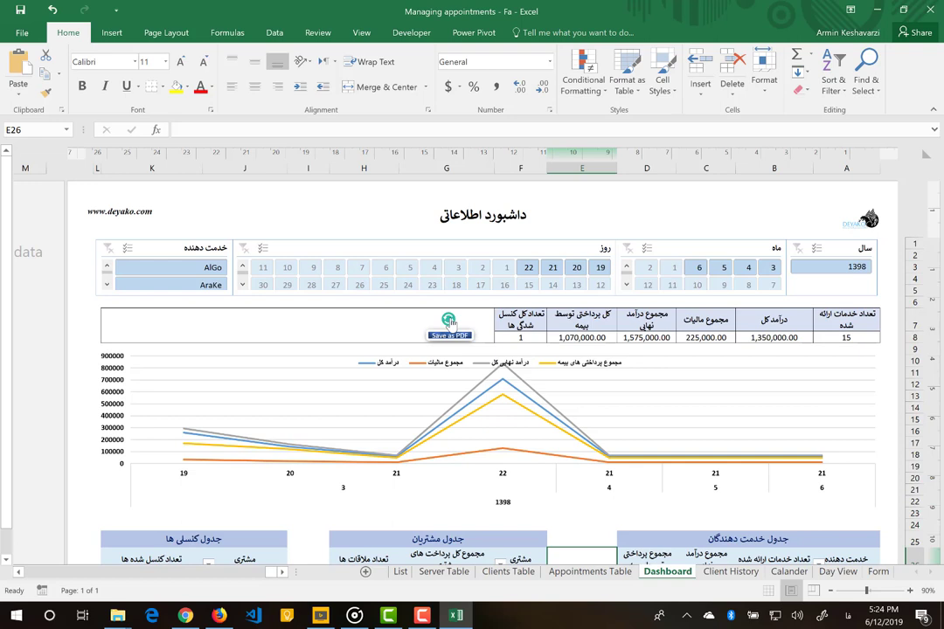
pyautogui.click(449, 322)
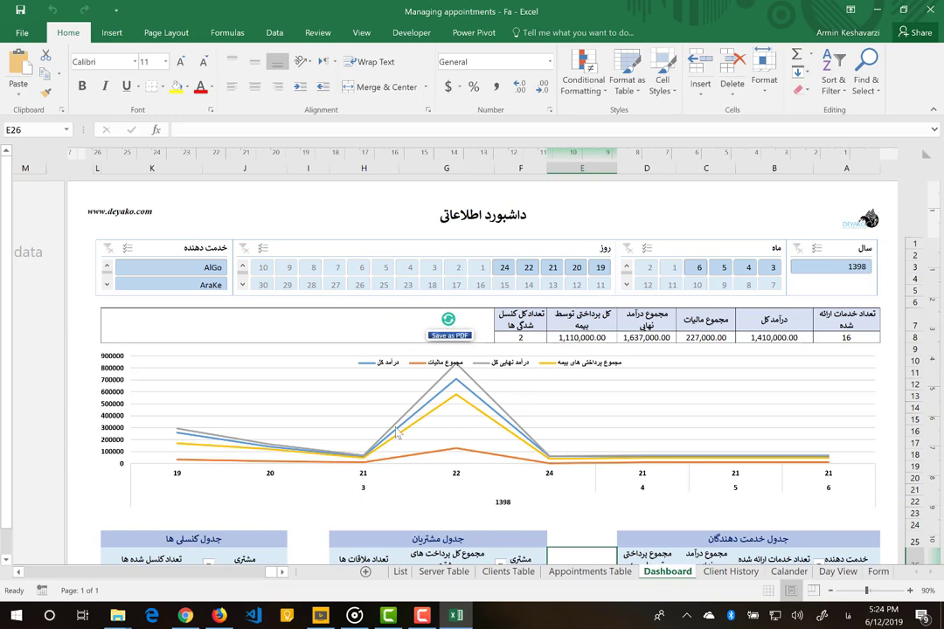
pyautogui.scroll(-3, 568, 433)
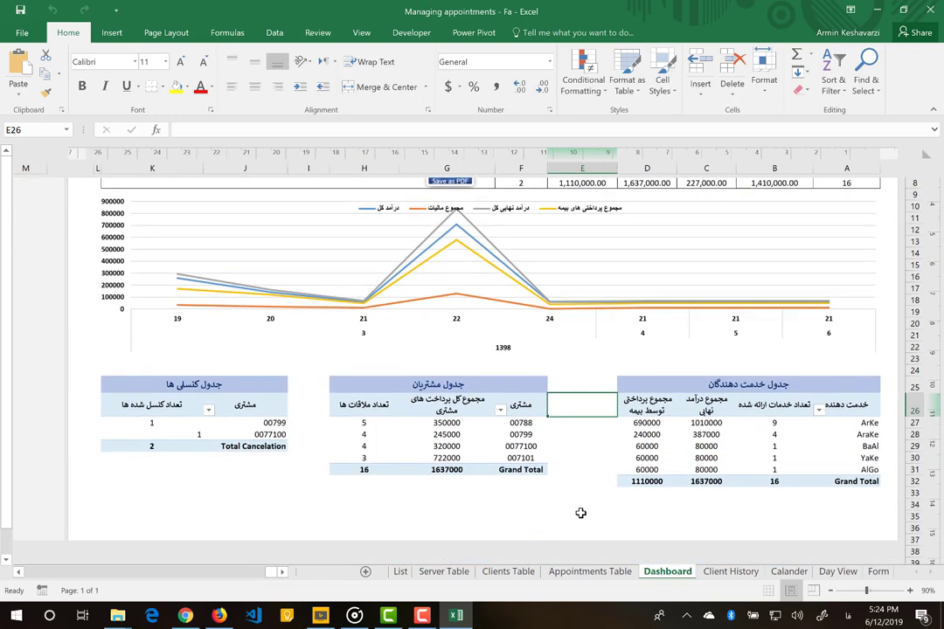
pyautogui.scroll(3, 601, 348)
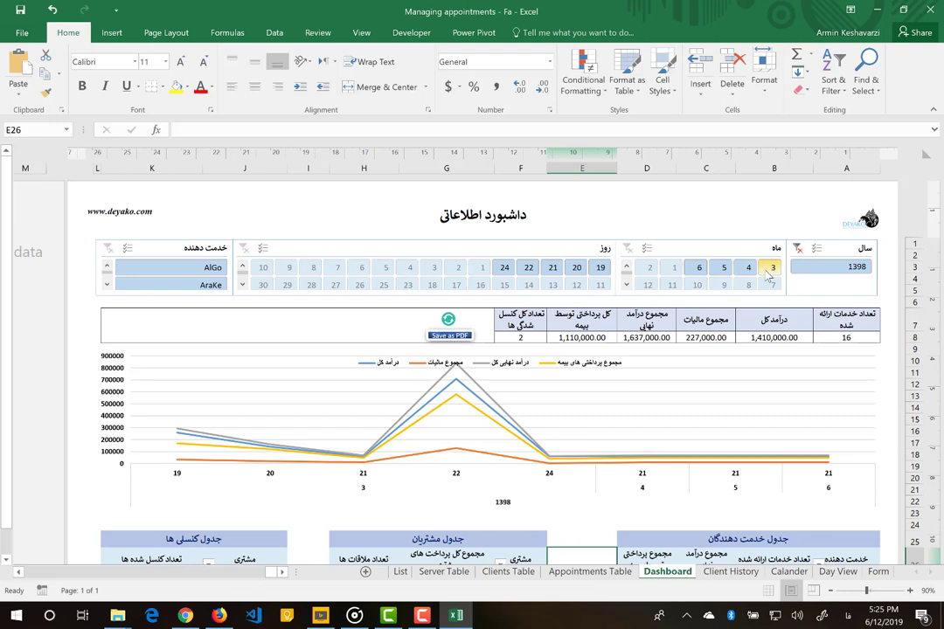
# - Filter the dashboard to months 3 and 4 and provider ArKe, after trying AlGo
pyautogui.click(769, 273)
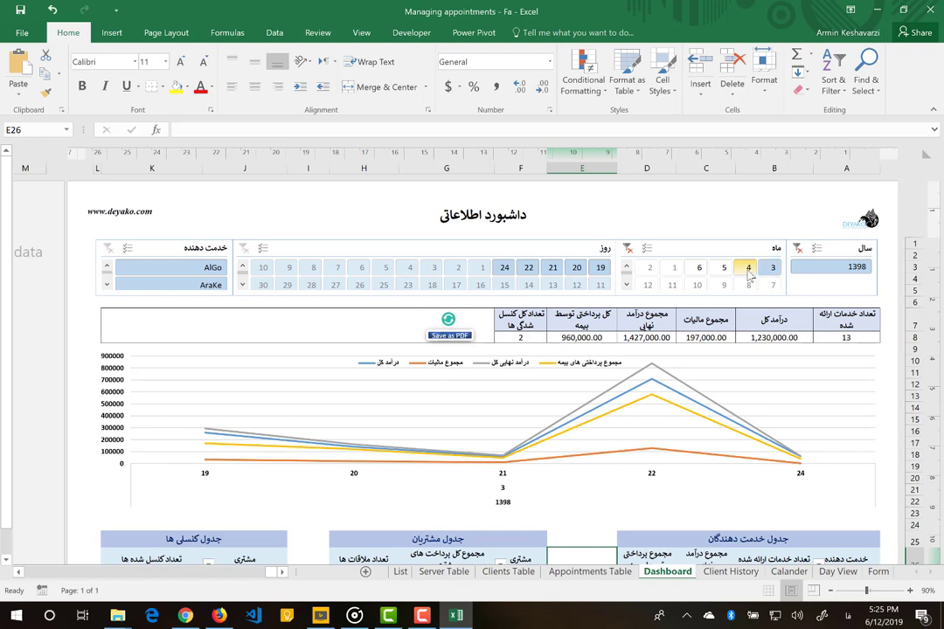
pyautogui.keyDown('ctrl'); pyautogui.click(748, 274); pyautogui.keyUp('ctrl')
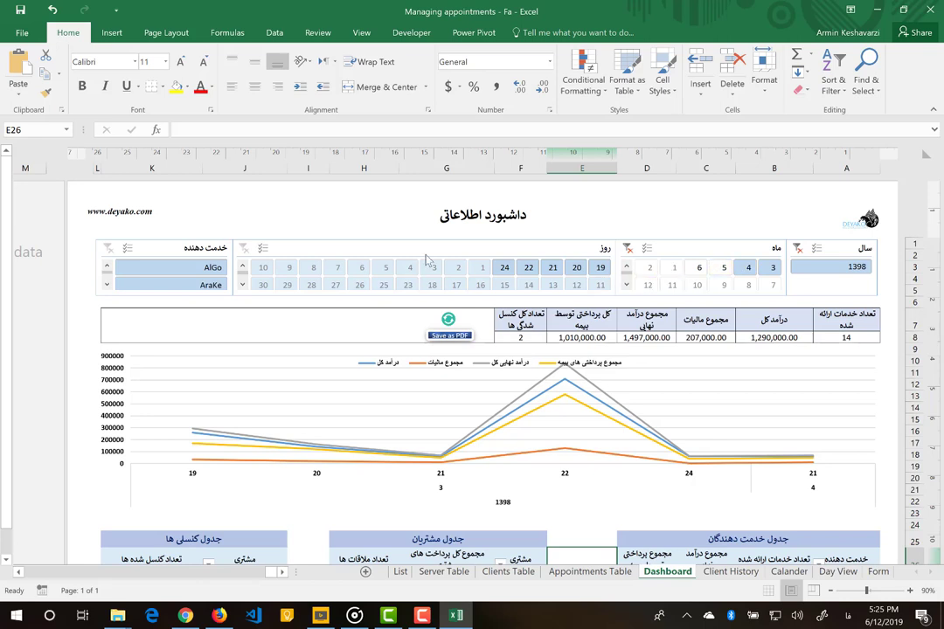
pyautogui.click(156, 271)
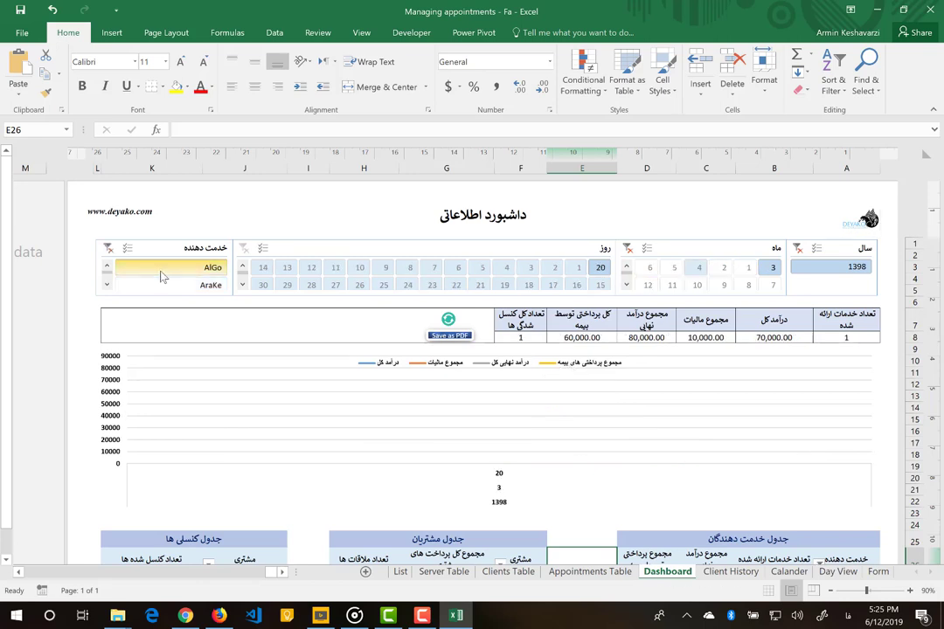
pyautogui.click(107, 281)
pyautogui.click(107, 281)
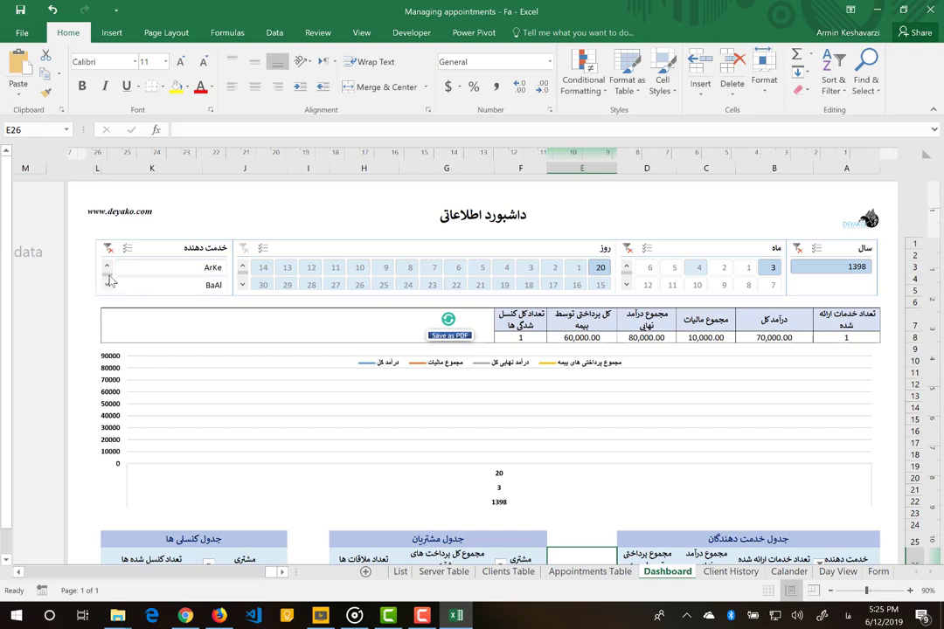
pyautogui.click(149, 273)
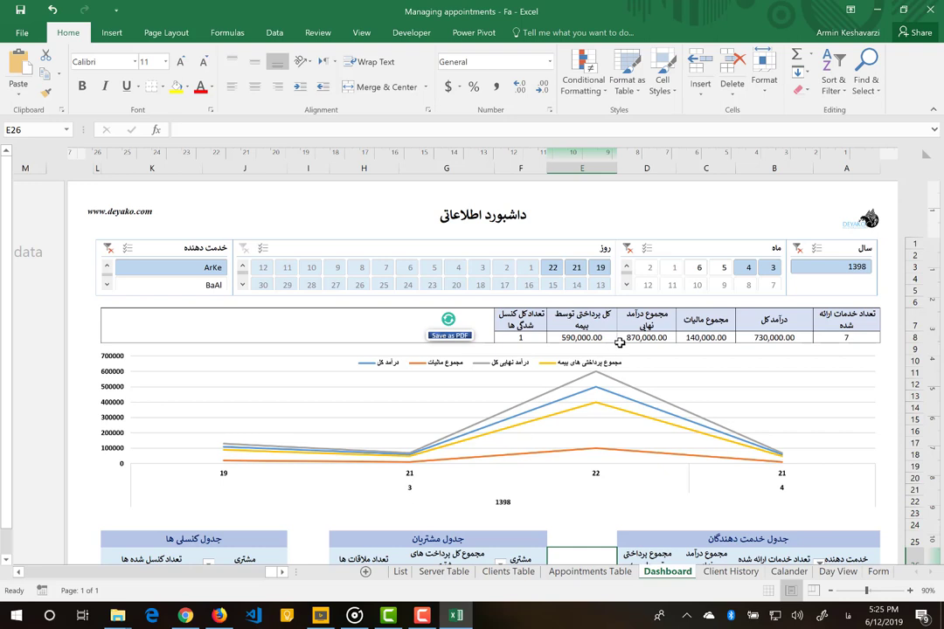
pyautogui.moveTo(619, 343)
pyautogui.click(448, 336)
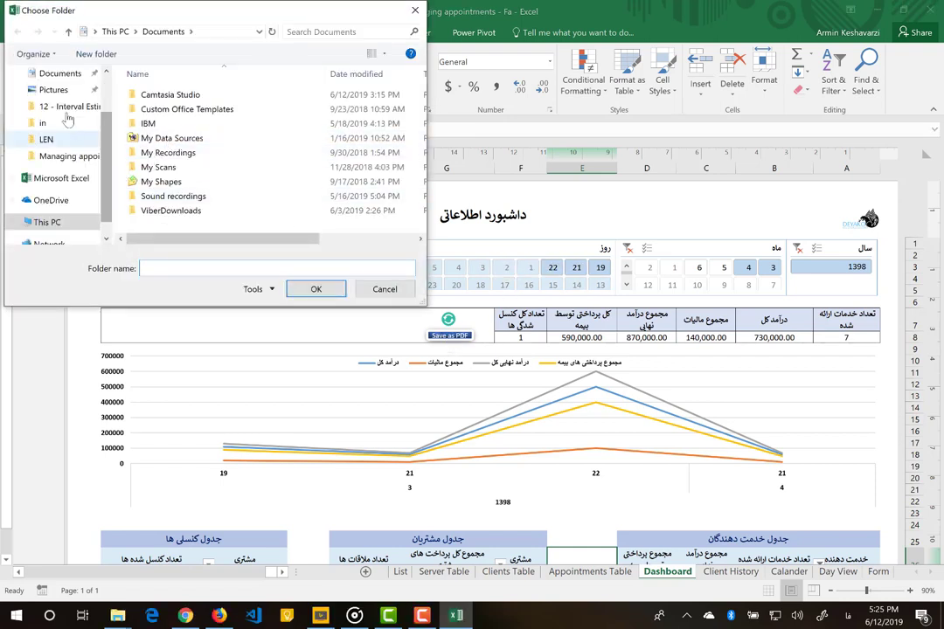
pyautogui.click(385, 288)
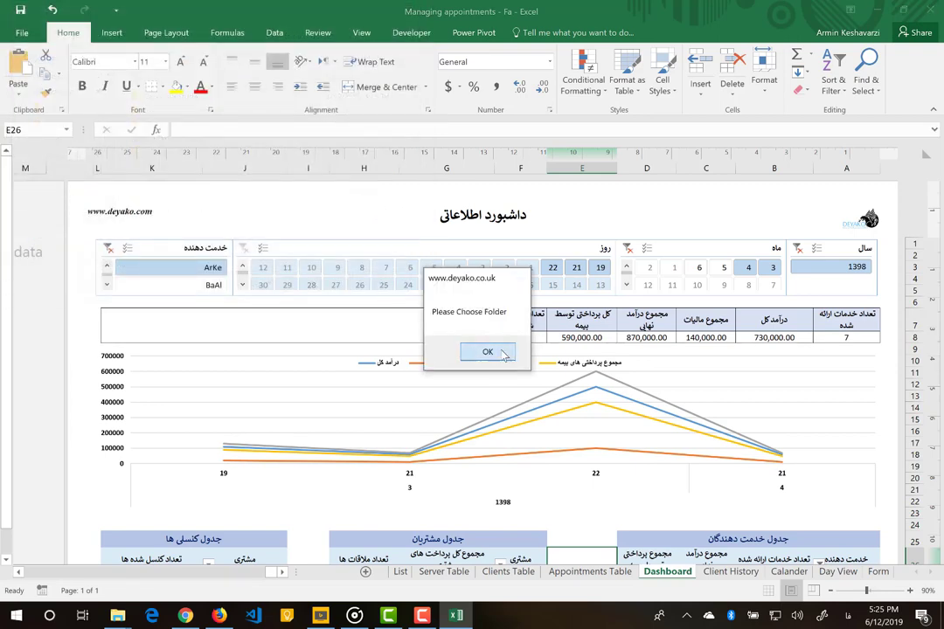
pyautogui.click(504, 354)
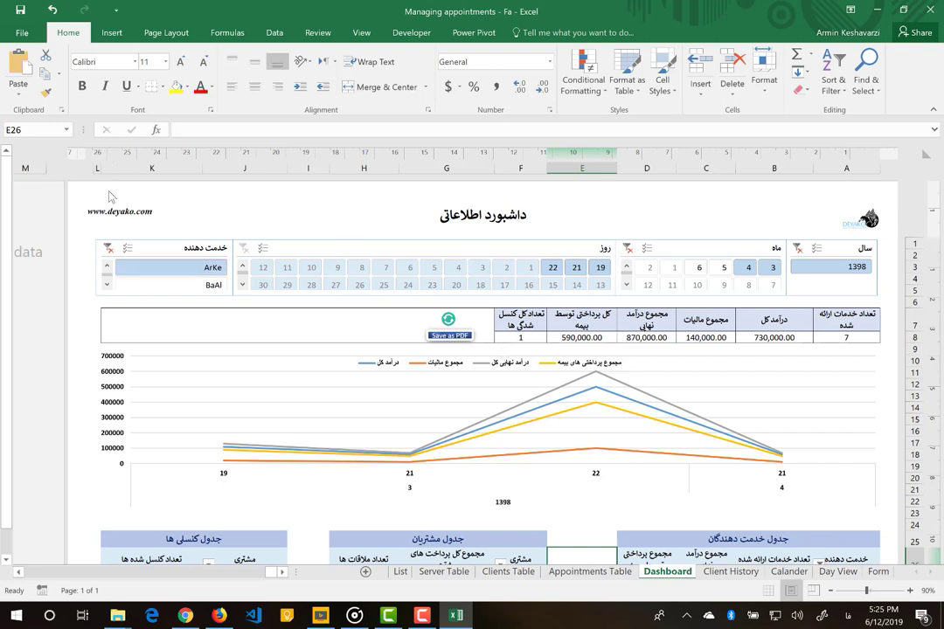
# - Clear the provider, month and year slicer filters on the dashboard
pyautogui.click(108, 249)
pyautogui.click(628, 248)
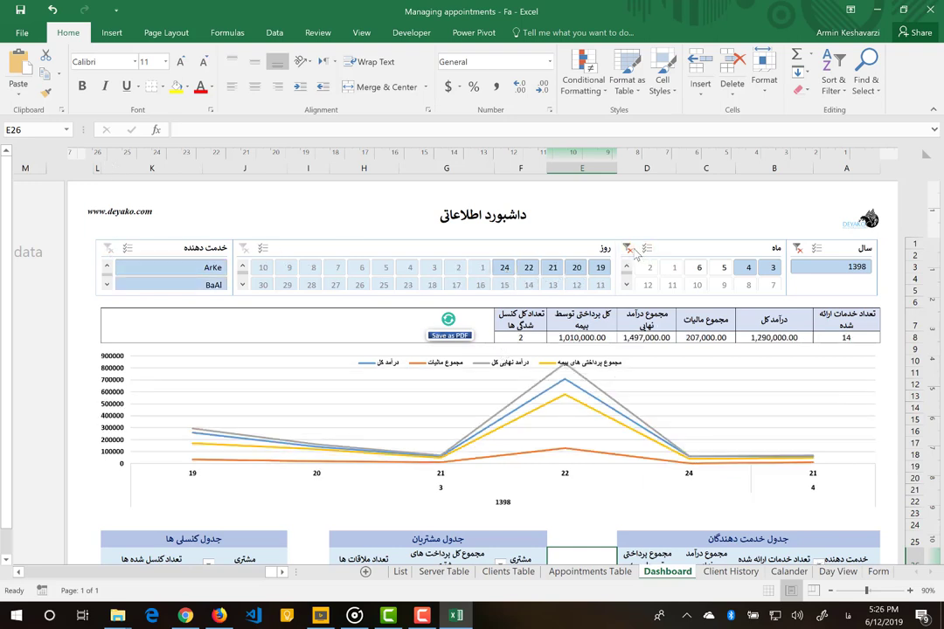
pyautogui.click(798, 249)
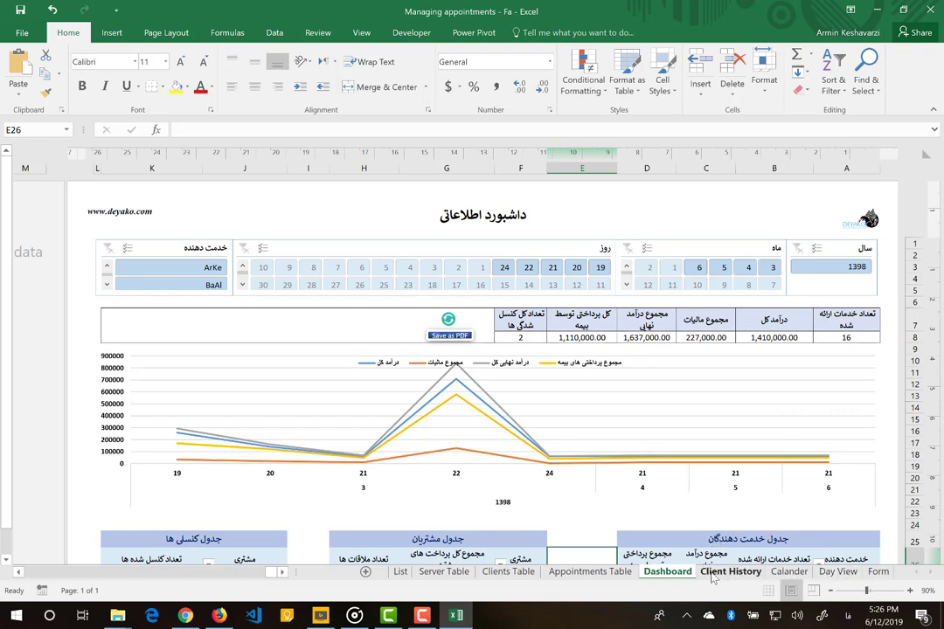
# - Browse the Appointments Table and Clients Table, ending on the Server Table sheet
pyautogui.click(583, 573)
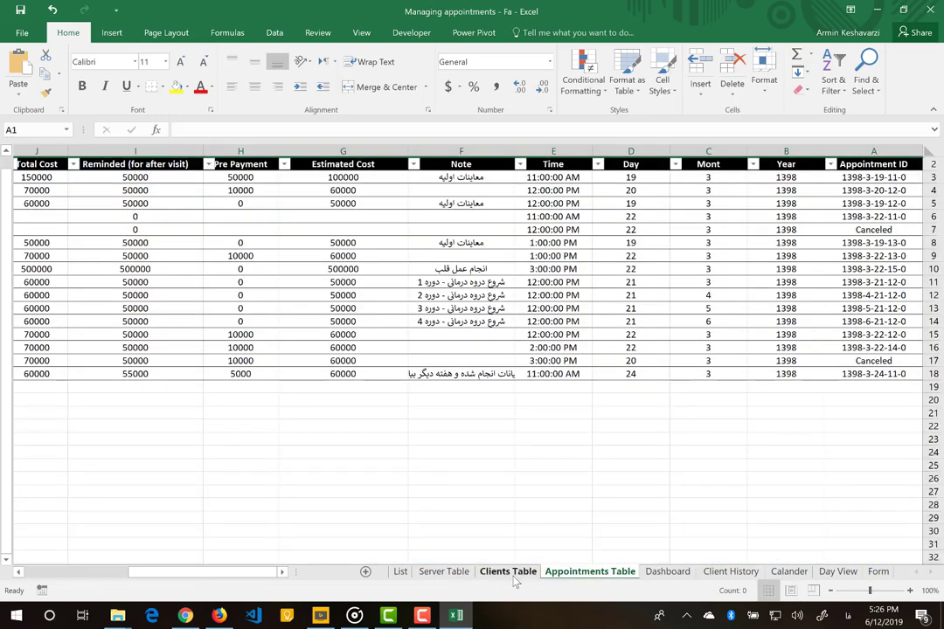
pyautogui.click(513, 575)
pyautogui.click(449, 573)
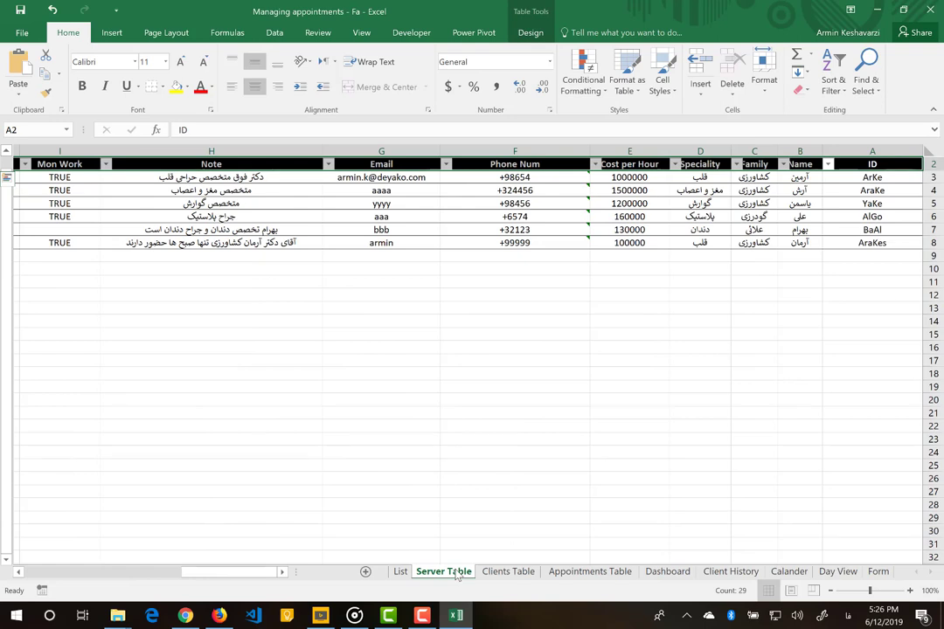
# - On the Form sheet, inspect the provider section, last visit date and time formulas, and final cost totals
pyautogui.click(879, 573)
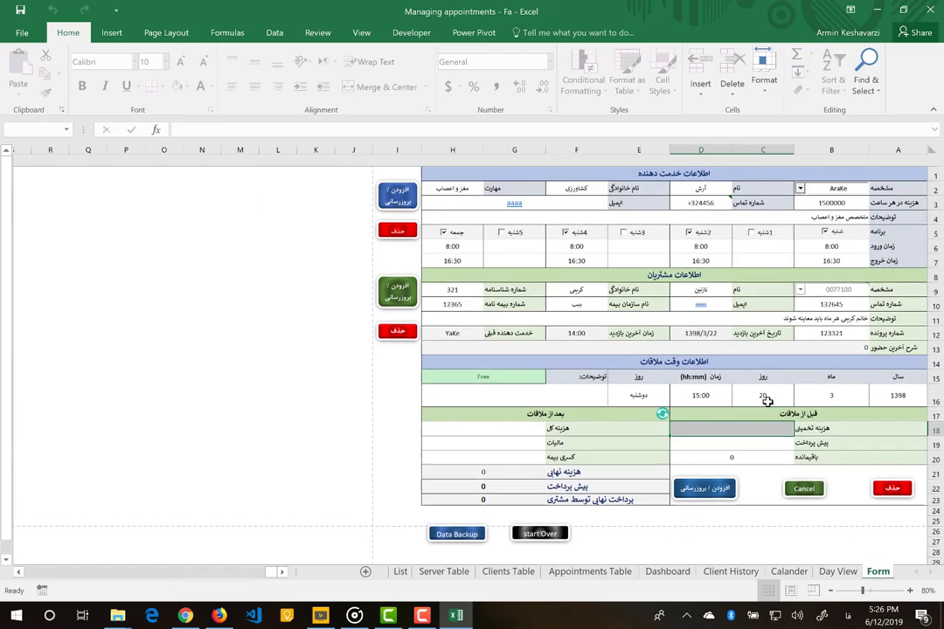
pyautogui.click(893, 179)
pyautogui.press('Down')
pyautogui.press('Down')
pyautogui.press('Down')
pyautogui.press('Down')
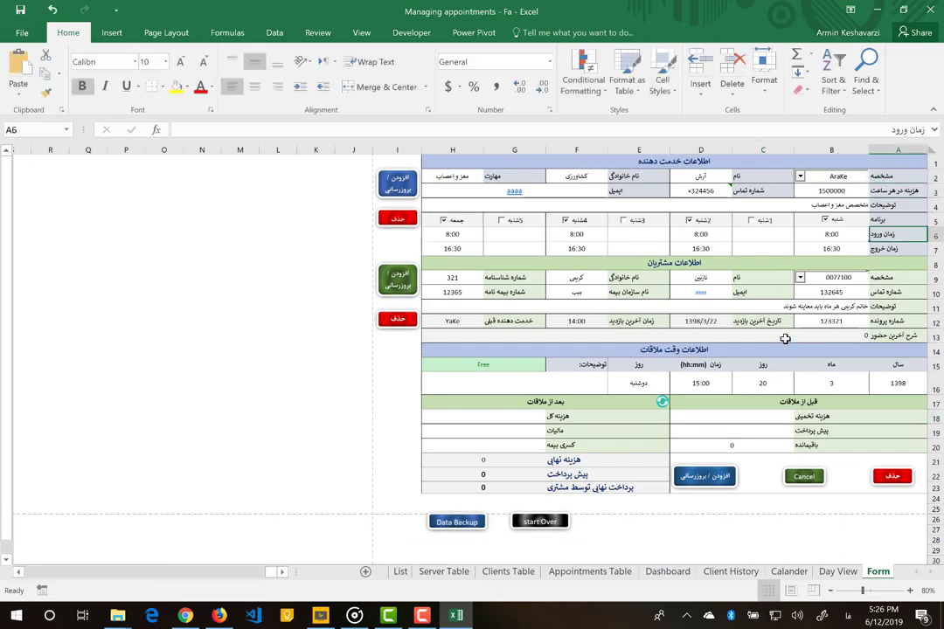
pyautogui.click(712, 321)
pyautogui.click(600, 321)
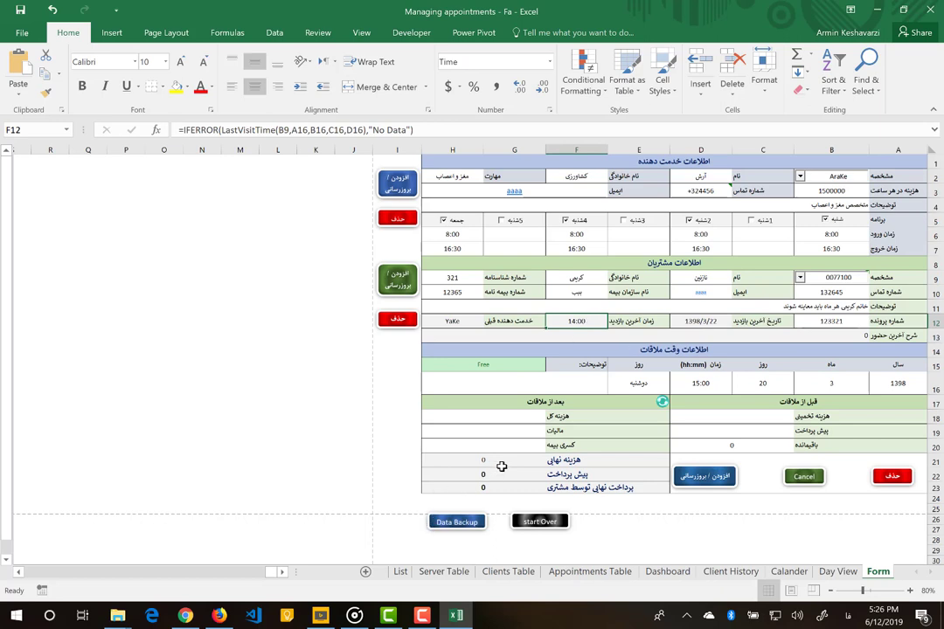
pyautogui.moveTo(500, 467); pyautogui.dragTo(504, 487)
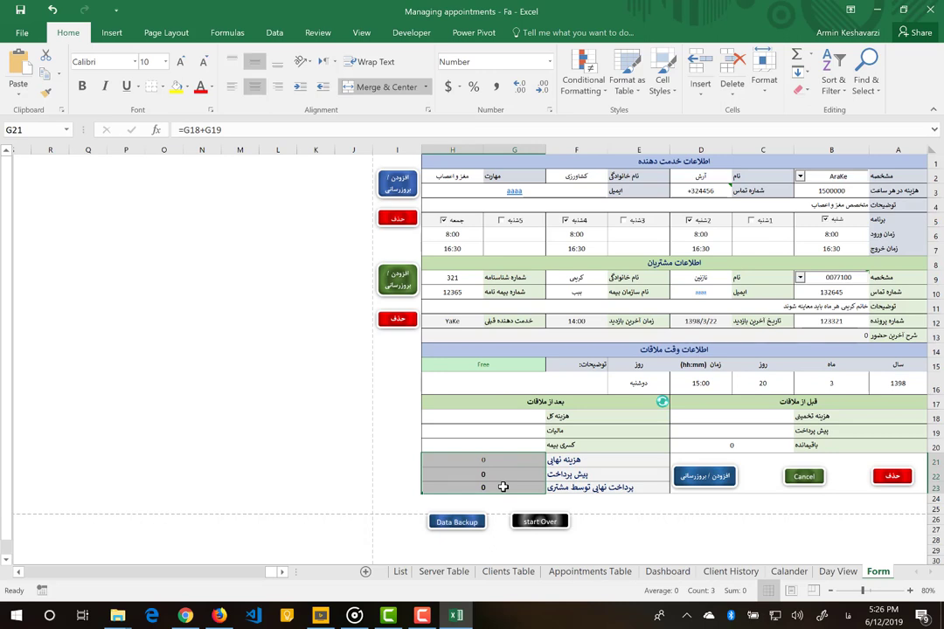
pyautogui.click(651, 520)
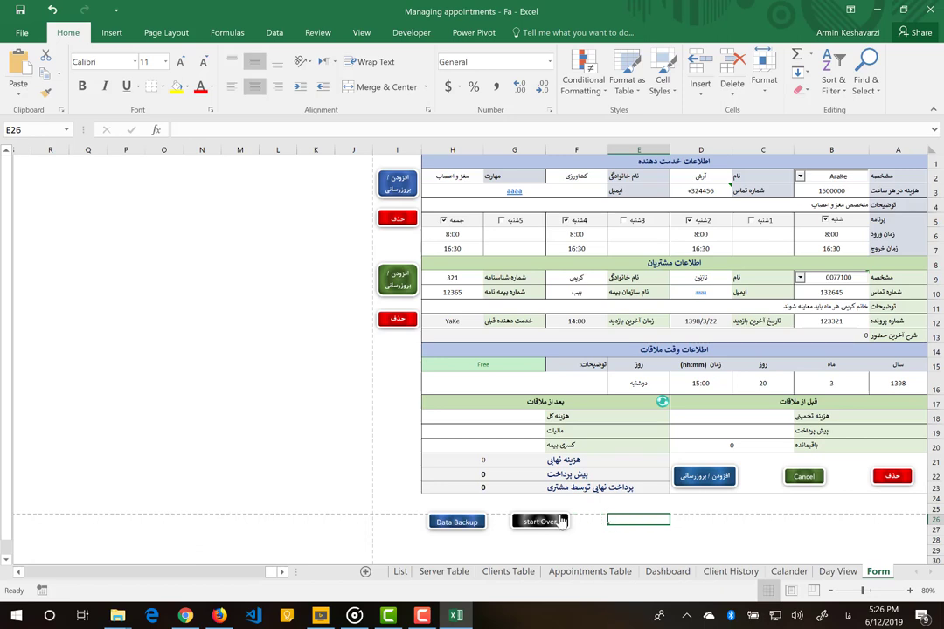
# - Reset all the workbook data and view the cleared Appointments Table
pyautogui.click(528, 523)
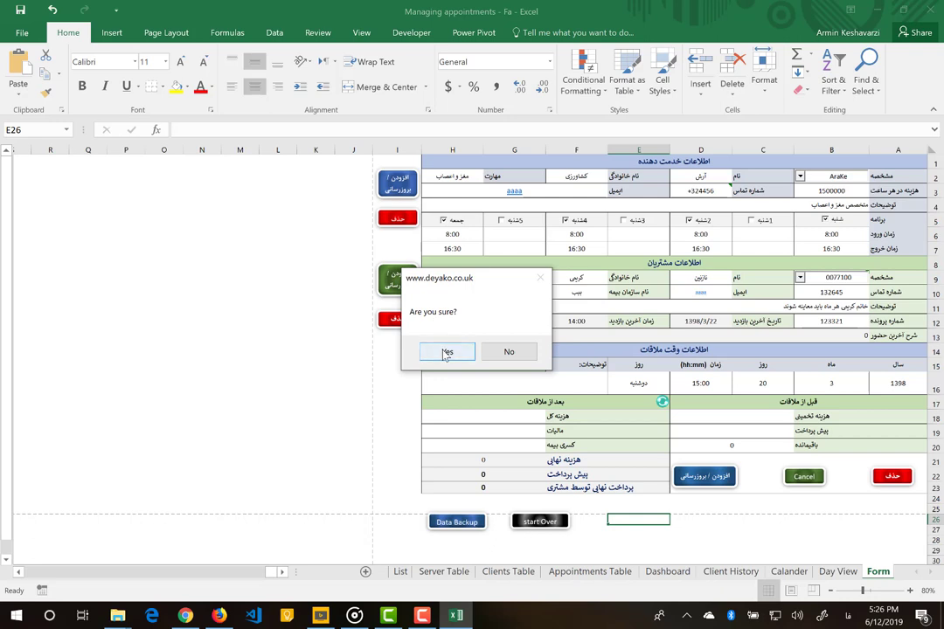
pyautogui.click(446, 352)
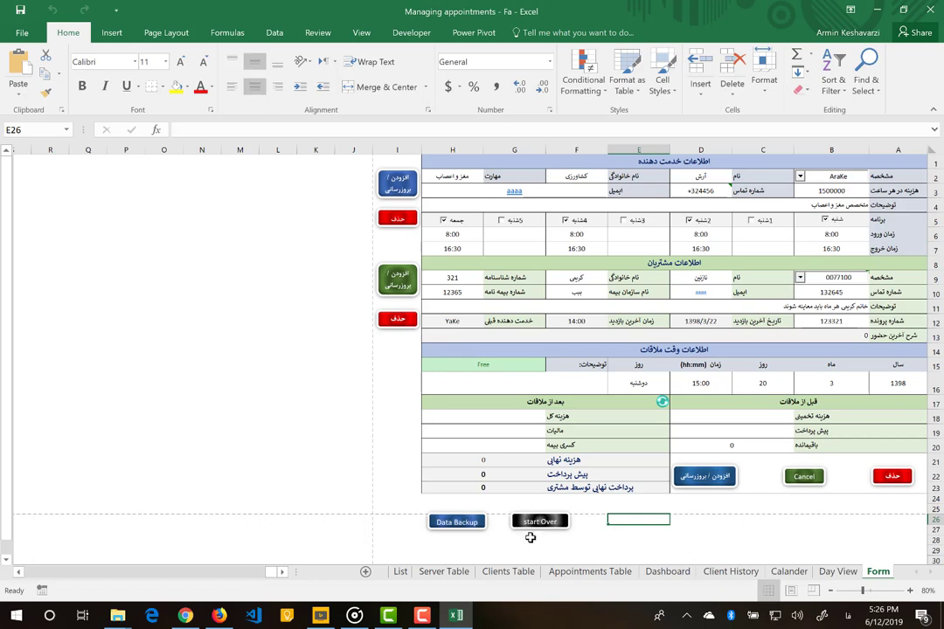
pyautogui.click(563, 579)
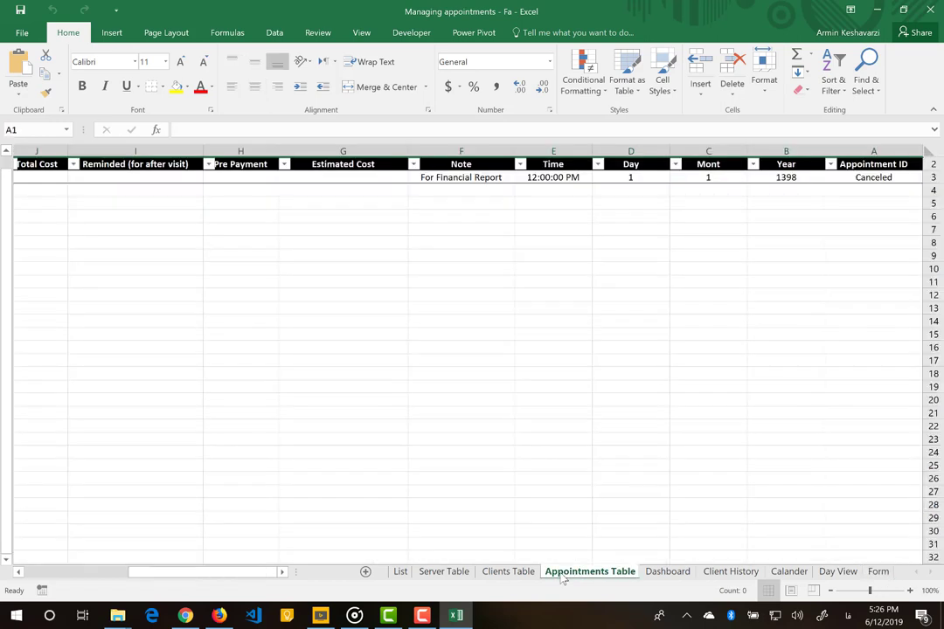
# - Check the Clients and Server tables, select the Canceled appointment, and return to the Form
pyautogui.click(500, 572)
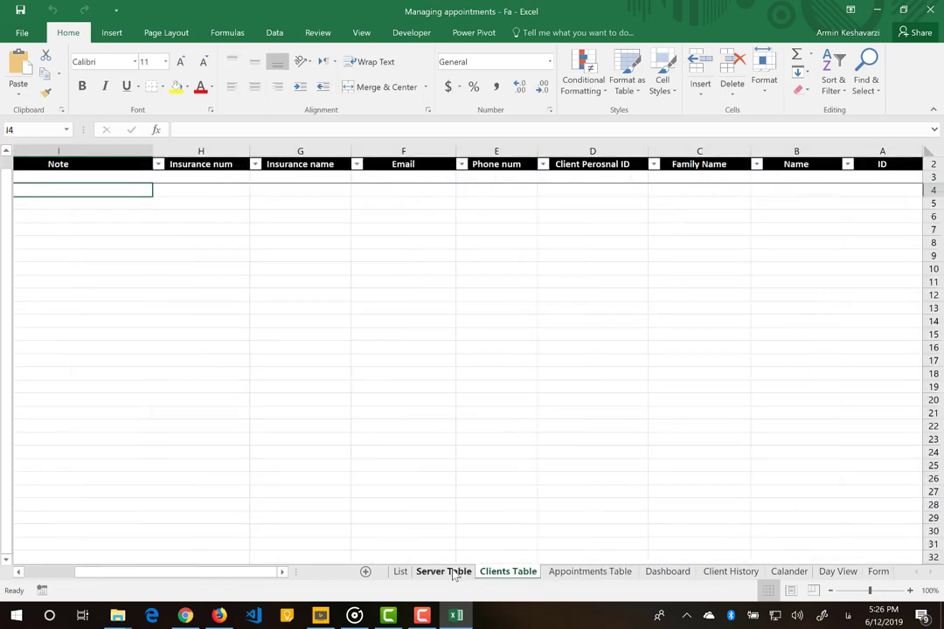
pyautogui.click(454, 573)
pyautogui.click(594, 572)
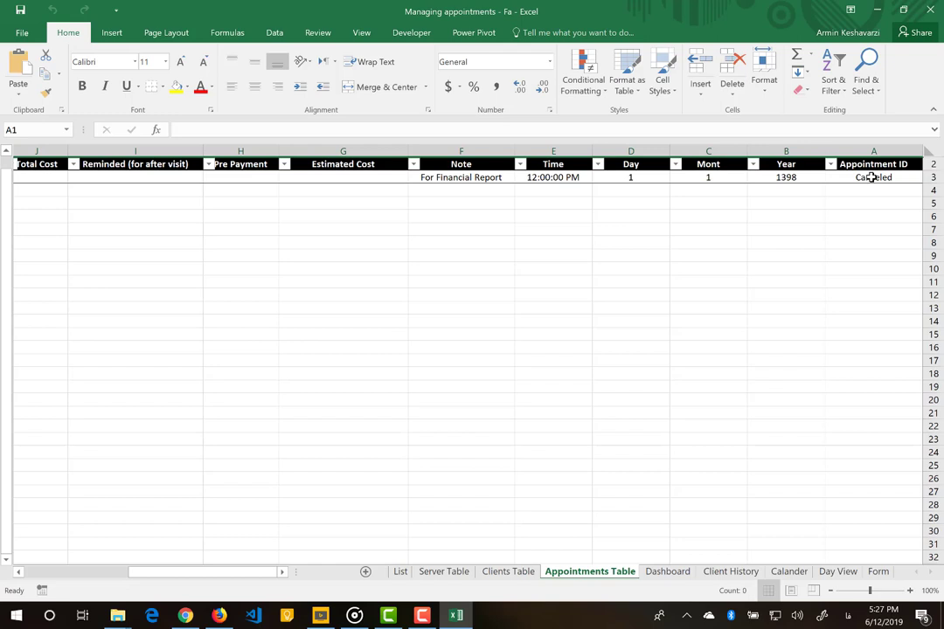
pyautogui.click(872, 178)
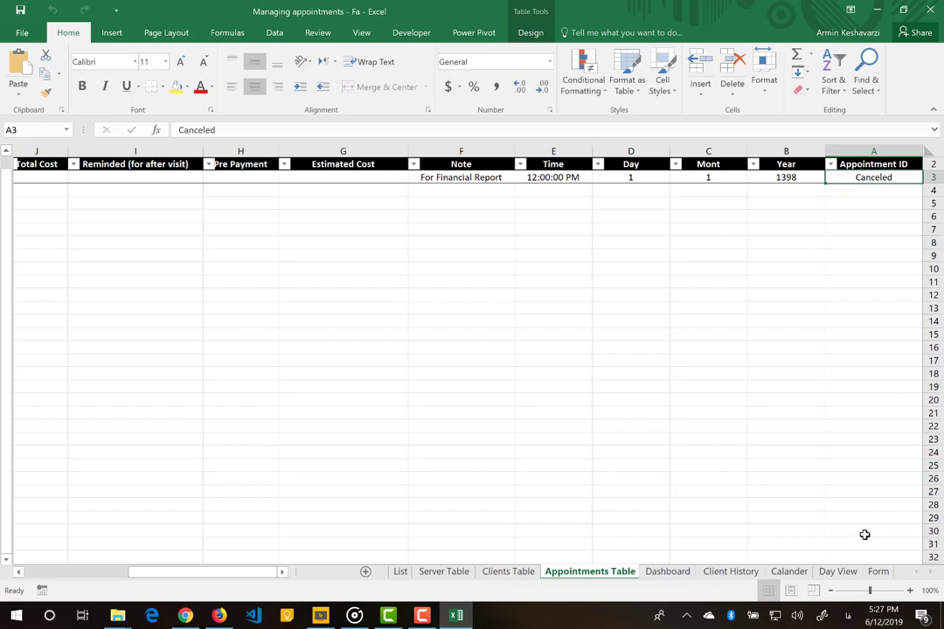
pyautogui.click(879, 572)
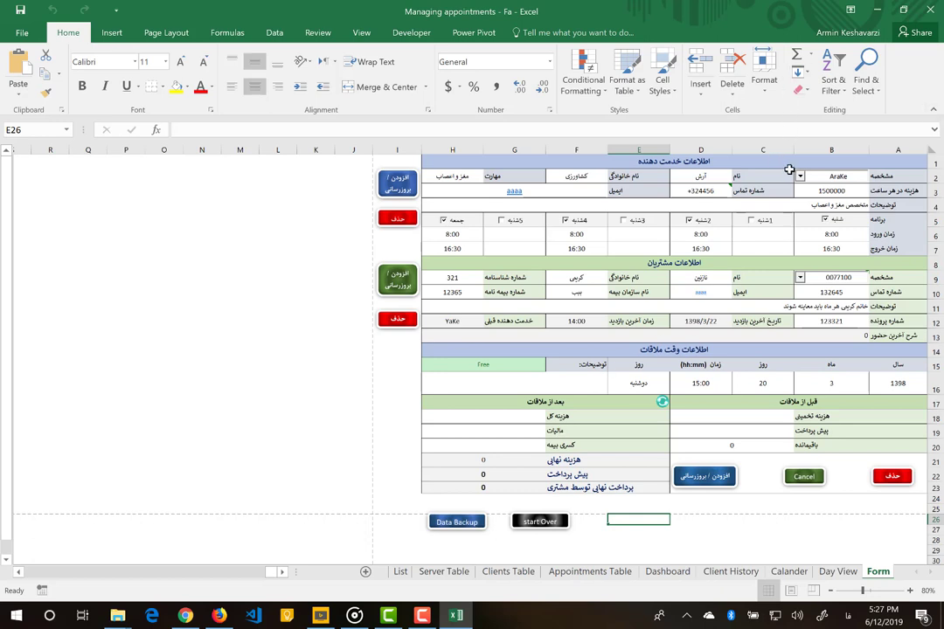
# - Clear the provider choice, enter a new provider aaa's first and family name, and save it
pyautogui.click(799, 176)
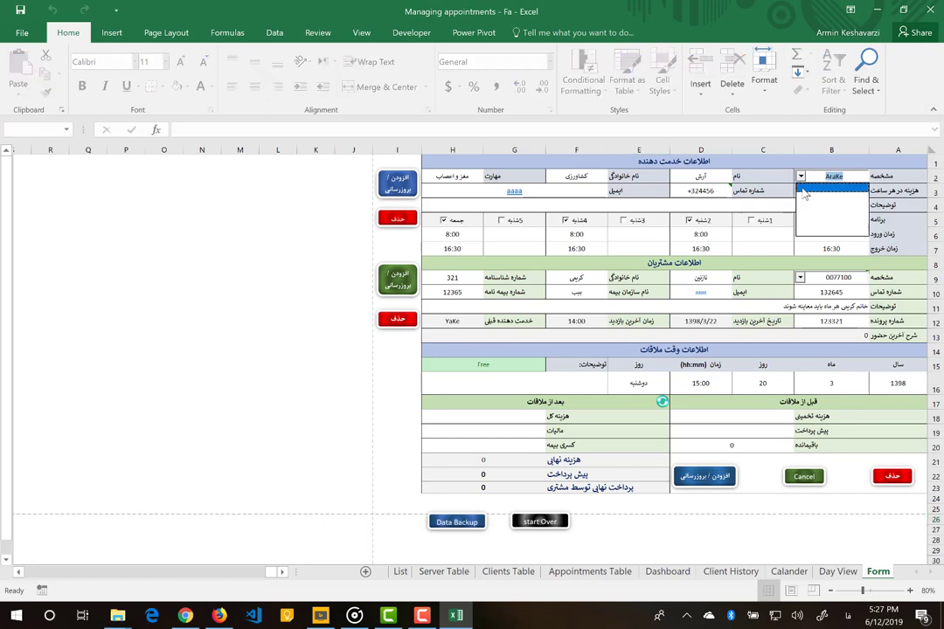
pyautogui.click(805, 194)
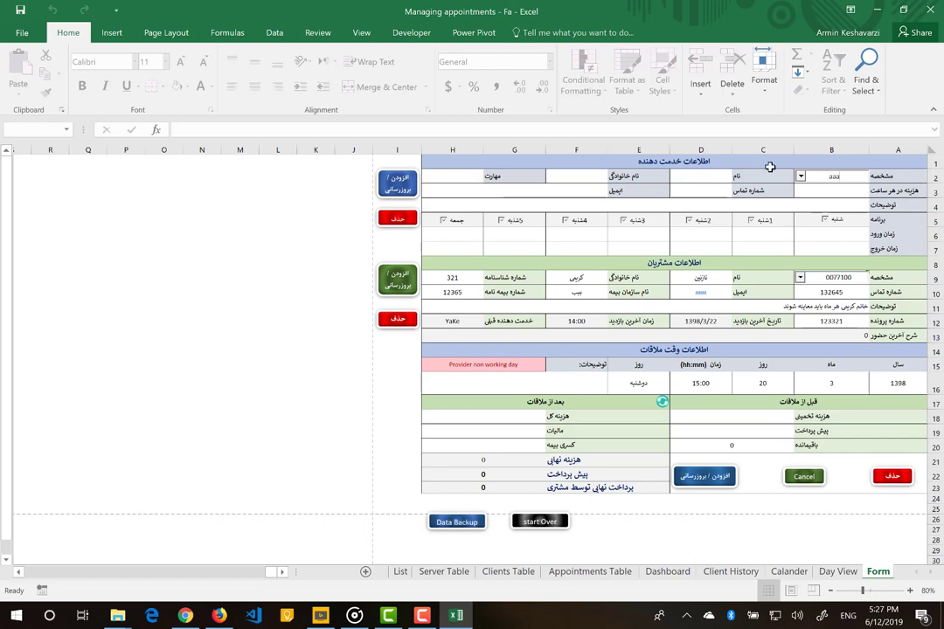
pyautogui.click(699, 177)
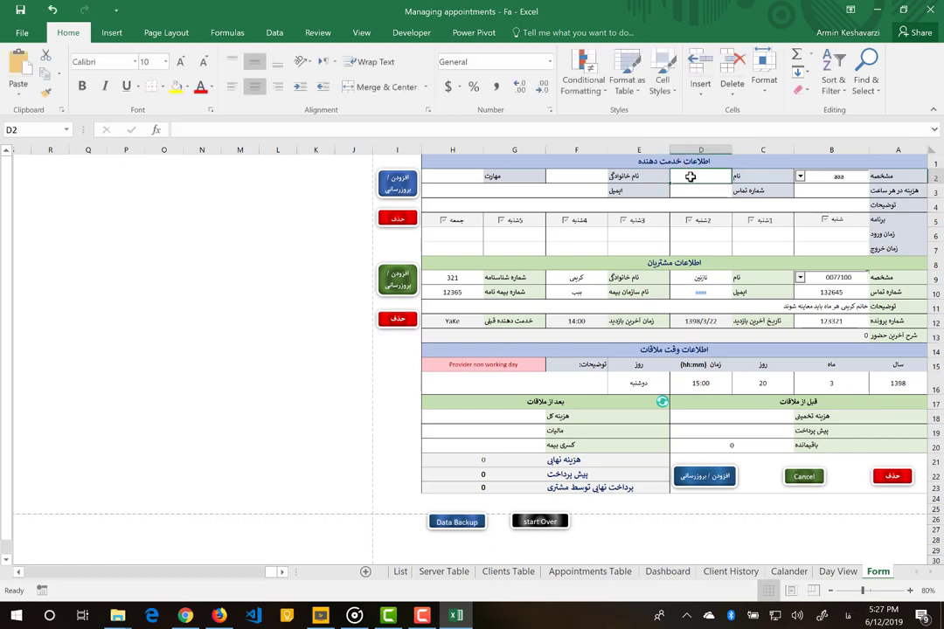
pyautogui.write('s')
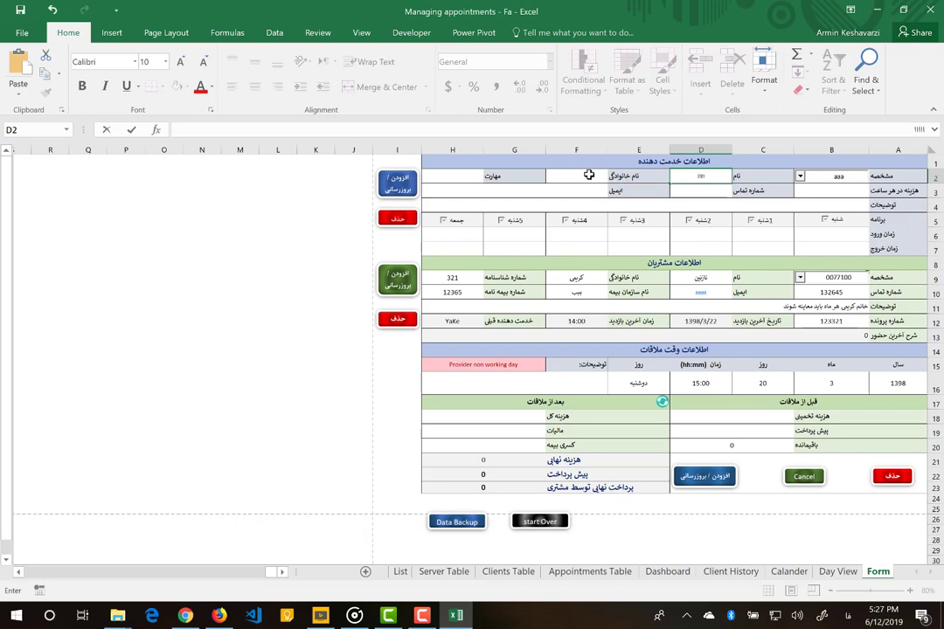
pyautogui.click(587, 175)
pyautogui.write('یی')
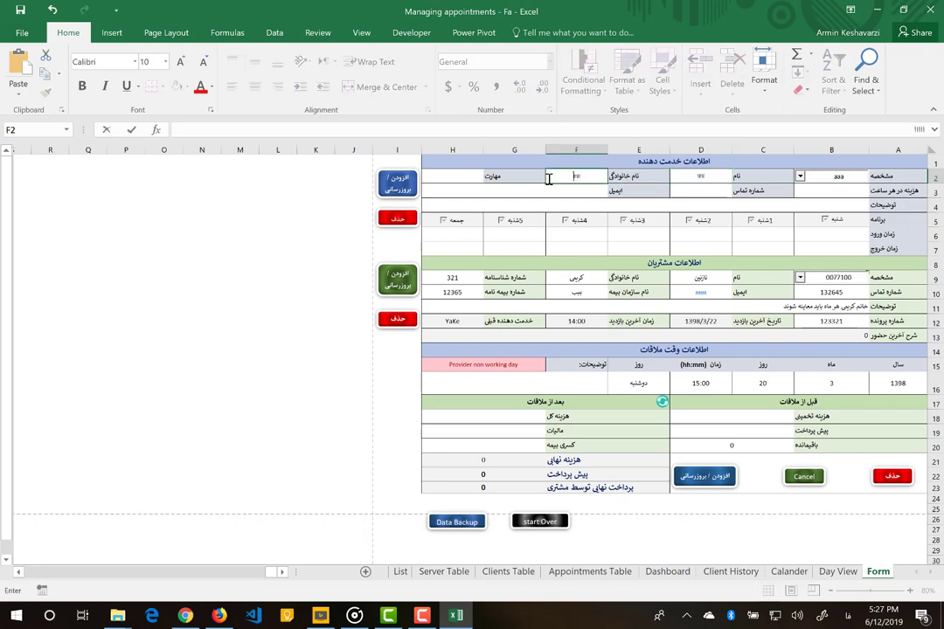
pyautogui.click(398, 183)
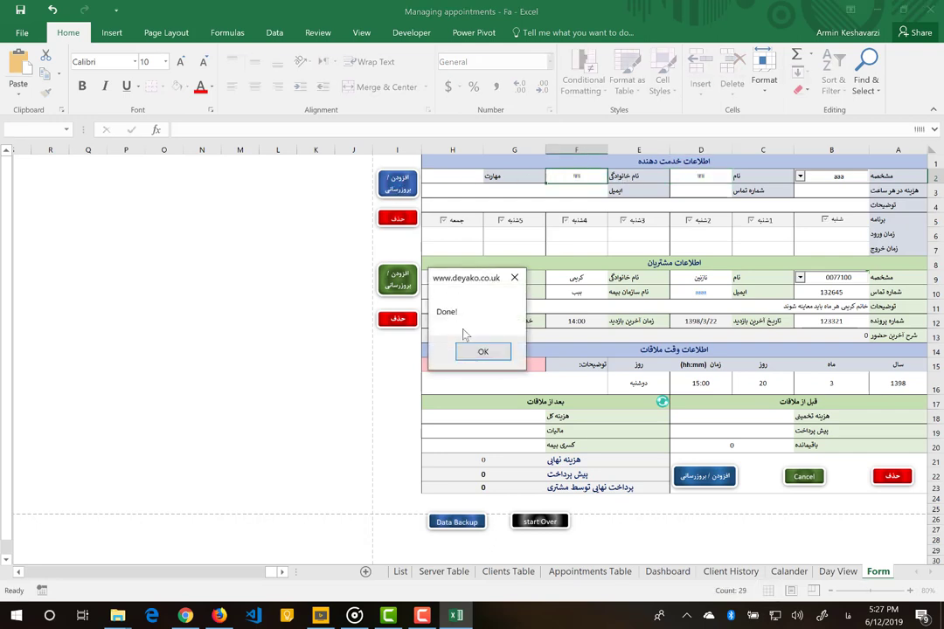
pyautogui.click(482, 350)
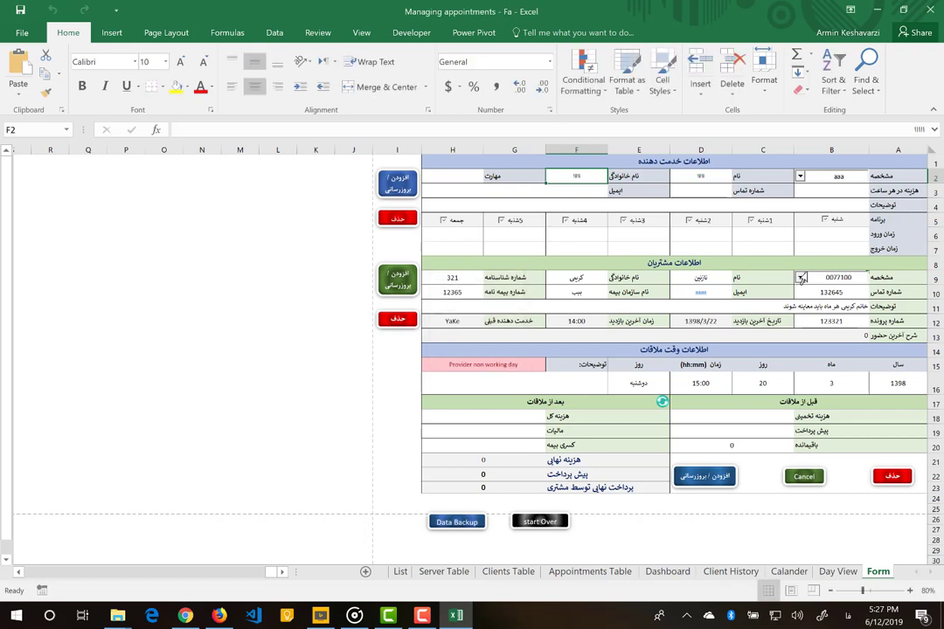
# - Save a new client record with a new ID and select it in the client list
pyautogui.click(802, 279)
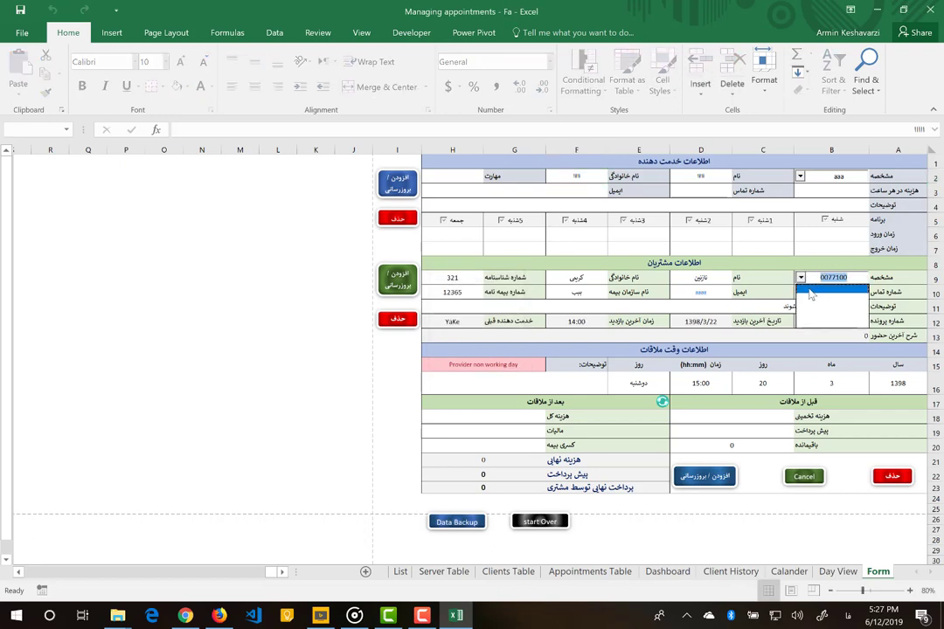
pyautogui.click(811, 295)
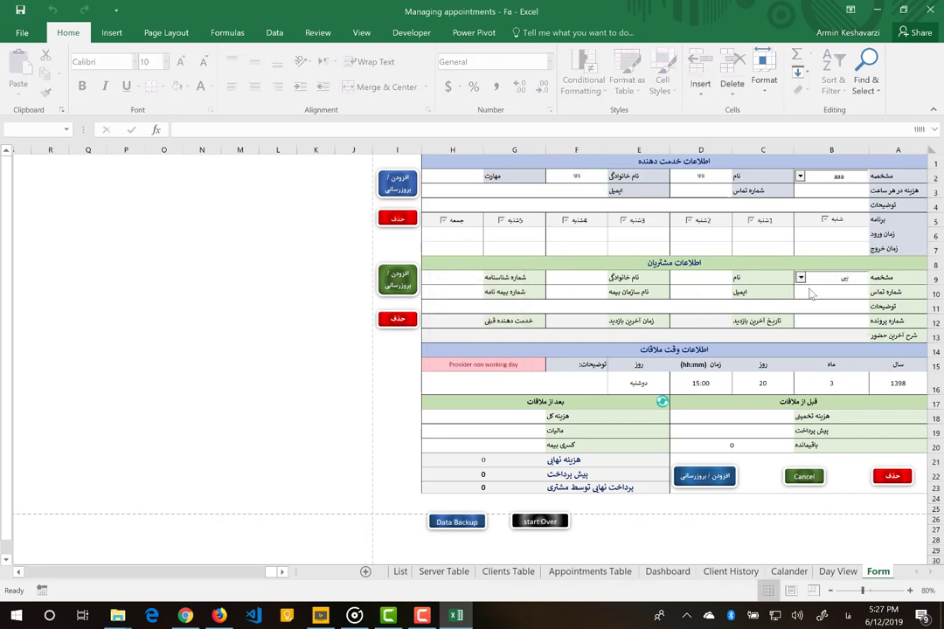
pyautogui.press('Tab')
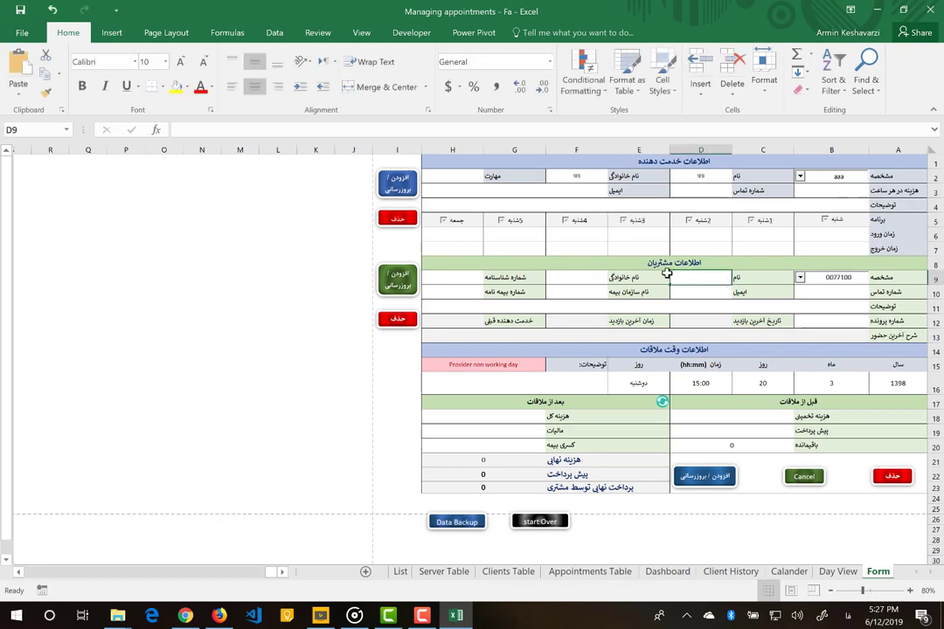
pyautogui.click(387, 281)
pyautogui.click(487, 352)
pyautogui.click(801, 177)
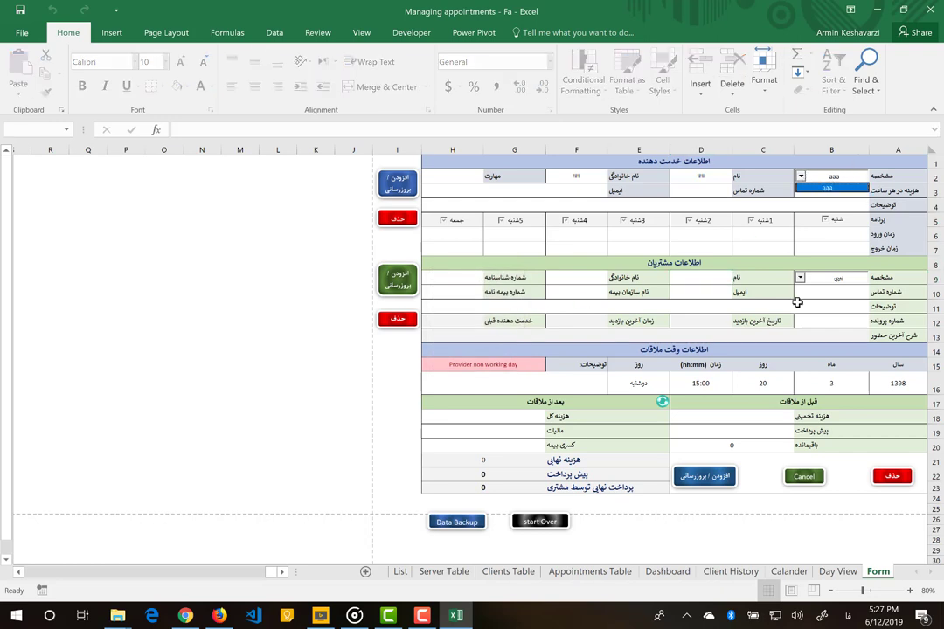
pyautogui.click(801, 277)
pyautogui.click(806, 285)
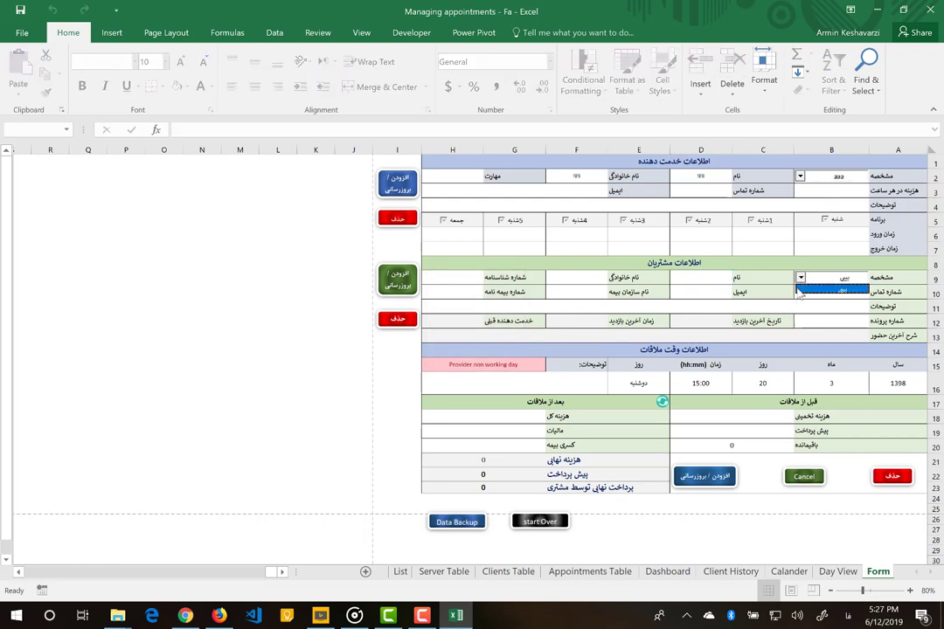
# - Create a second provider bbb with Persian first and family names, save it, and confirm it's listed
pyautogui.click(835, 179)
pyautogui.doubleClick(835, 178)
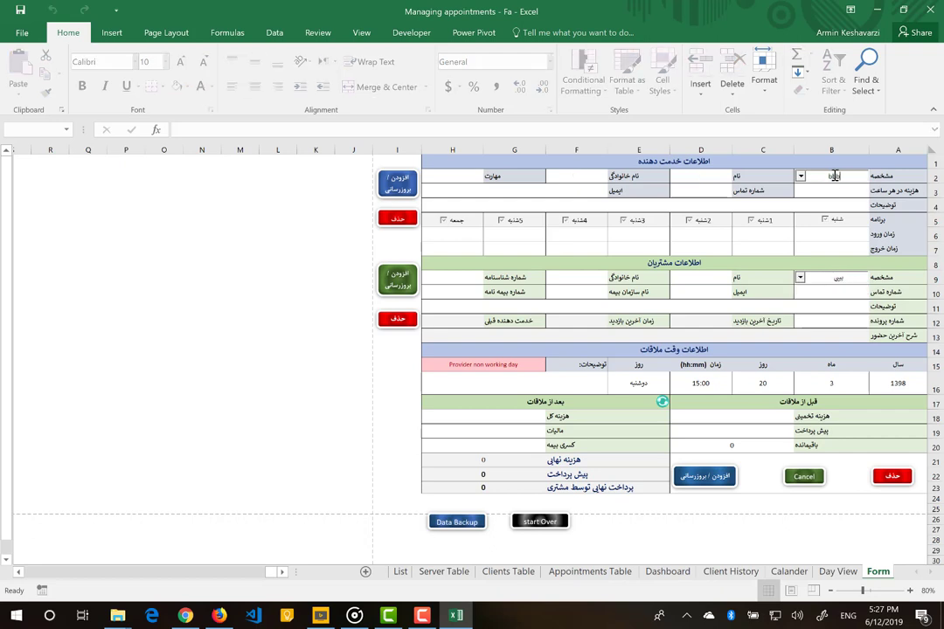
pyautogui.click(693, 174)
pyautogui.hotkey('alt', 'shift')
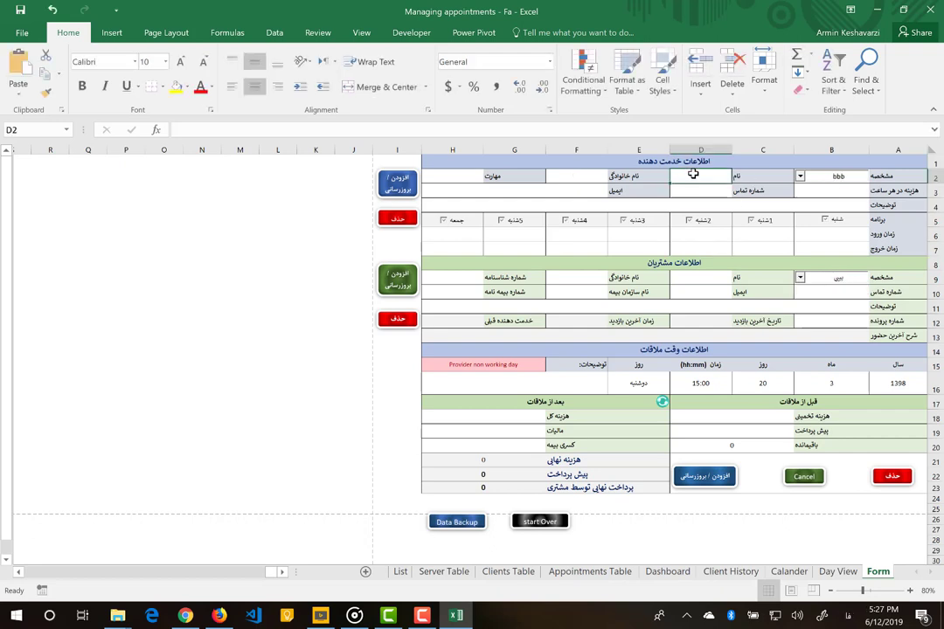
pyautogui.write('بیی')
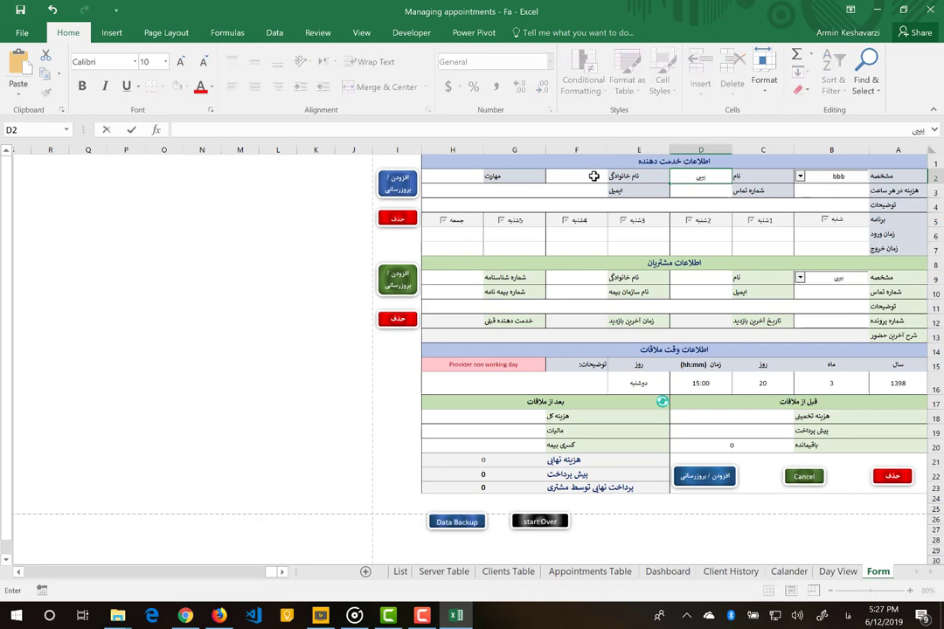
pyautogui.click(587, 175)
pyautogui.write('بی')
pyautogui.click(448, 180)
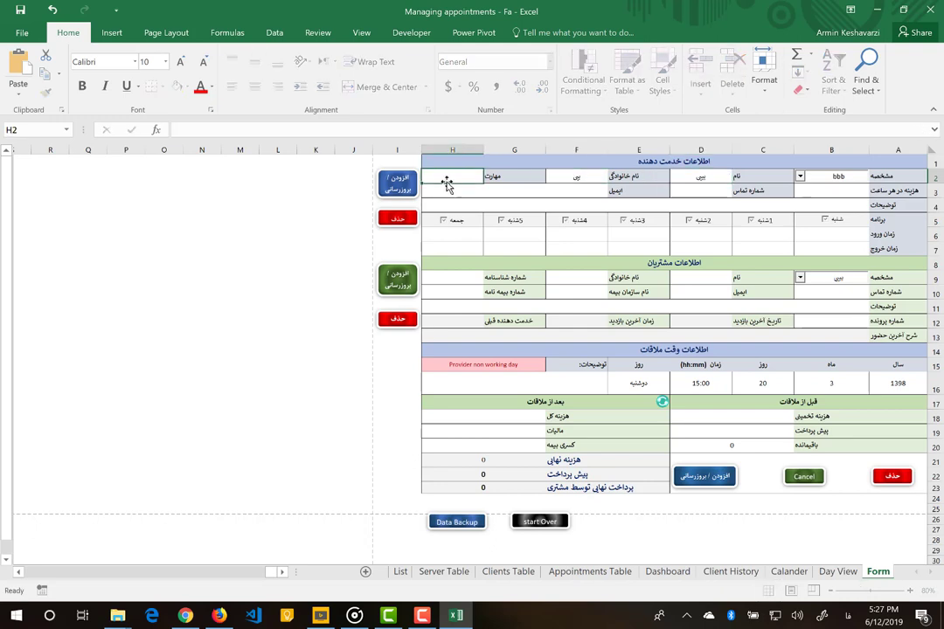
pyautogui.click(401, 185)
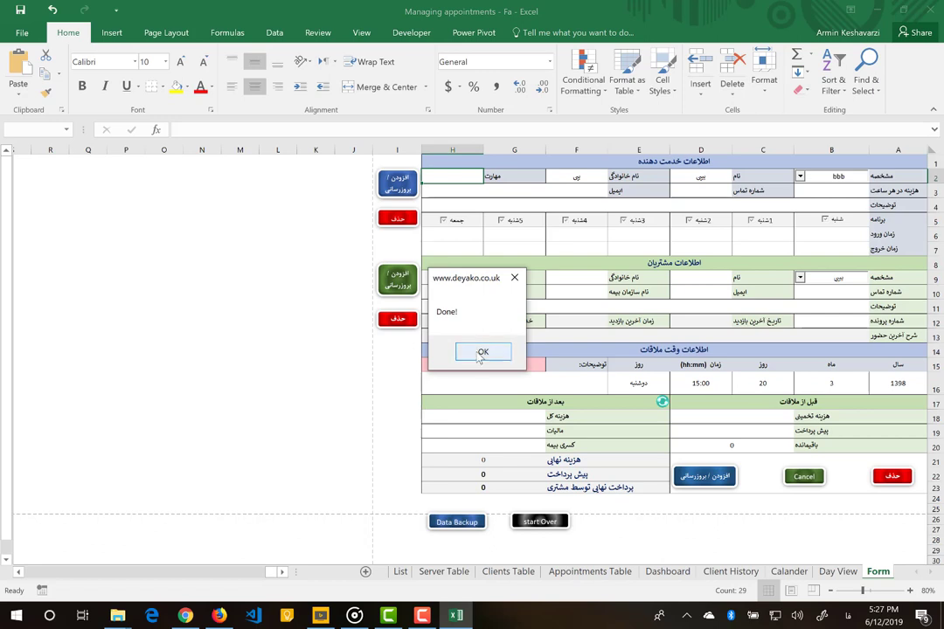
pyautogui.click(483, 350)
pyautogui.click(800, 175)
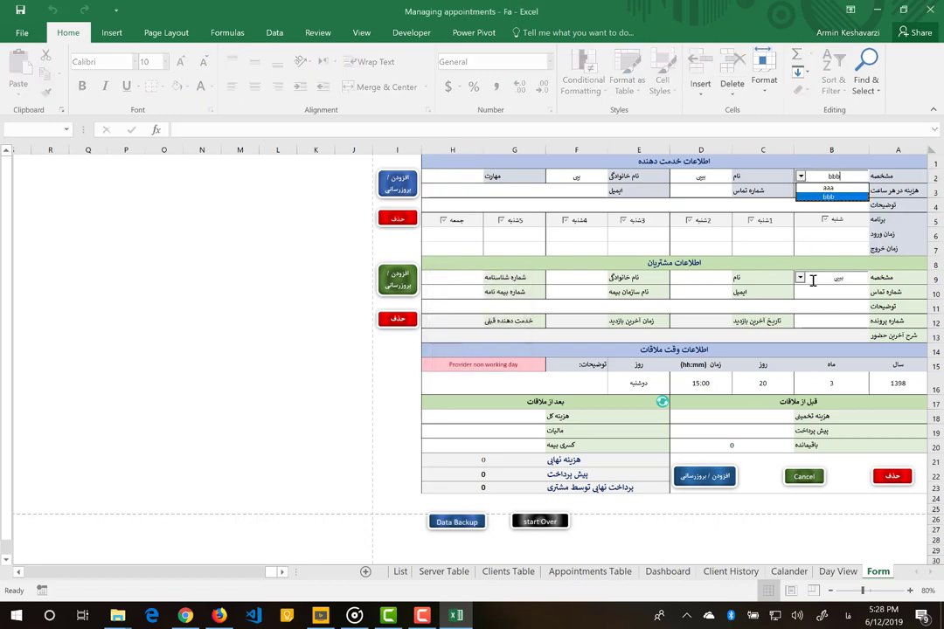
pyautogui.click(750, 192)
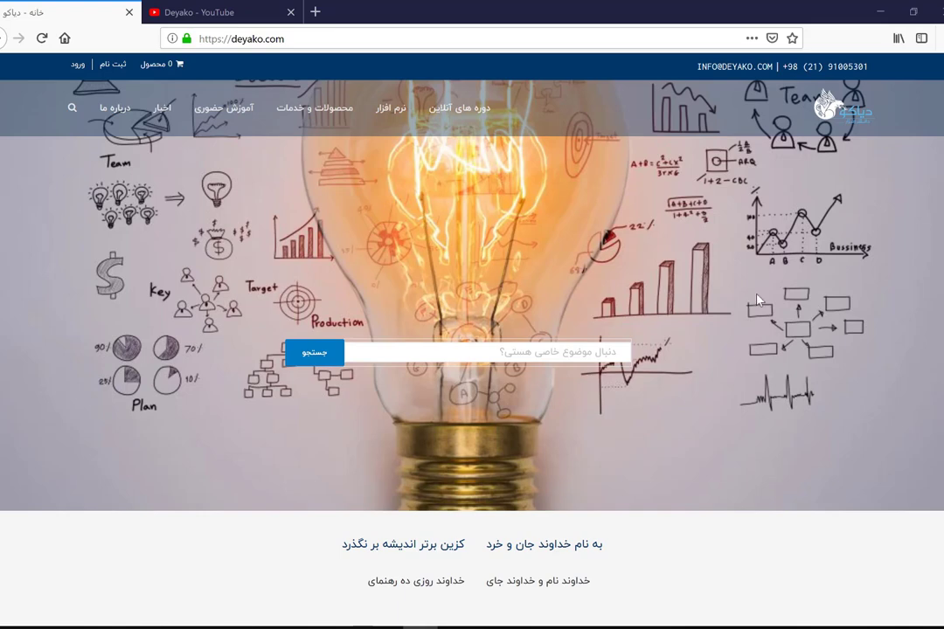
# - Switch to the 'Deyako - YouTube' tab in Firefox
pyautogui.click(227, 12)
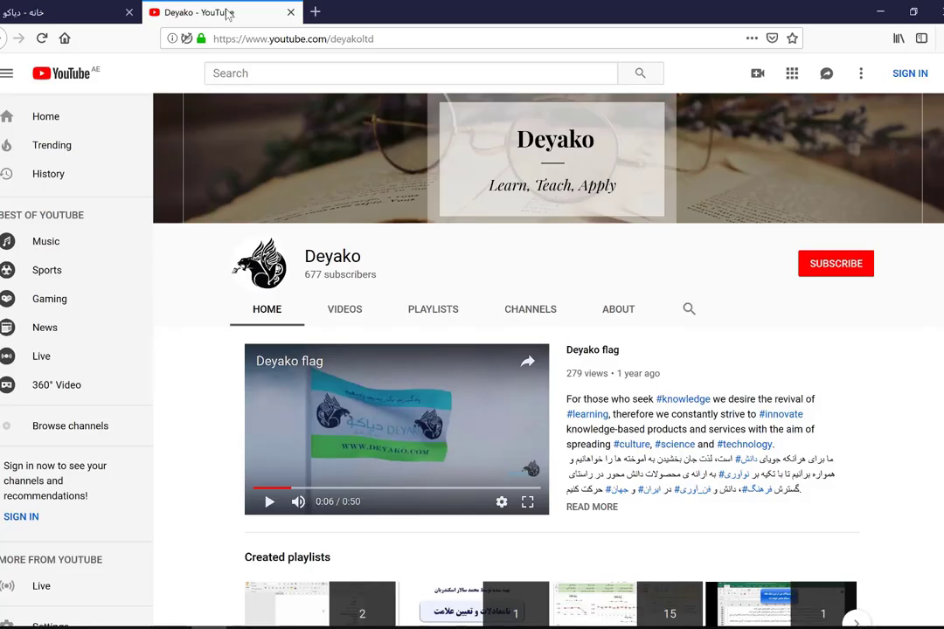